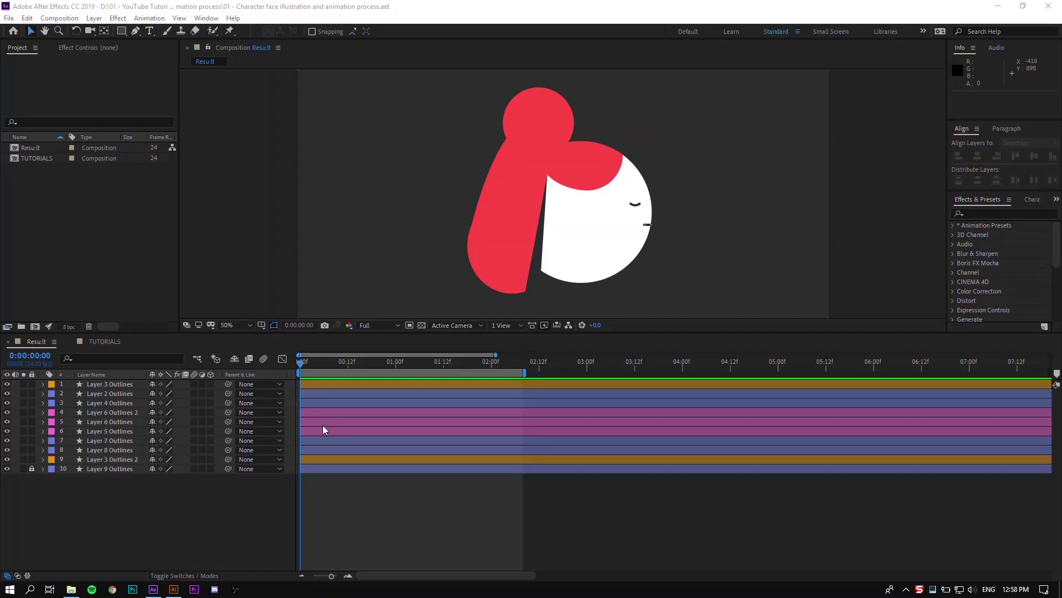
Preview the Result comp's face-turning and smiling animation from the timeline.
click(294, 367)
key(space)
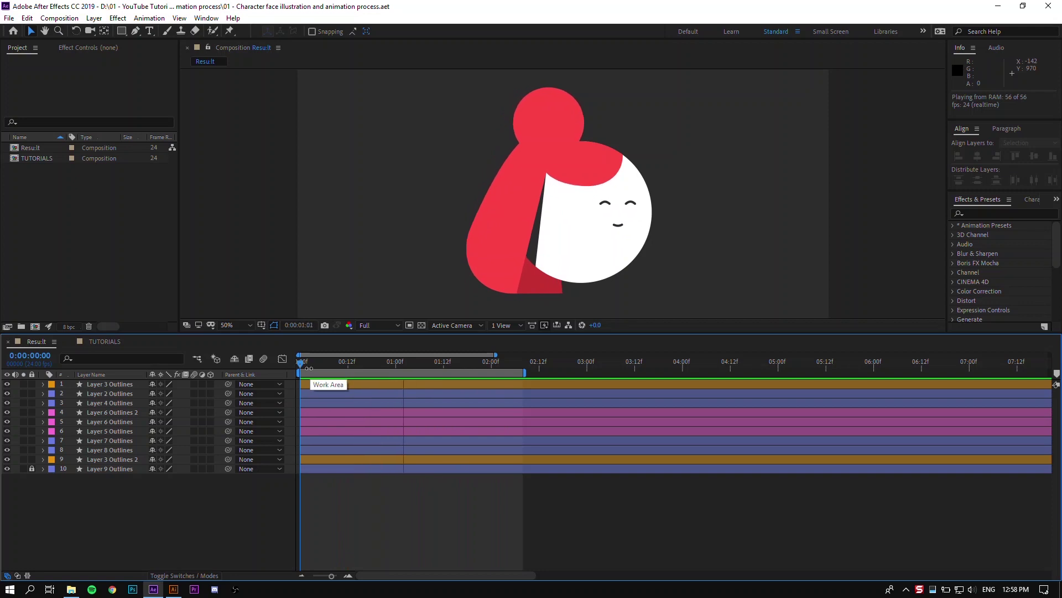
In the TUTORIALS comp, solo Hair - A and Hair - B, then try moving Hair - A aside and undo.
click(102, 340)
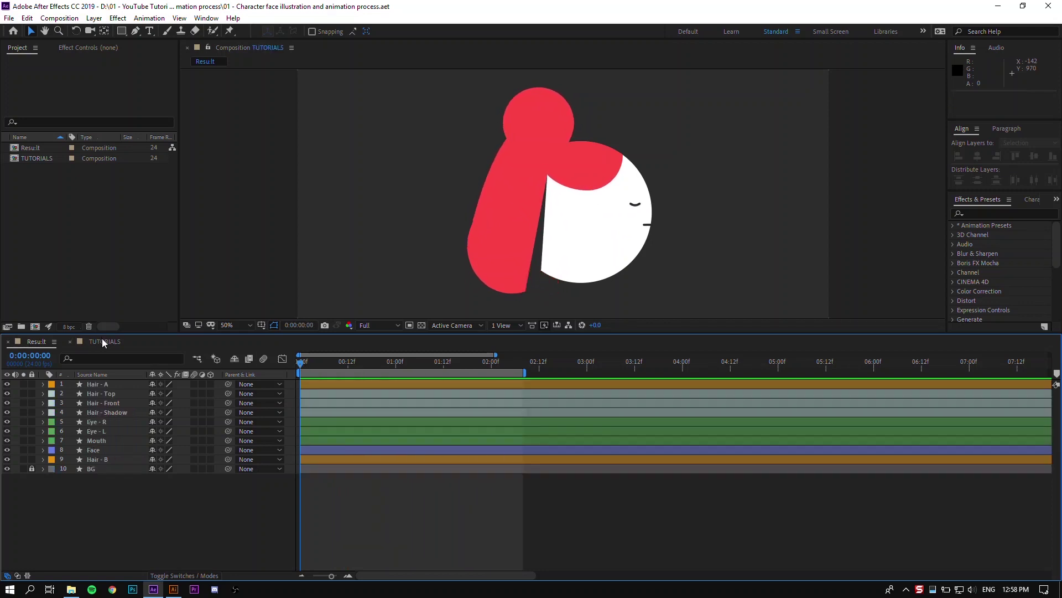
click(500, 269)
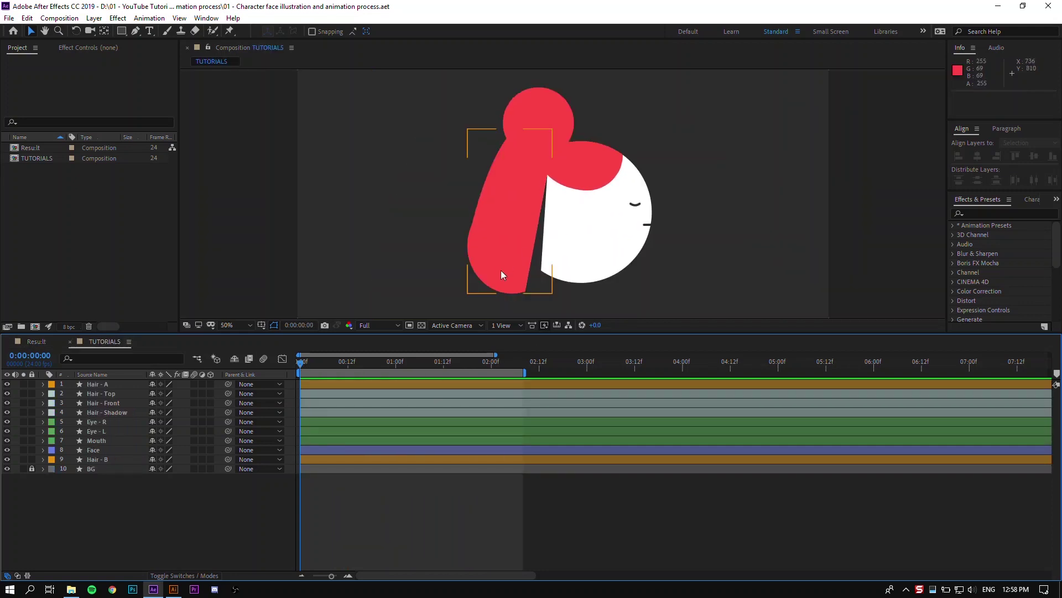
click(96, 461)
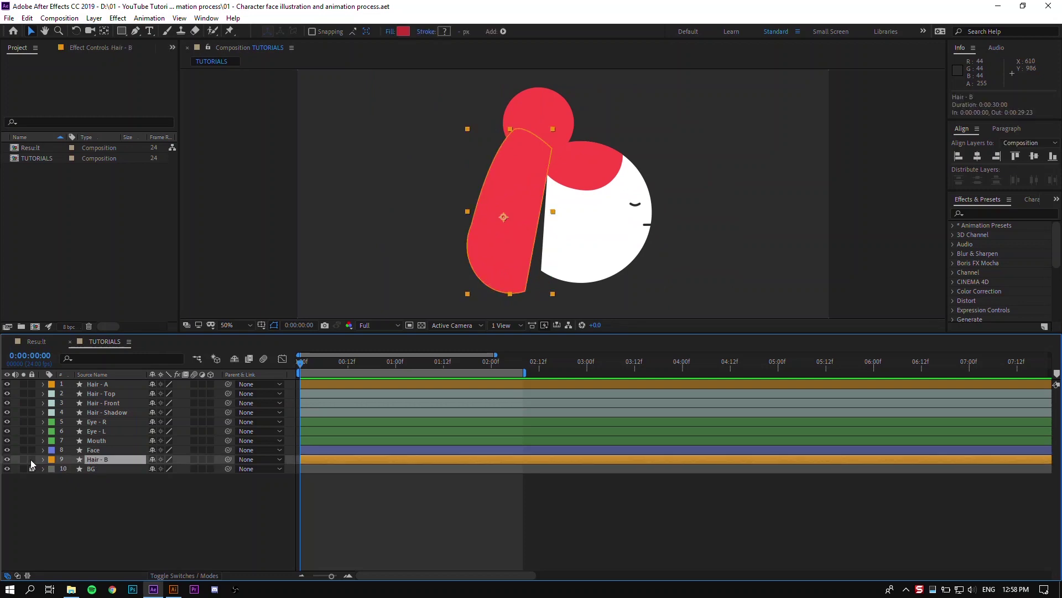
click(24, 459)
click(24, 459)
ctrl+click(97, 385)
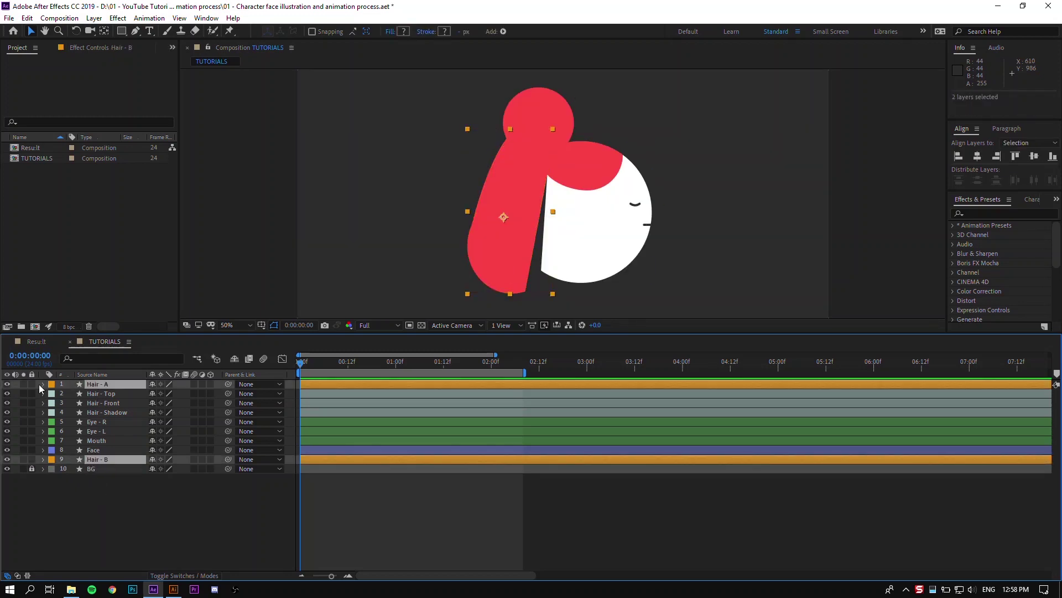
click(24, 384)
click(24, 459)
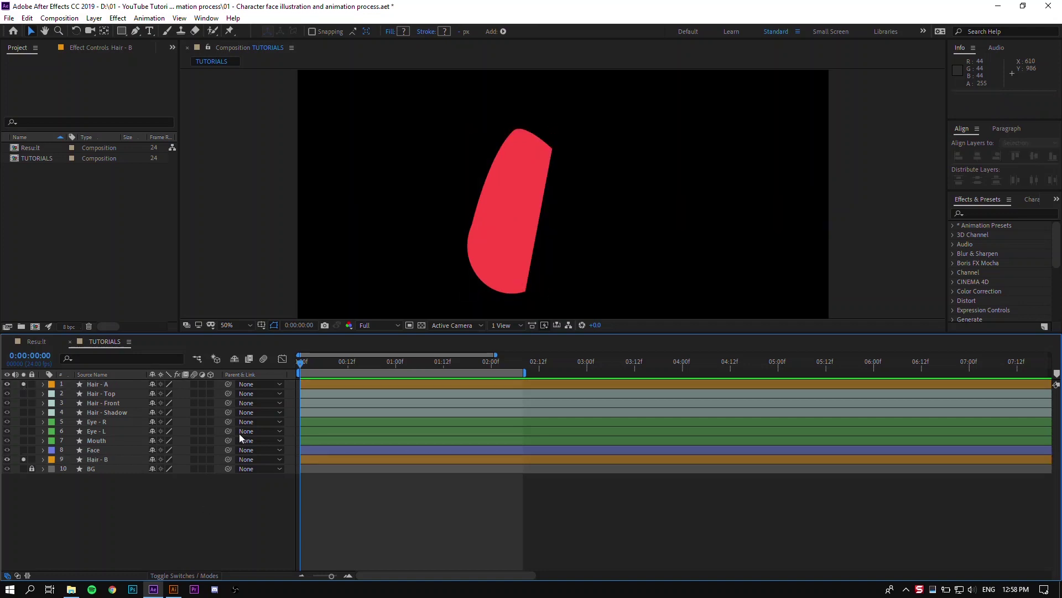
drag(517, 189, 368, 189)
key(ctrl+z)
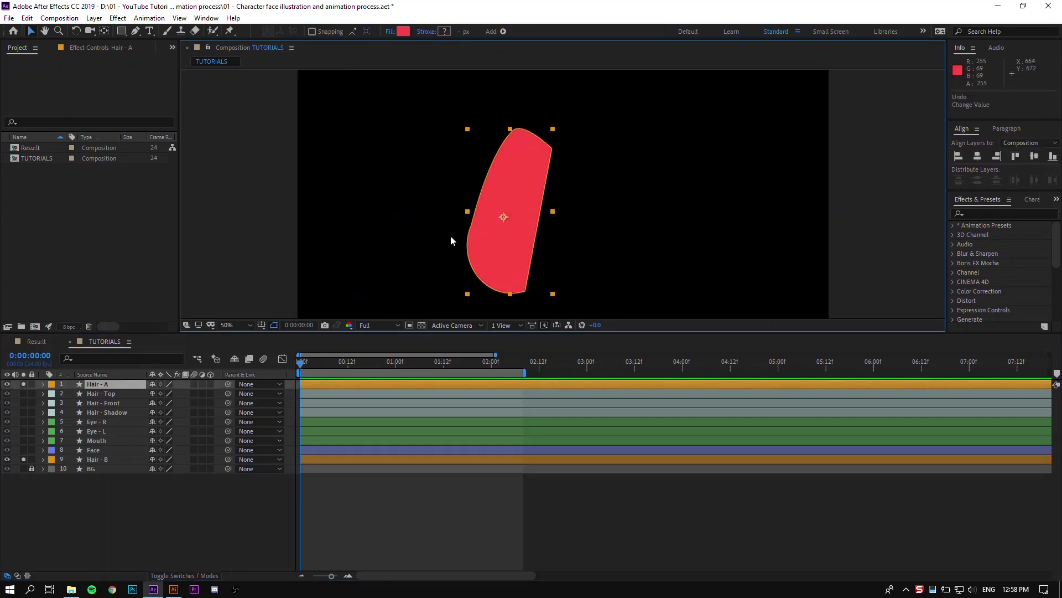
Shift Hair - A left to reveal Hair - B, restore it, and unsolo both layers.
click(103, 458)
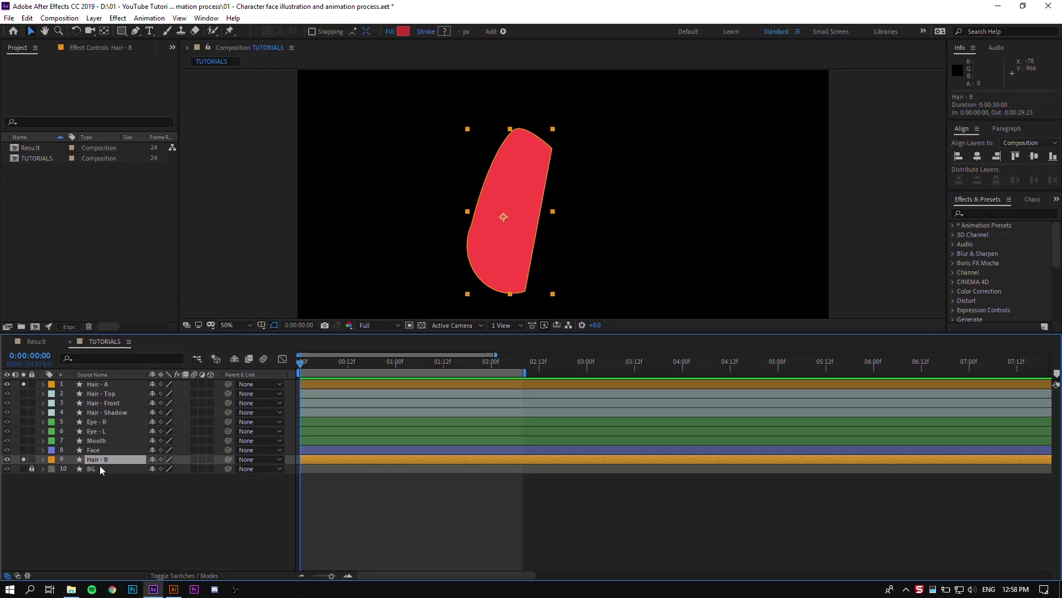
click(97, 498)
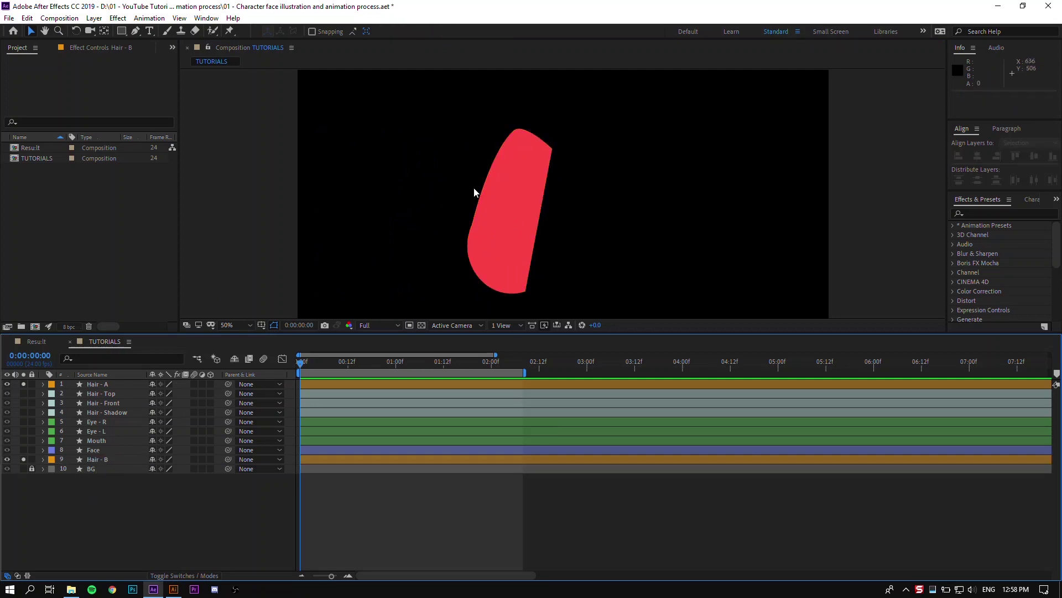
click(101, 385)
drag(513, 229, 404, 223)
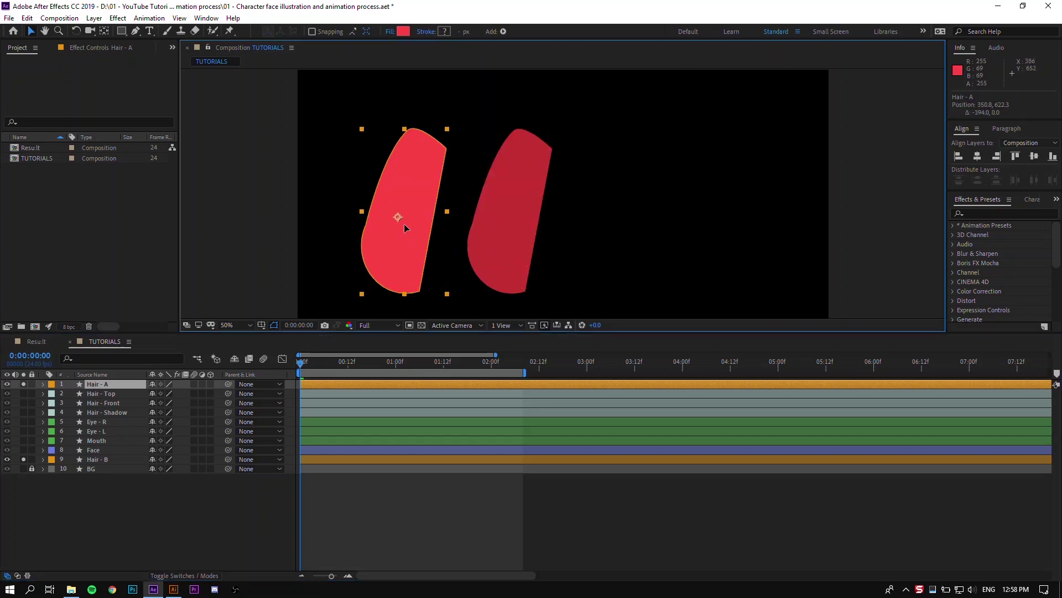
click(476, 223)
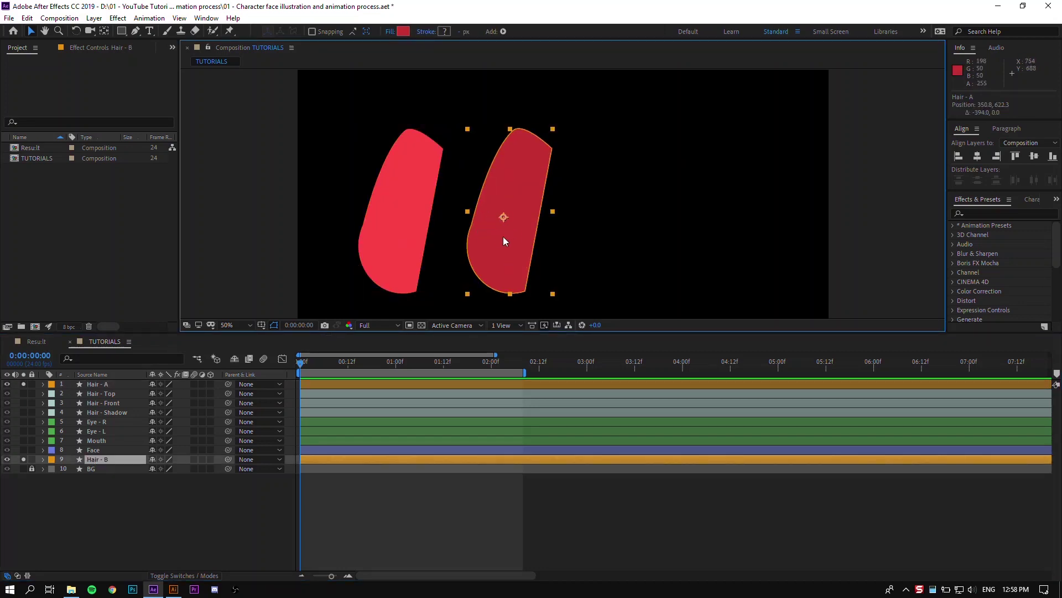
click(404, 230)
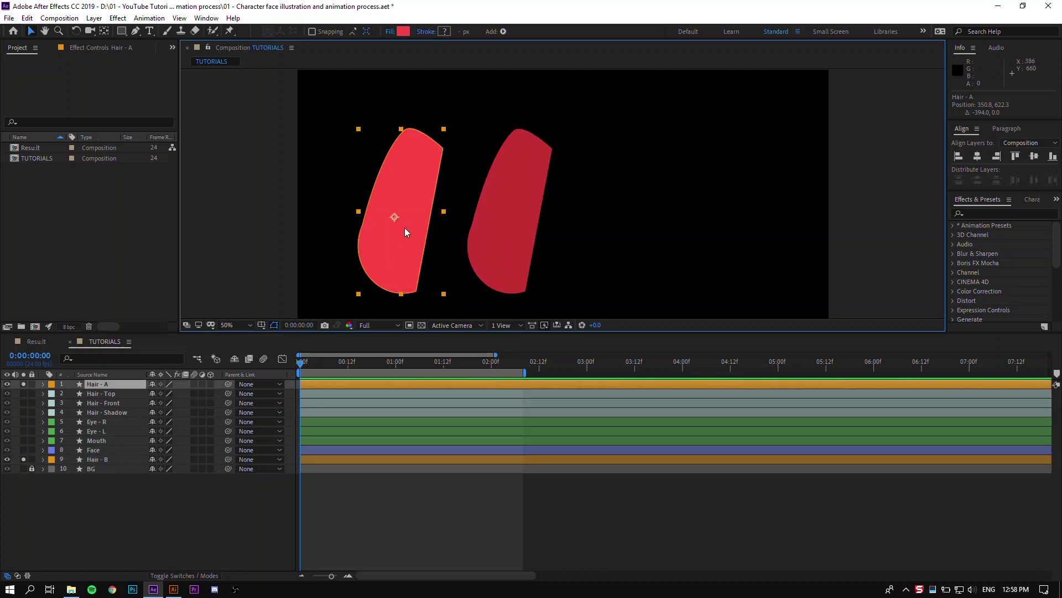
key(ctrl+z)
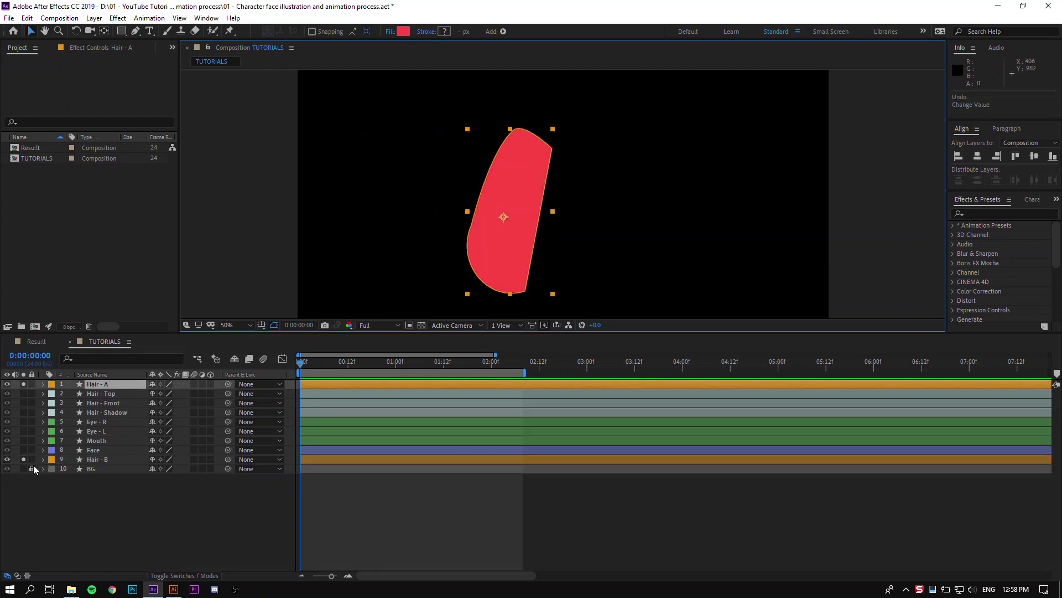
click(24, 459)
click(24, 384)
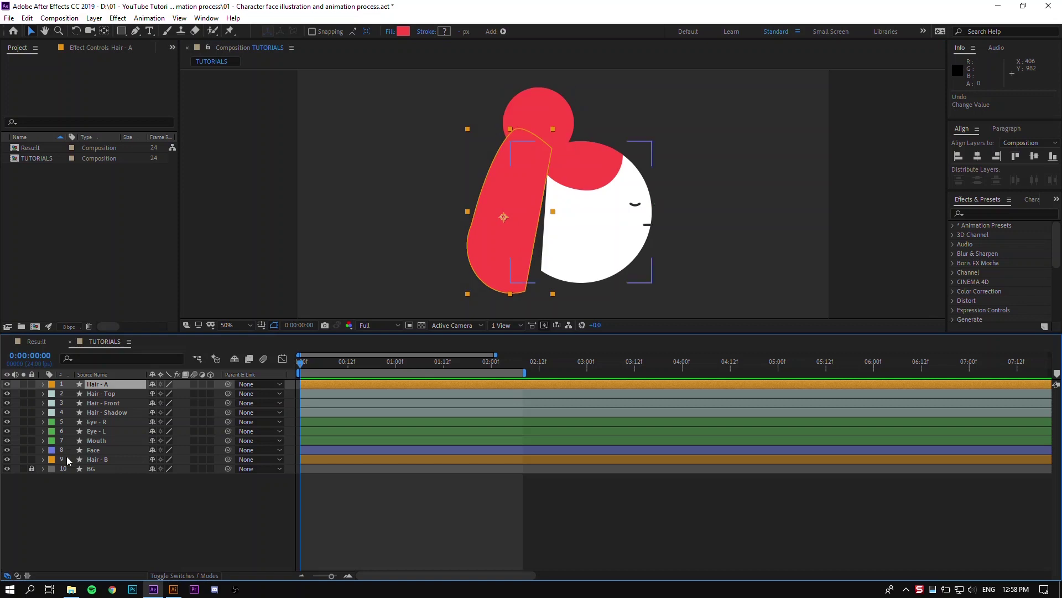
click(89, 460)
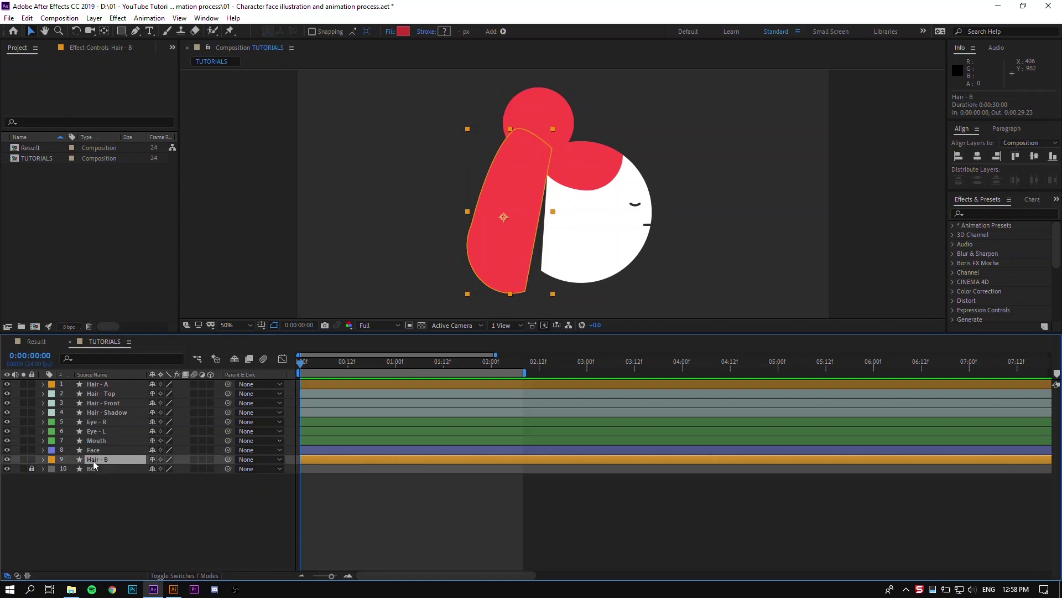
Expand Hair - B to Group 1 > Path 1 and set its first path keyframe at 0:00.
click(41, 459)
click(52, 470)
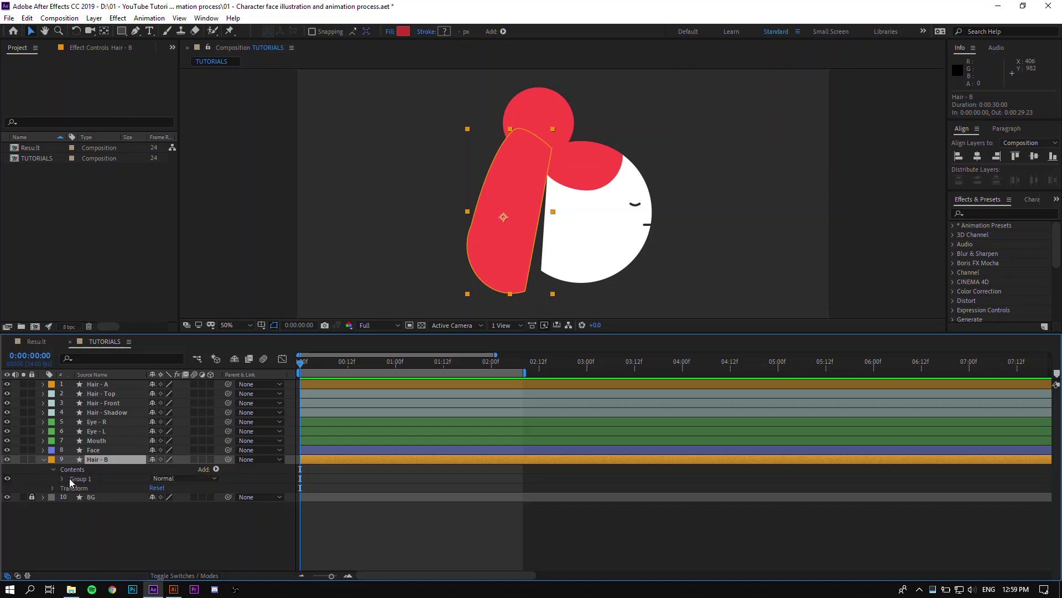
click(62, 479)
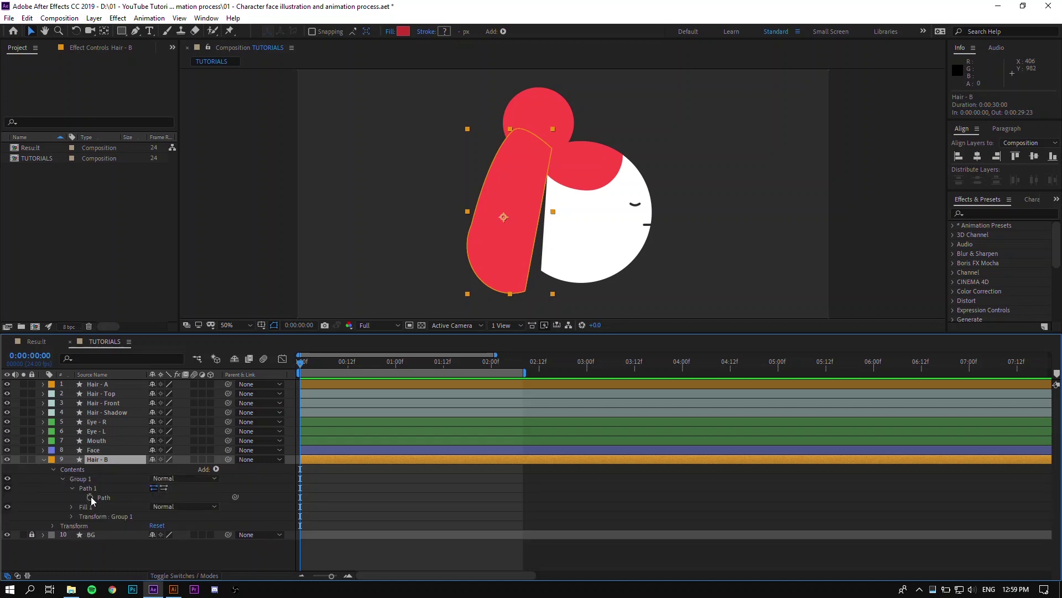
click(90, 496)
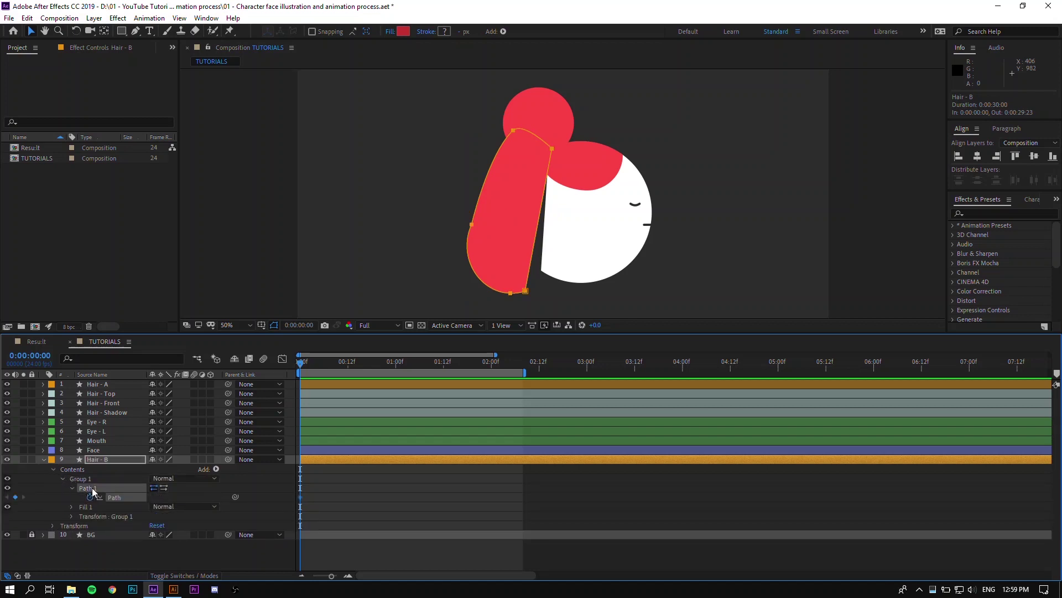
key(u)
At 01:00f, stretch Hair - B's bottom-right corner toward the face and straighten its bottom edge.
click(394, 367)
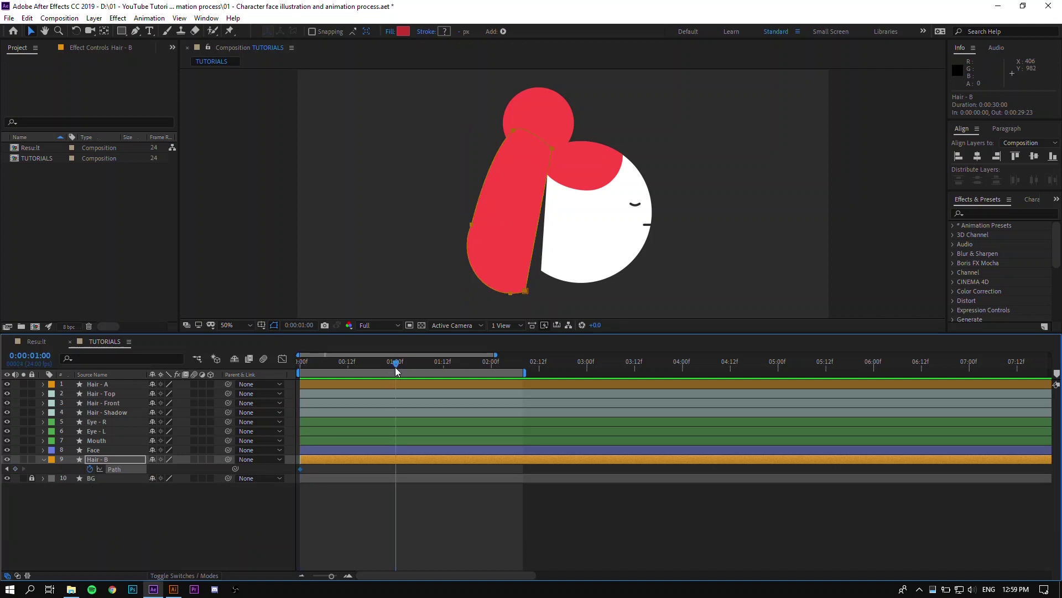
click(15, 469)
mouse_move(372, 368)
mouse_down()
mouse_move(280, 388)
mouse_move(411, 402)
mouse_move(396, 408)
mouse_up()
scroll(511, 299, up, 1)
scroll(525, 274, up, 1)
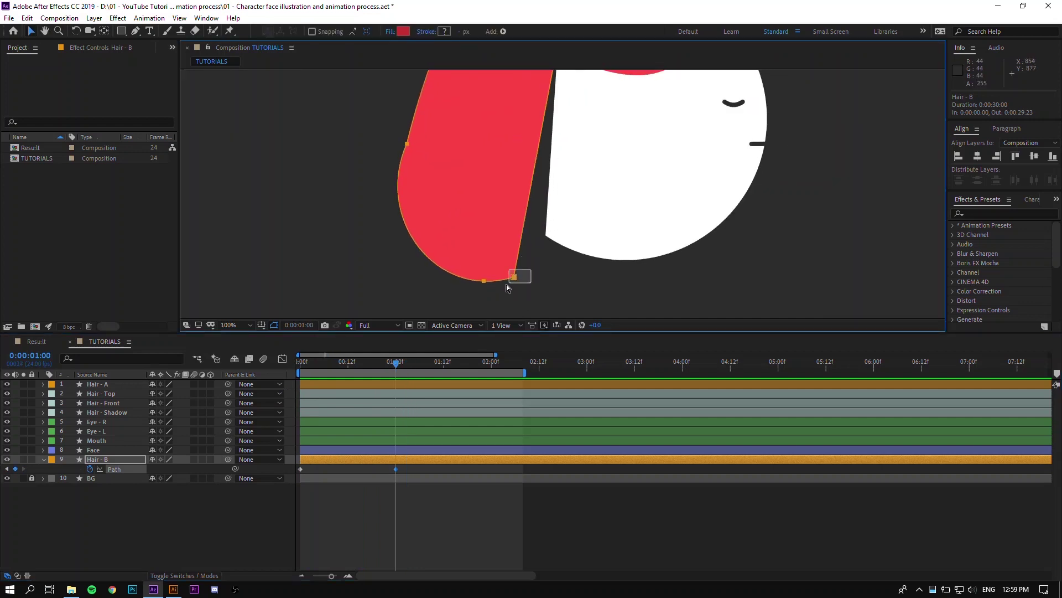
drag(514, 281, 573, 288)
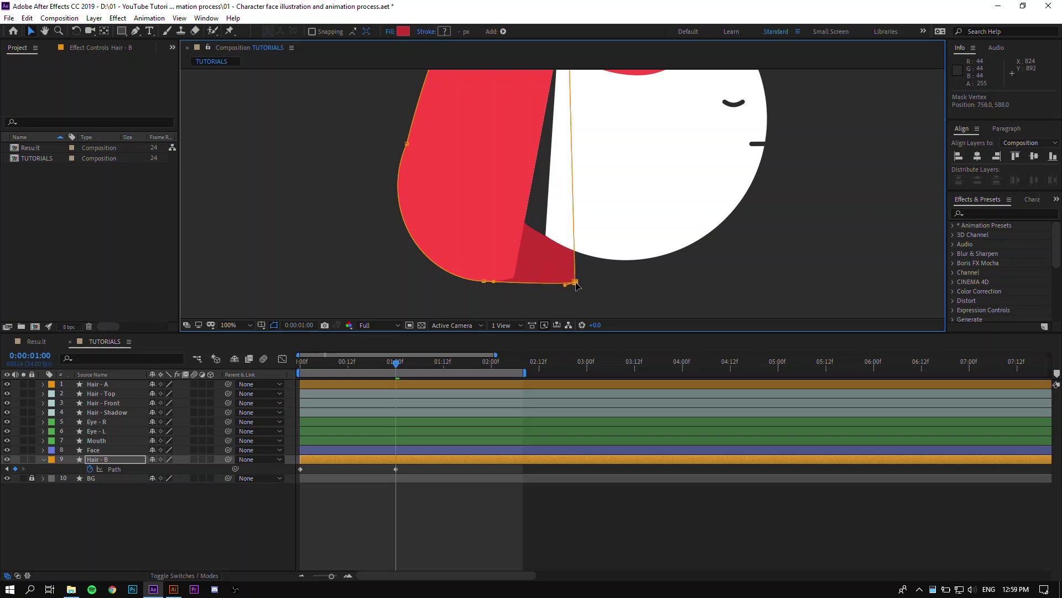
scroll(573, 287, up, 1)
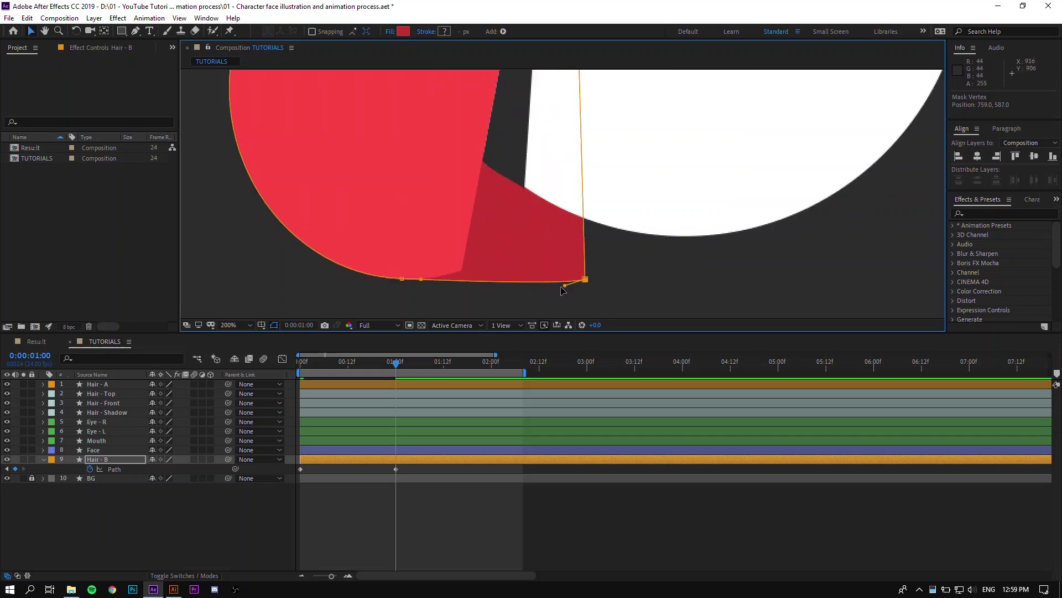
drag(562, 288, 560, 283)
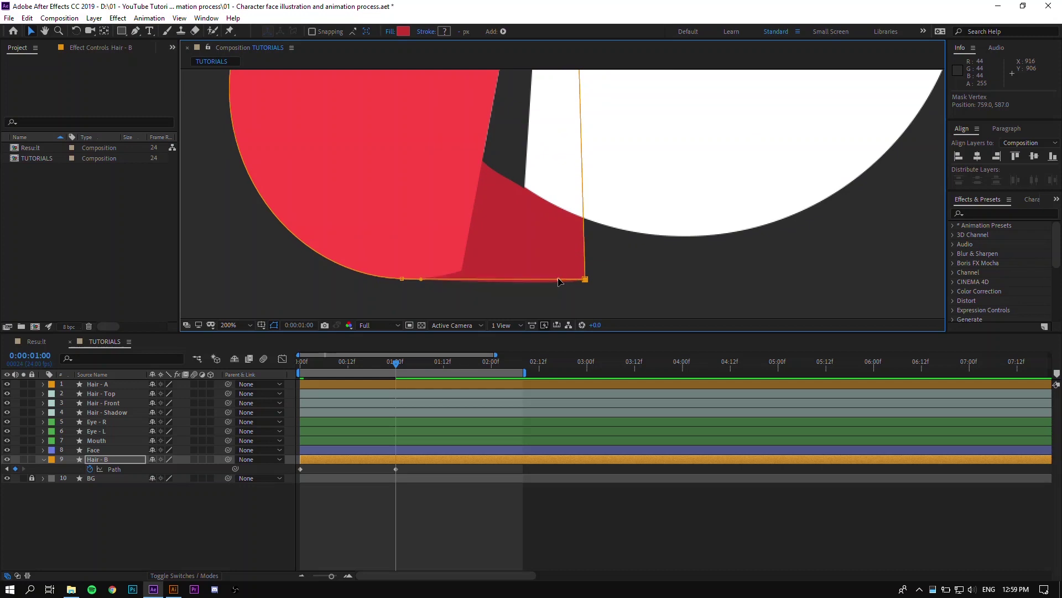
click(449, 249)
key(comma)
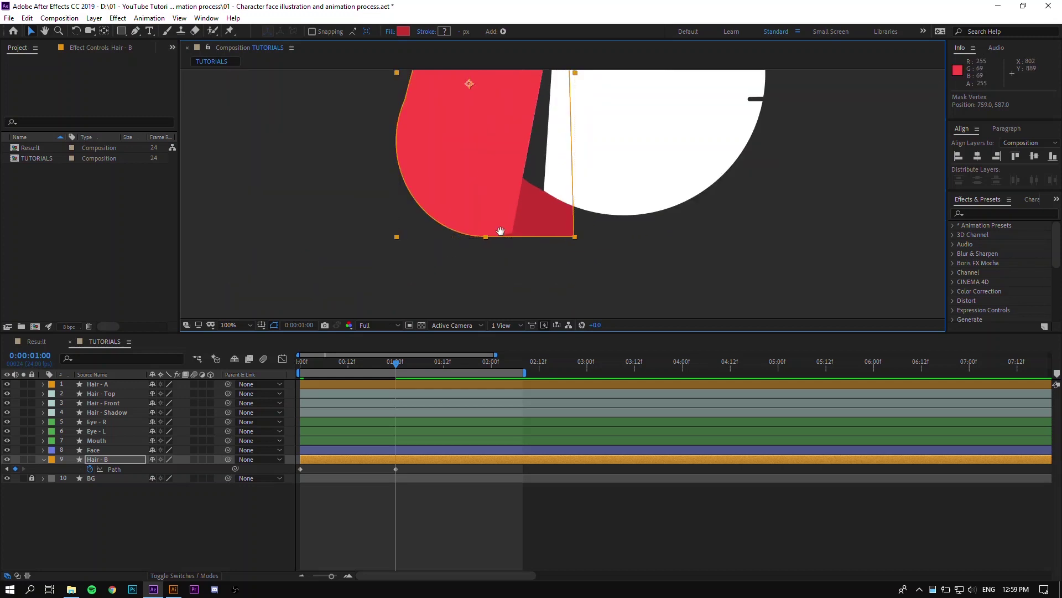
drag(501, 231, 492, 263)
Expand Hair - A down to its Path property and return to frame zero.
click(102, 384)
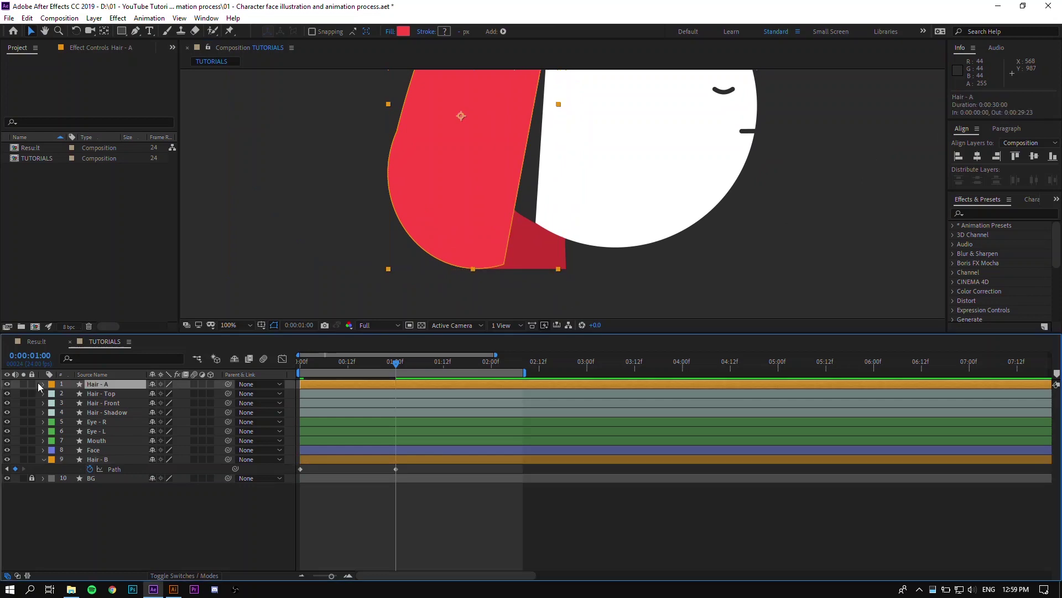
click(43, 383)
click(61, 403)
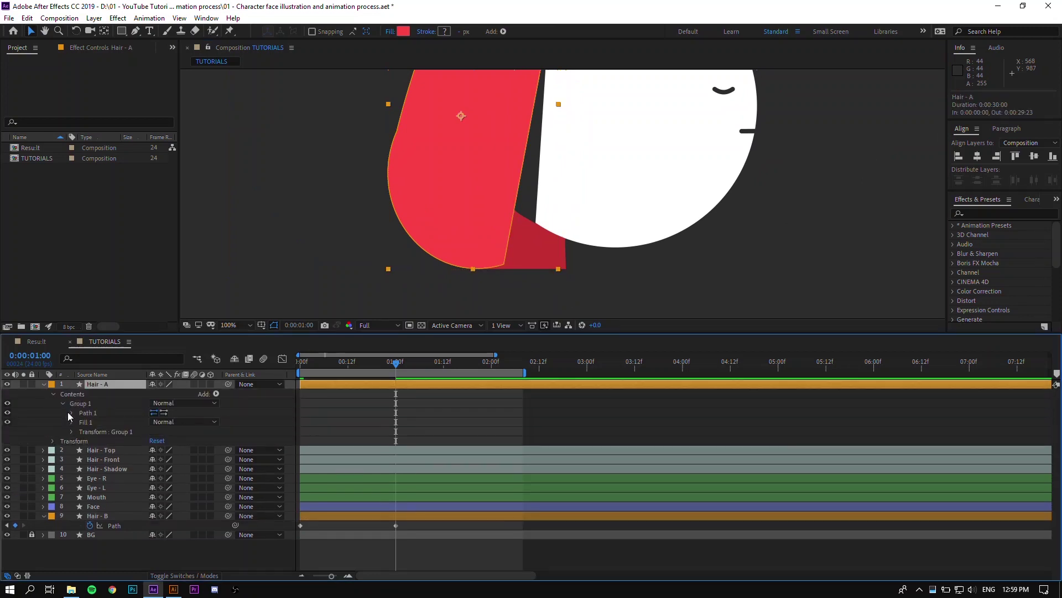
click(88, 423)
key(u)
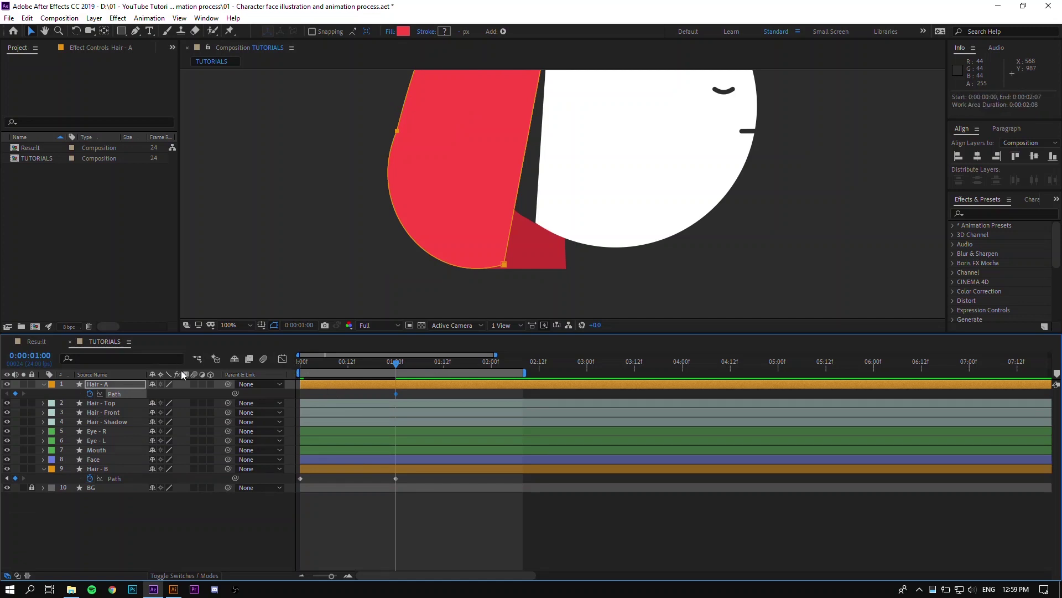
key(Home)
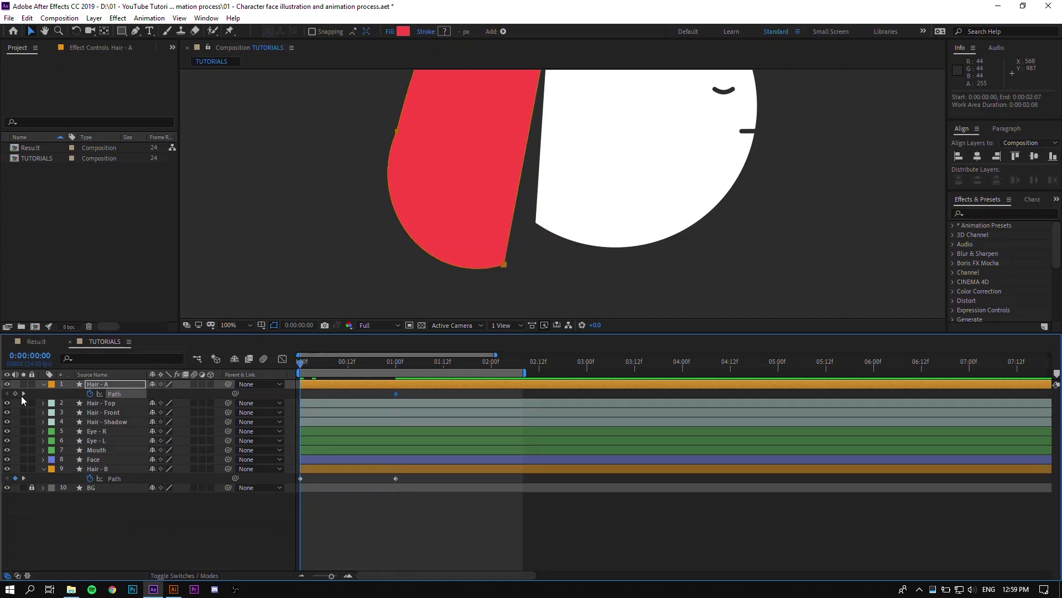
At 1:00, lower Hair - A's bottom vertex and stretch its tangents to round the curve.
click(396, 362)
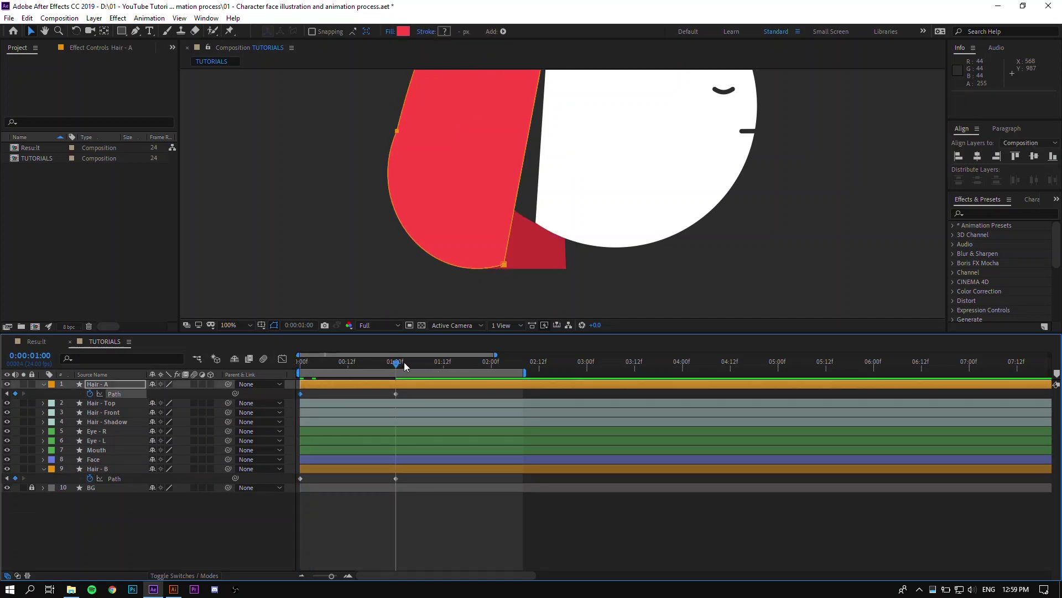
scroll(501, 264, up, 2)
scroll(501, 262, up, 2)
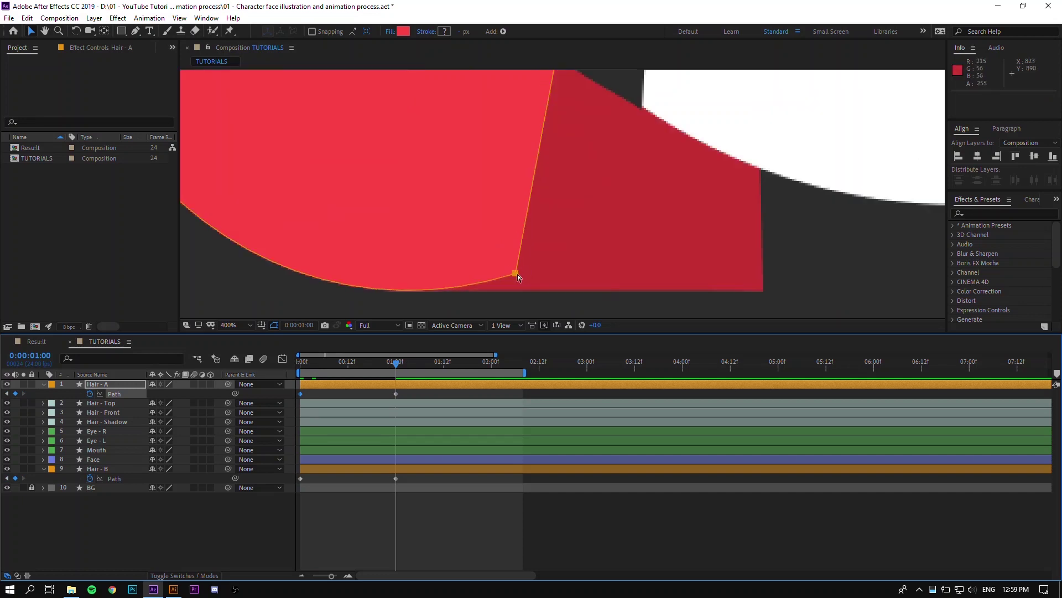
alt+click(515, 274)
drag(516, 272, 516, 290)
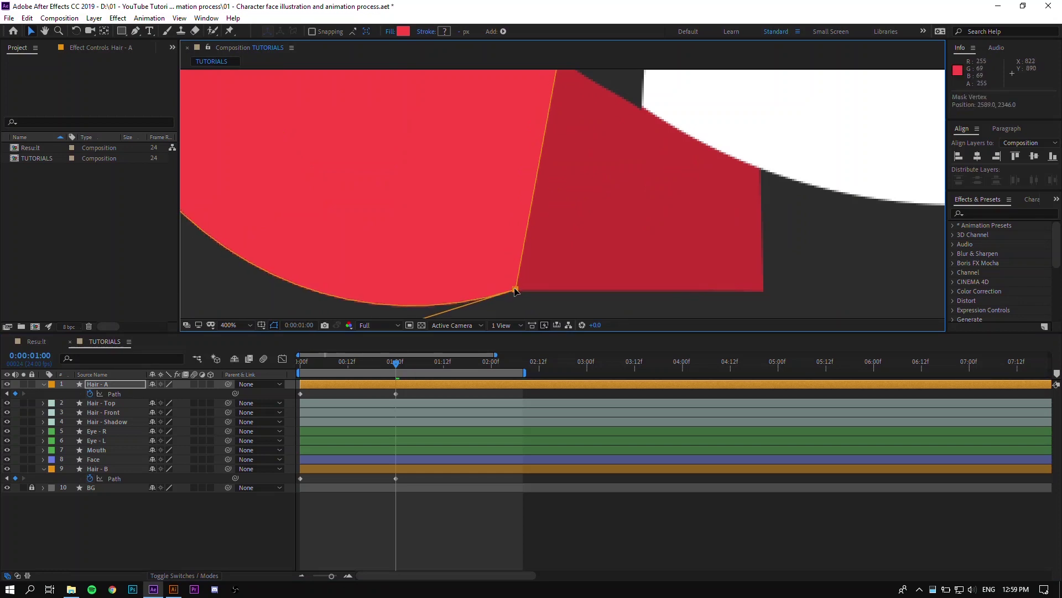
scroll(515, 291, down, 4)
drag(450, 309, 443, 291)
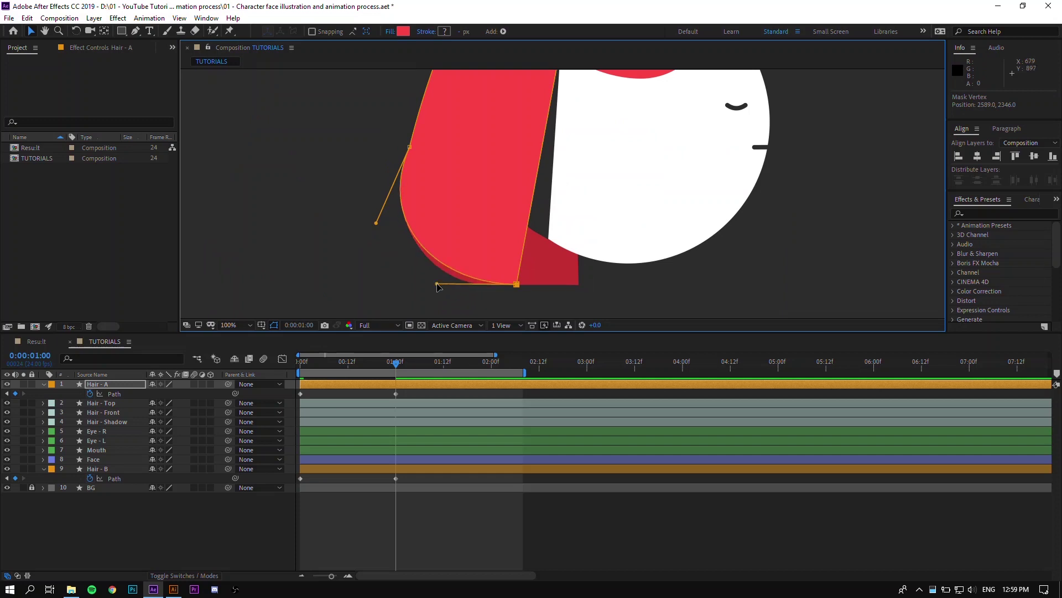
scroll(440, 286, up, 2)
drag(438, 284, 411, 307)
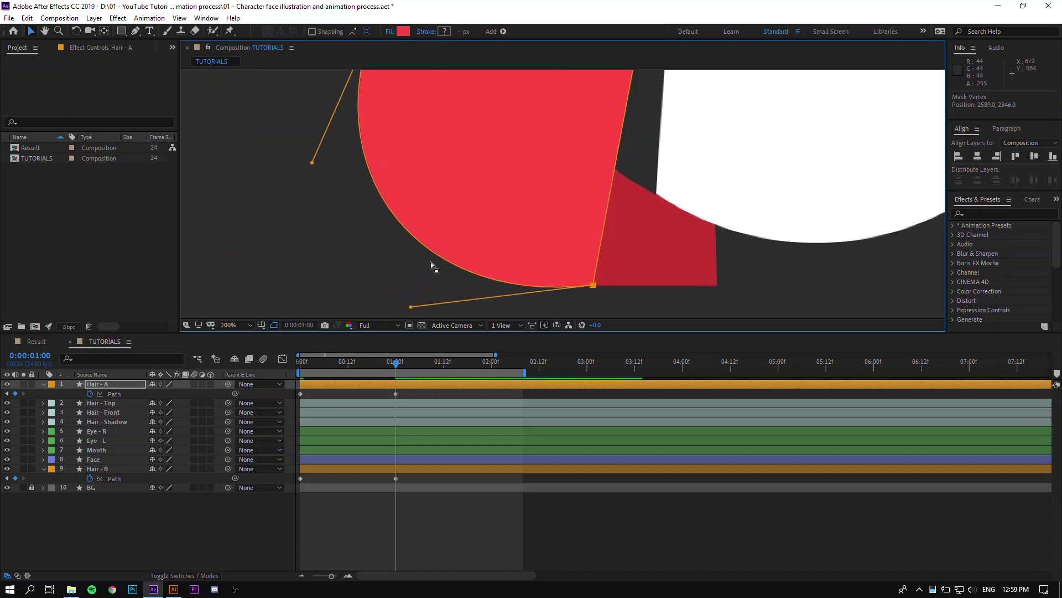
scroll(452, 272, down, 2)
Move Hair - B above Eye - L and convert its top vertex into a smooth, repositioned curve.
click(465, 274)
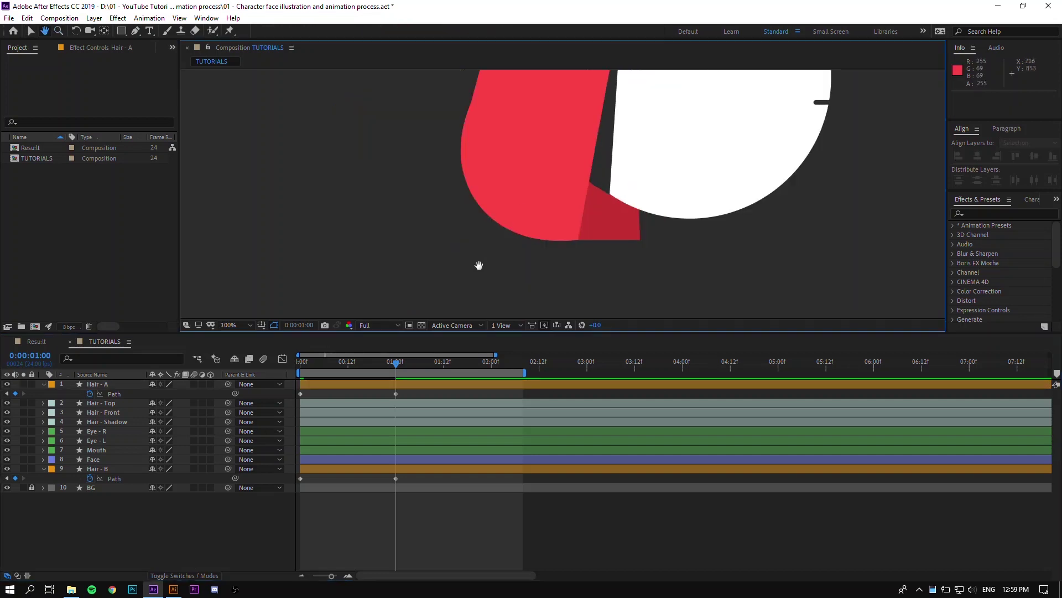
drag(604, 125, 502, 213)
scroll(439, 222, down, 2)
scroll(449, 162, up, 2)
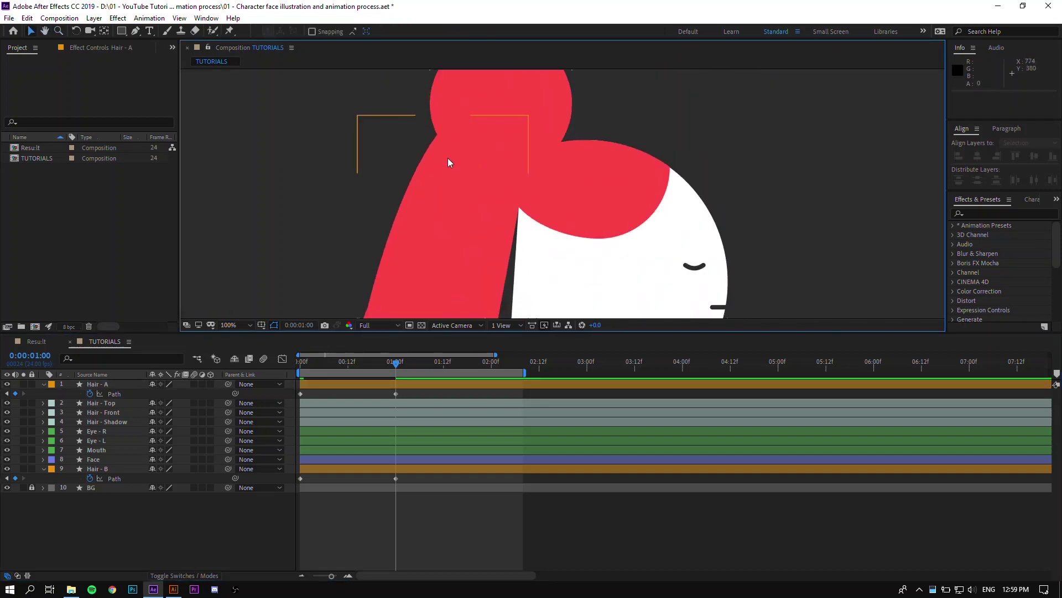
scroll(469, 166, up, 2)
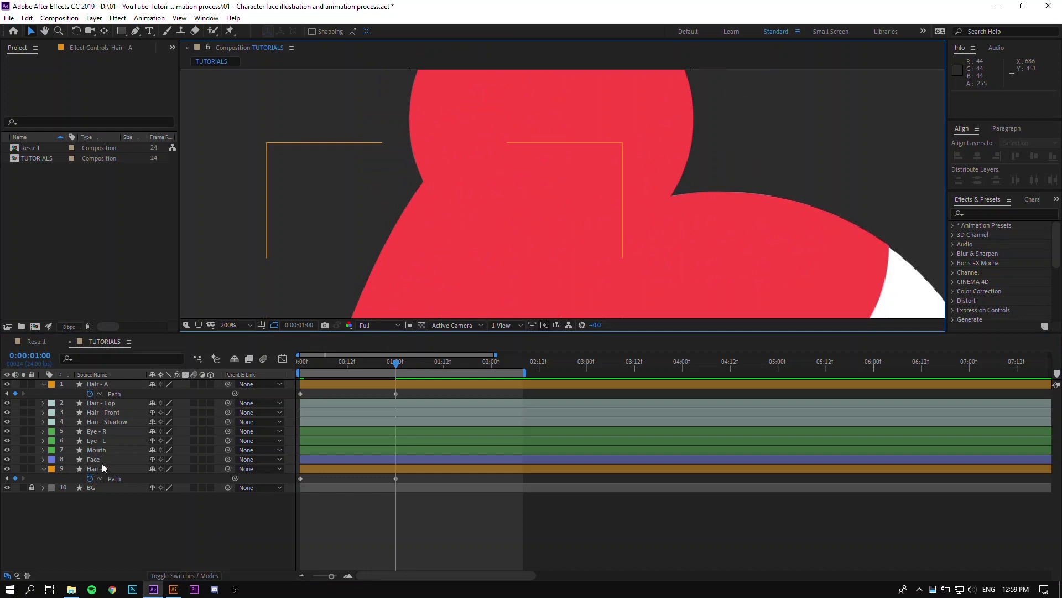
drag(97, 469, 97, 440)
key(g)
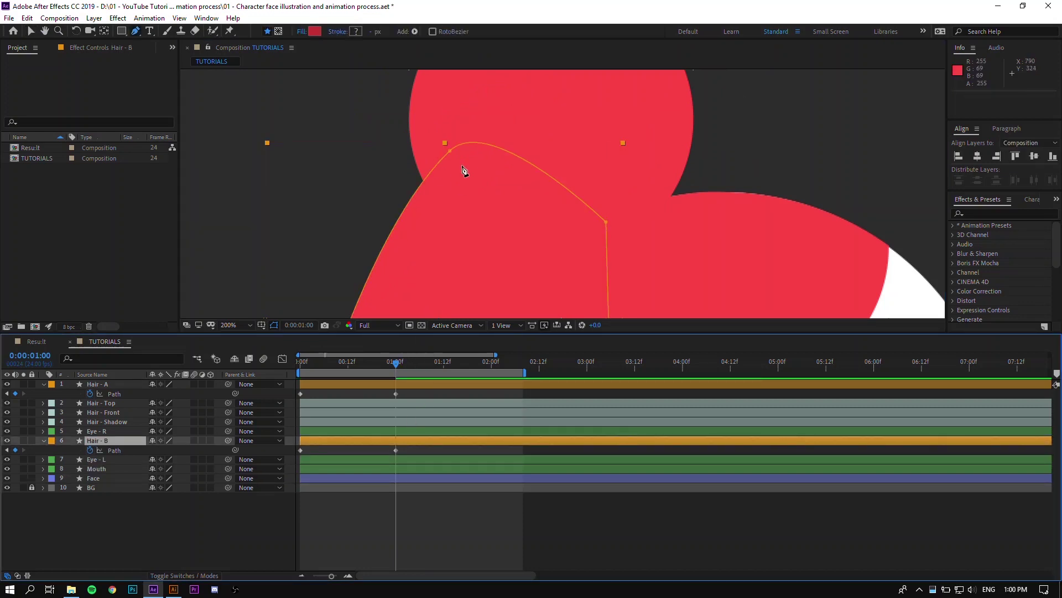
alt+click(452, 150)
drag(454, 163, 460, 178)
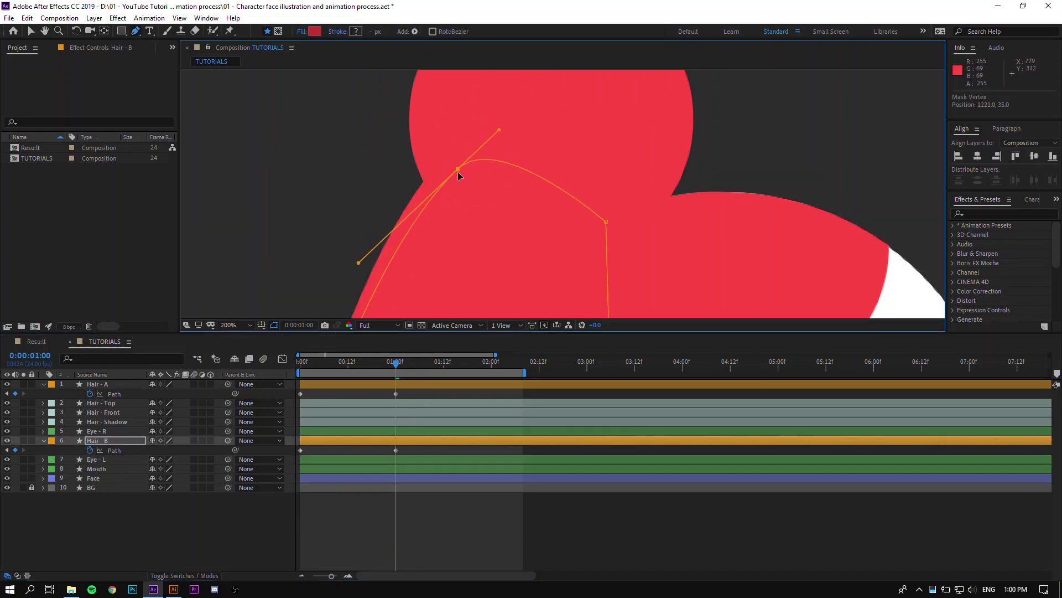
drag(501, 139, 509, 145)
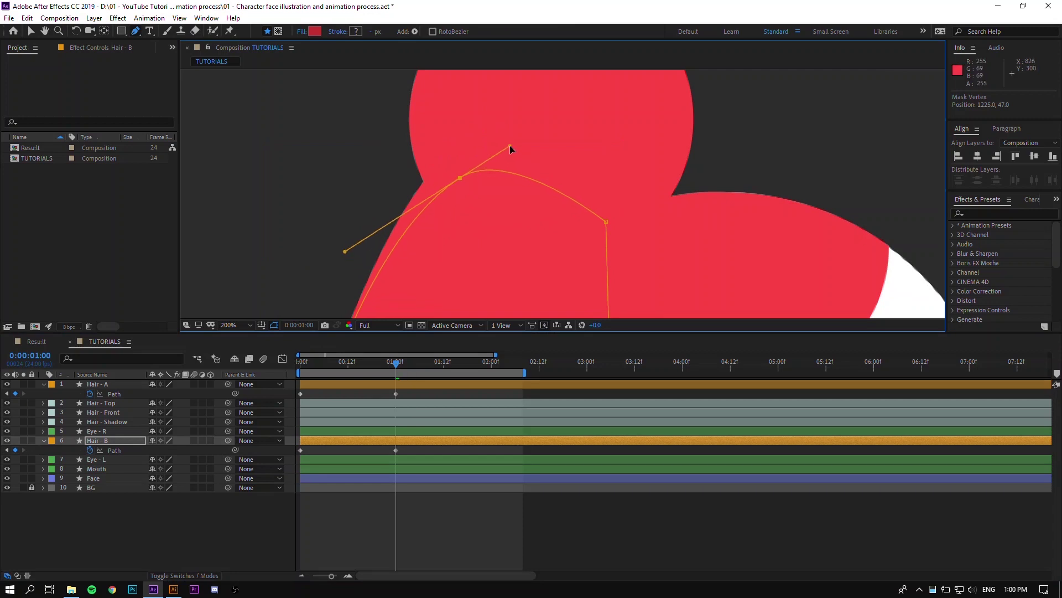
Lower Hair - A's top vertex slightly and rotate its tangent to smooth the curve.
click(114, 394)
click(448, 152)
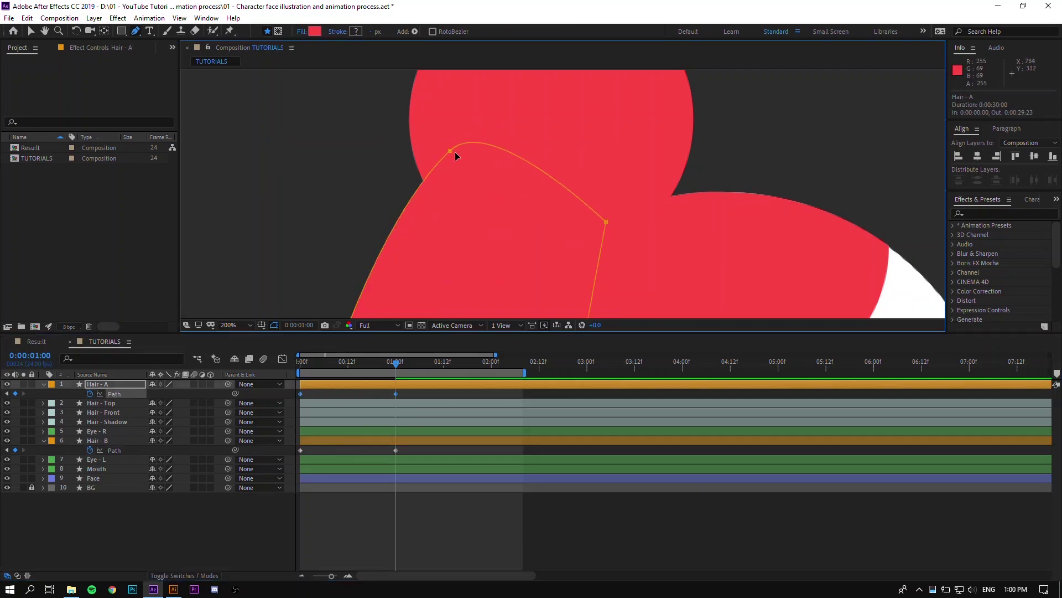
click(455, 148)
drag(453, 156, 454, 176)
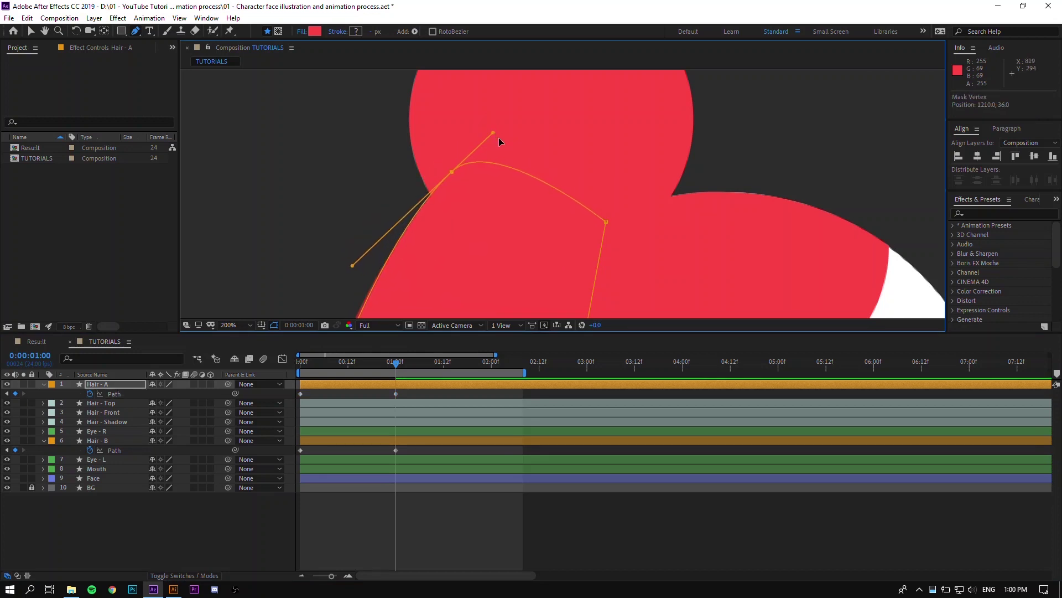
drag(495, 136, 501, 150)
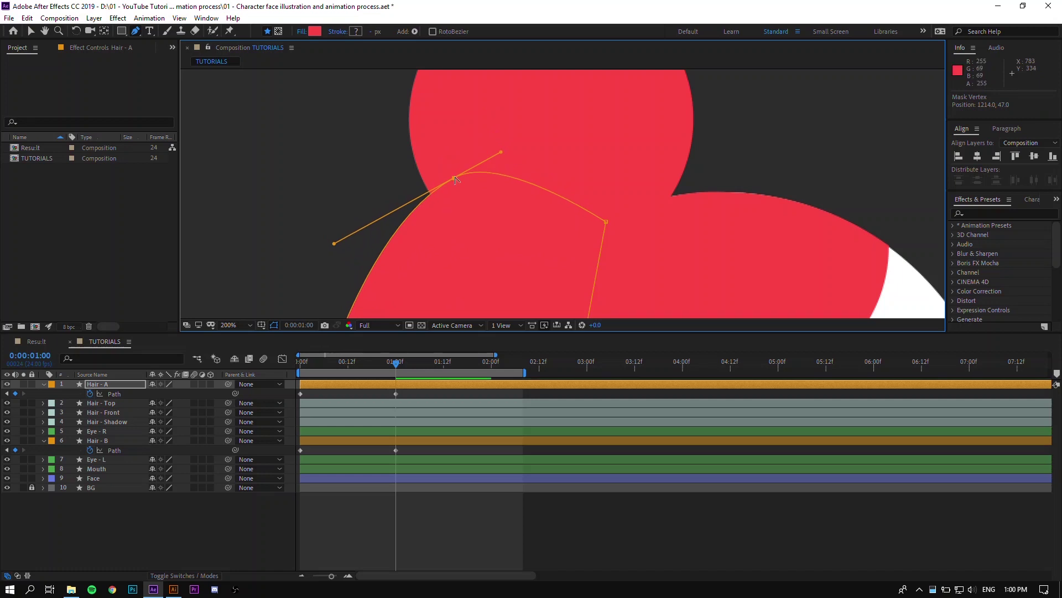
scroll(465, 208, down, 1)
scroll(485, 244, down, 2)
scroll(513, 137, down, 2)
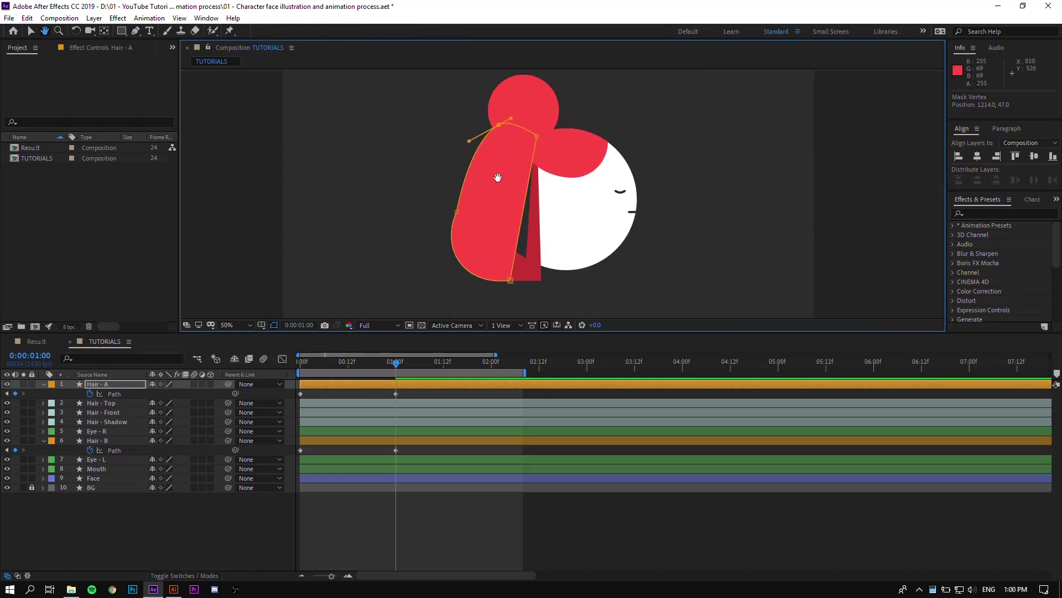
Preview the hair animation from the start, stopping at the one-second keyframe.
key(v)
drag(394, 362, 300, 362)
key(space)
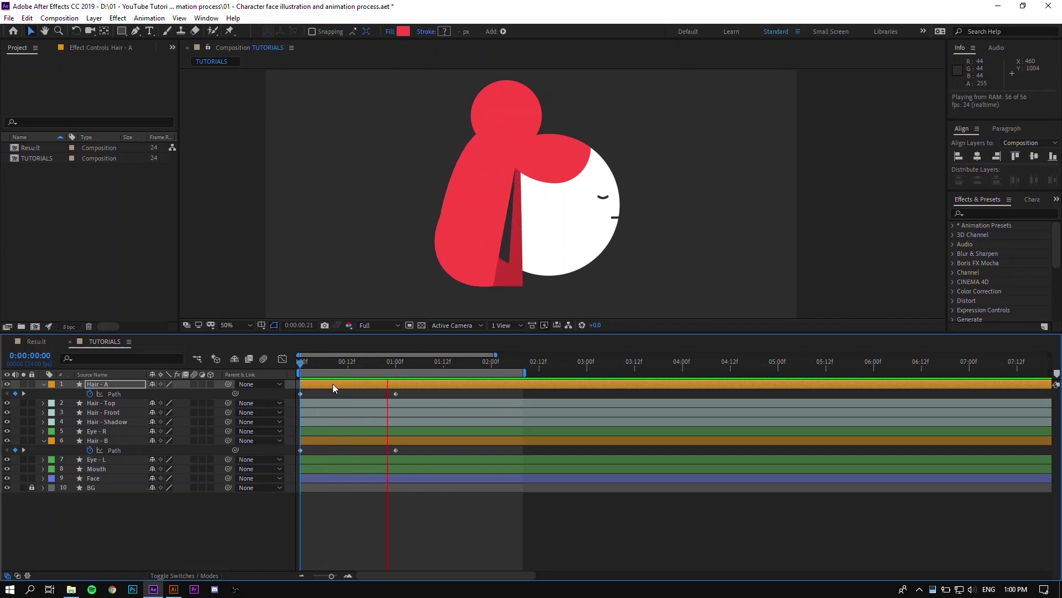
drag(324, 363, 395, 362)
scroll(503, 270, up, 2)
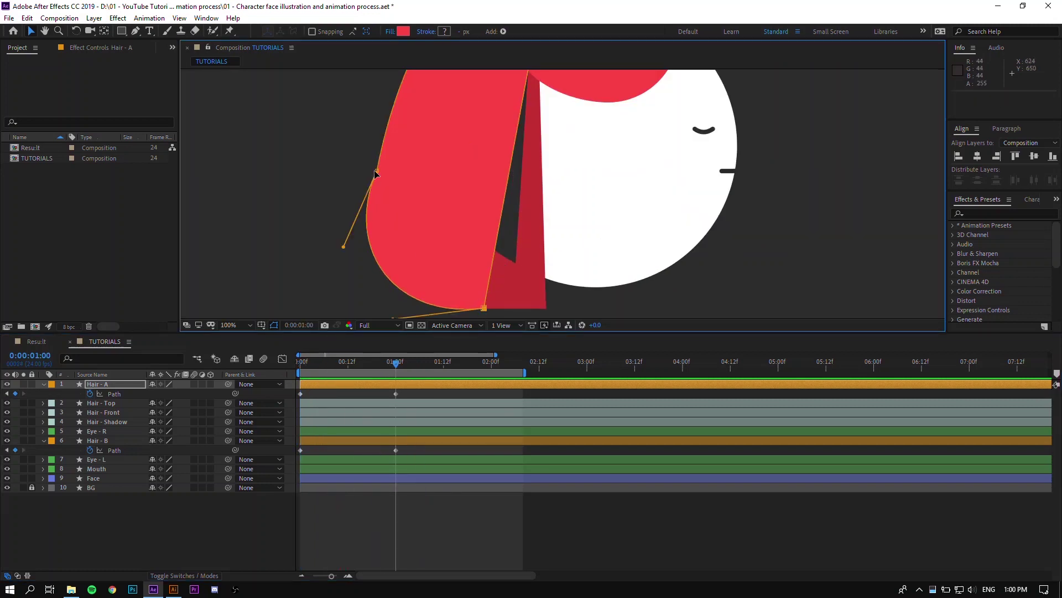
Shift Hair - A's bottom vertex left and refine its upper-left vertex and tangent.
drag(484, 309, 462, 307)
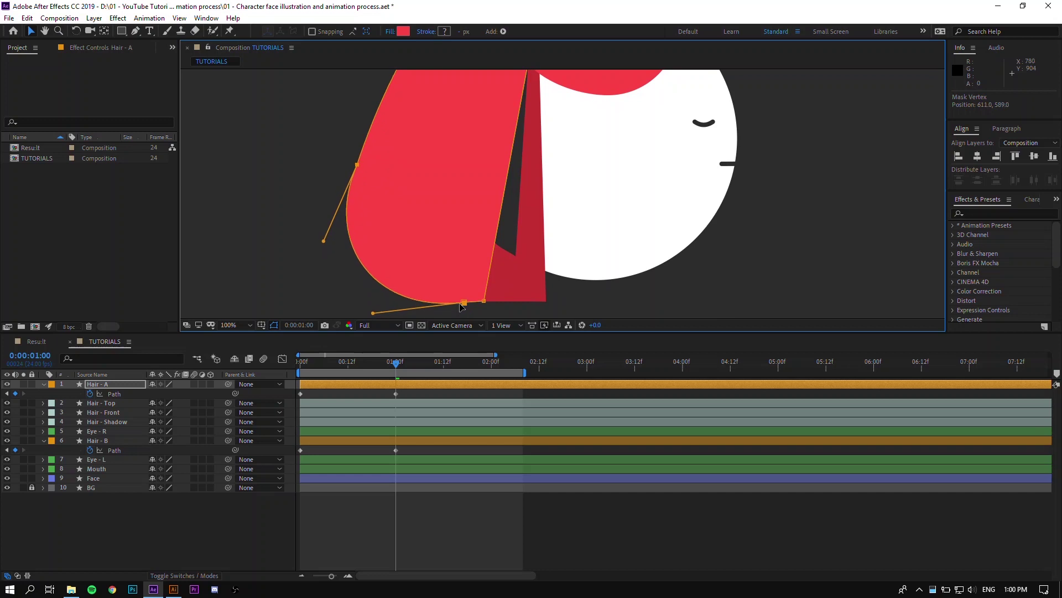
key(ctrl+z)
key(ctrl+z)
key(ctrl+z)
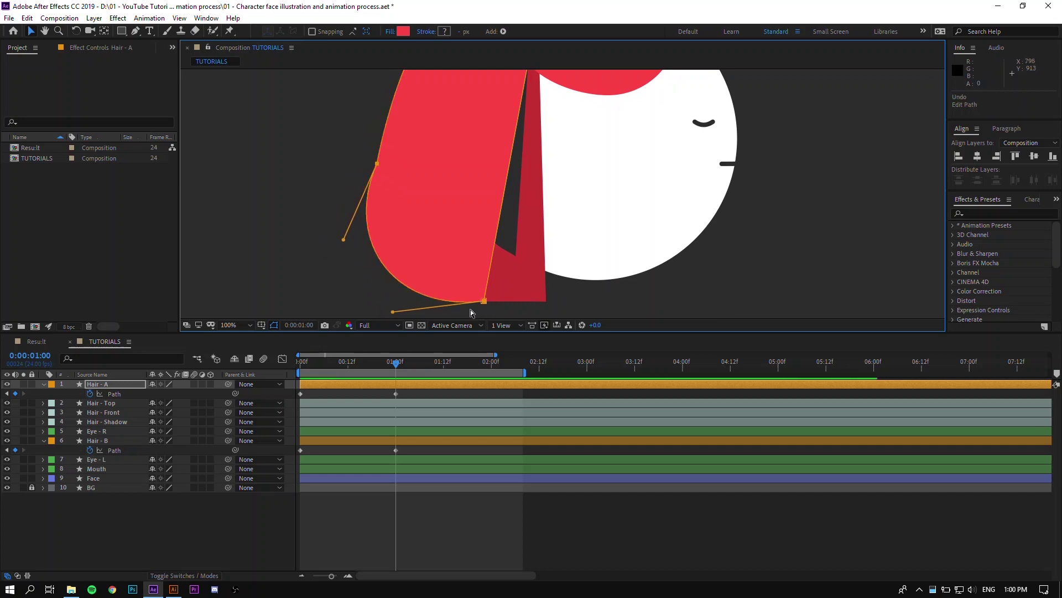
drag(485, 302, 471, 304)
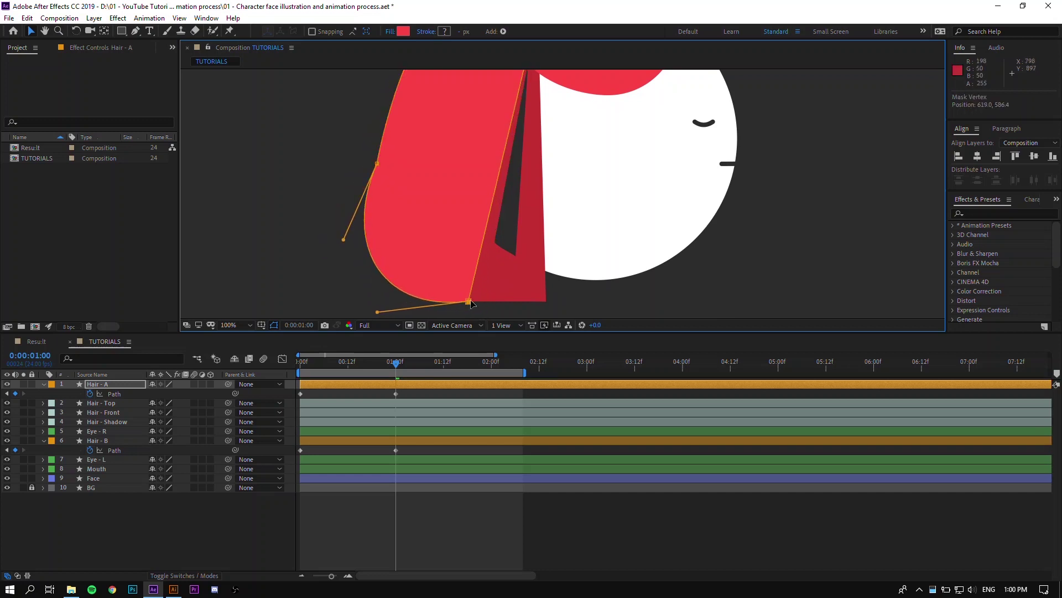
drag(471, 303, 470, 300)
drag(373, 167, 368, 163)
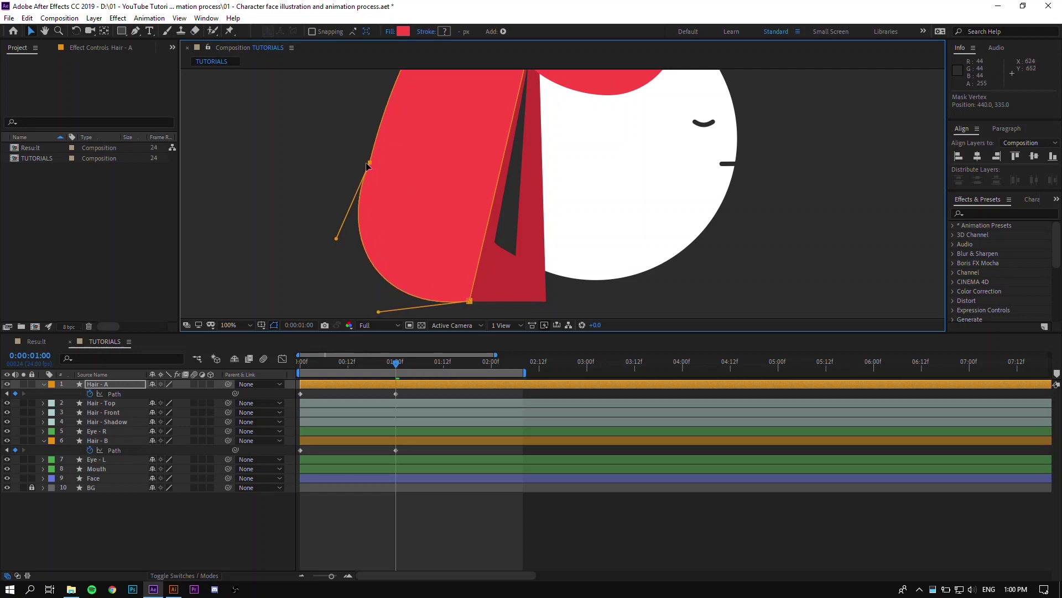
drag(339, 241, 347, 230)
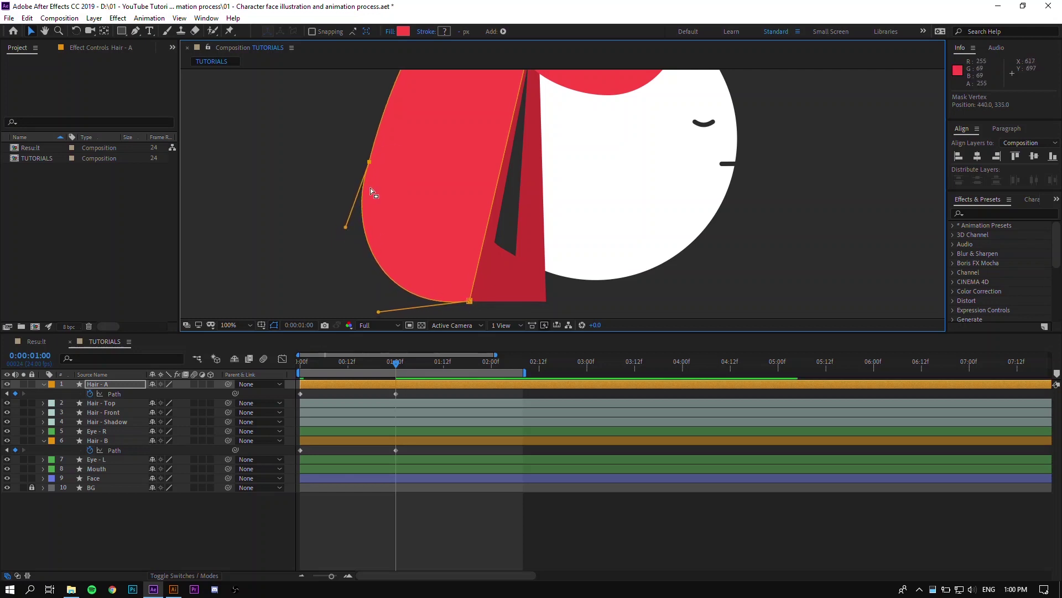
scroll(418, 244, down, 2)
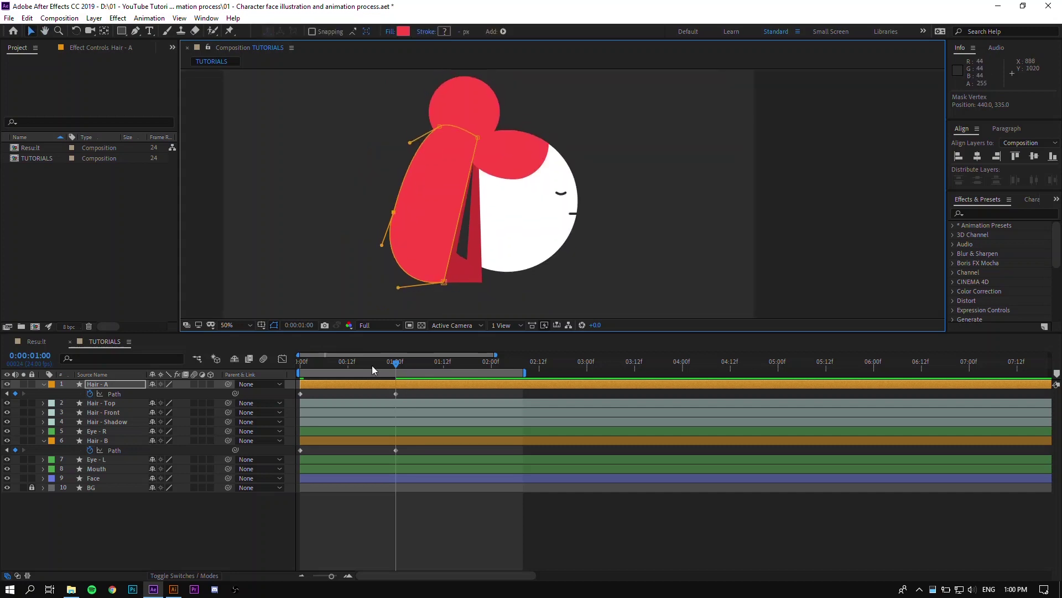
click(252, 363)
key(space)
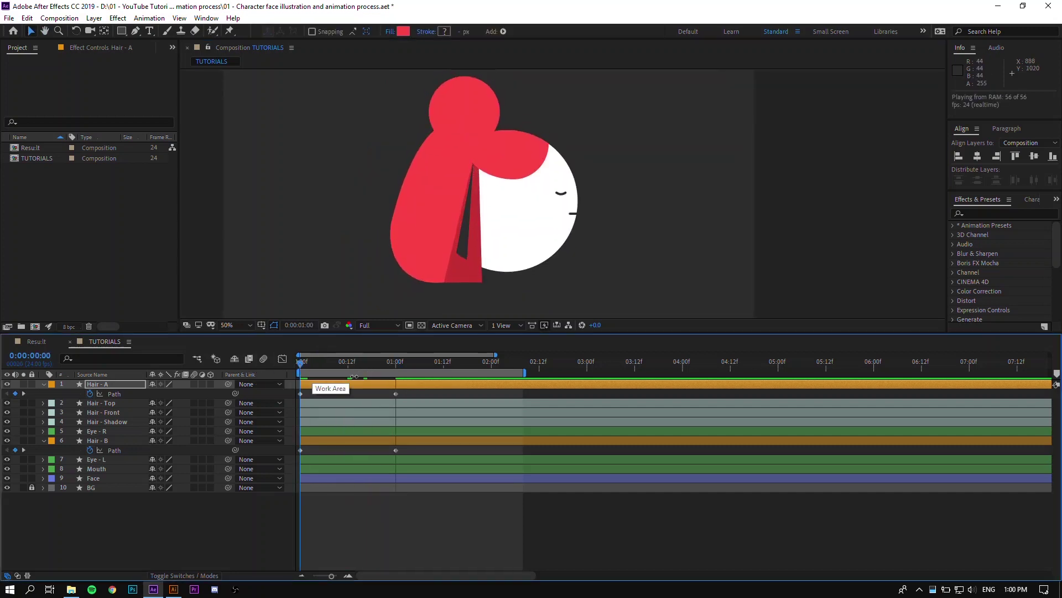
key(space)
scroll(471, 241, up, 2)
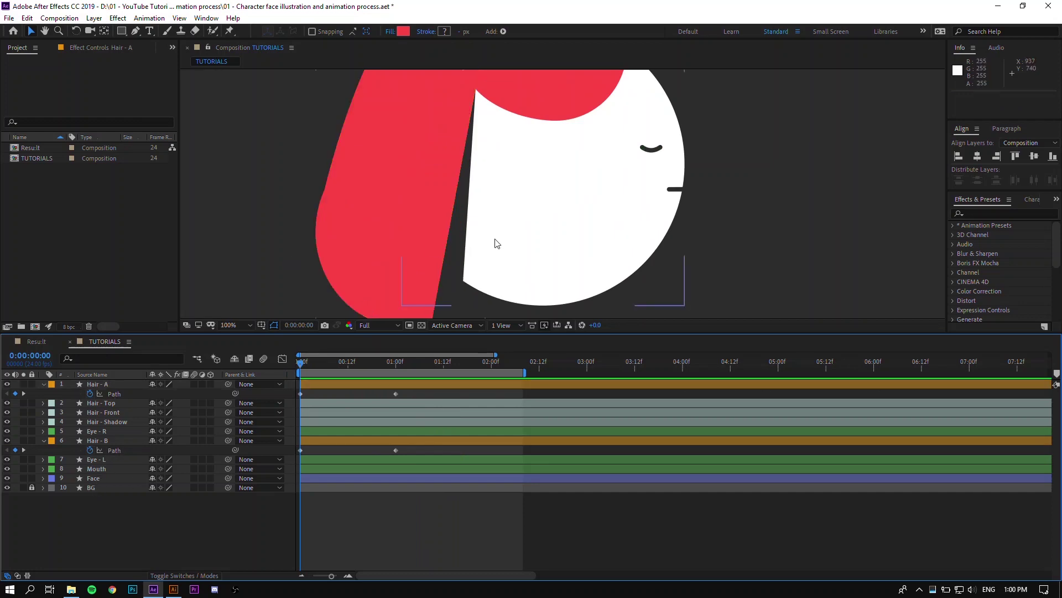
Start keyframing the Hair - Shadow path and move to the 1-second mark.
click(462, 230)
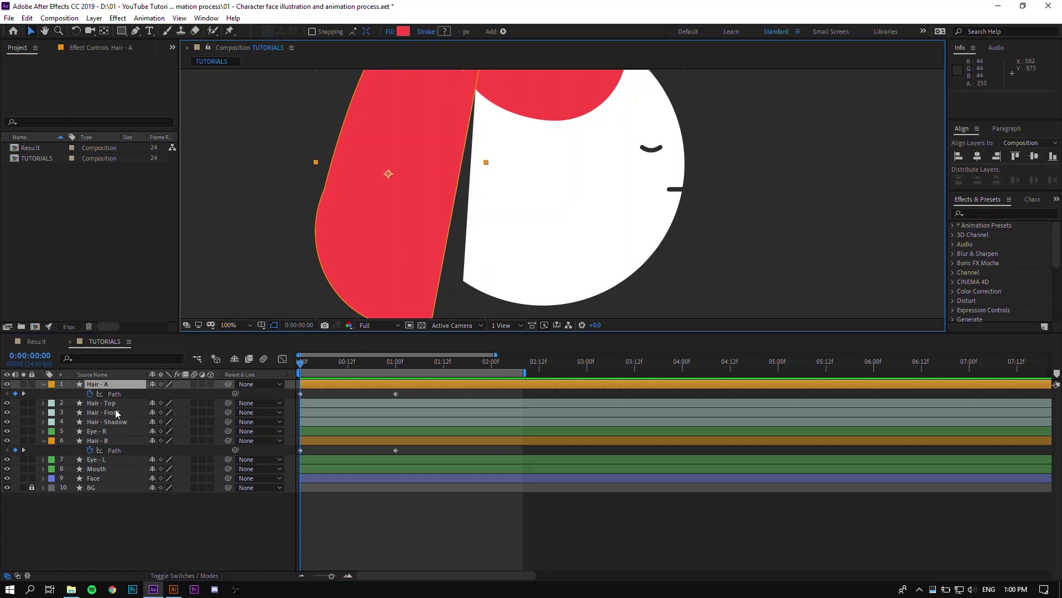
click(111, 423)
click(44, 422)
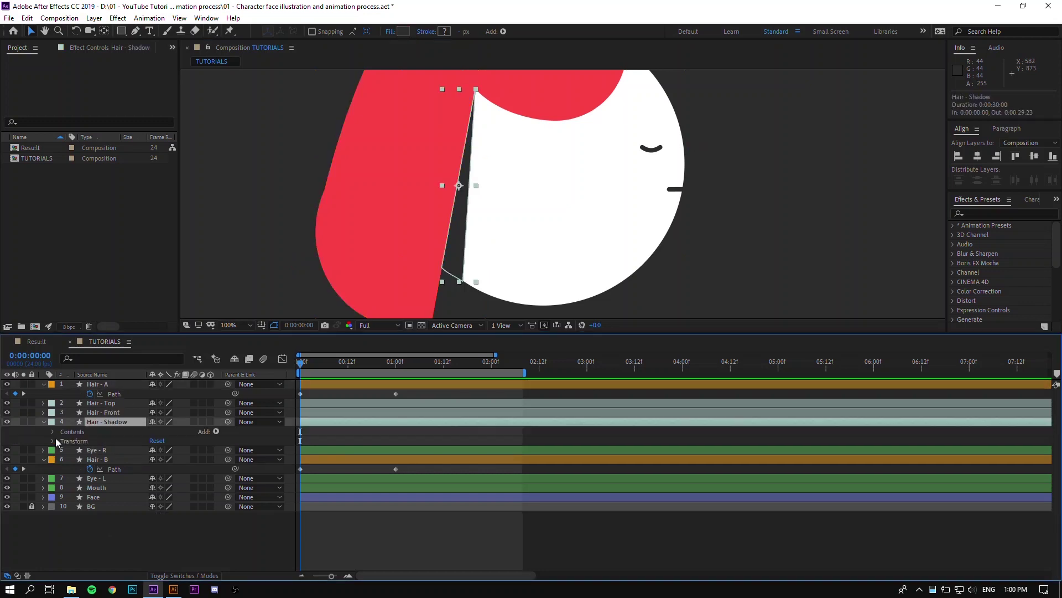
click(54, 432)
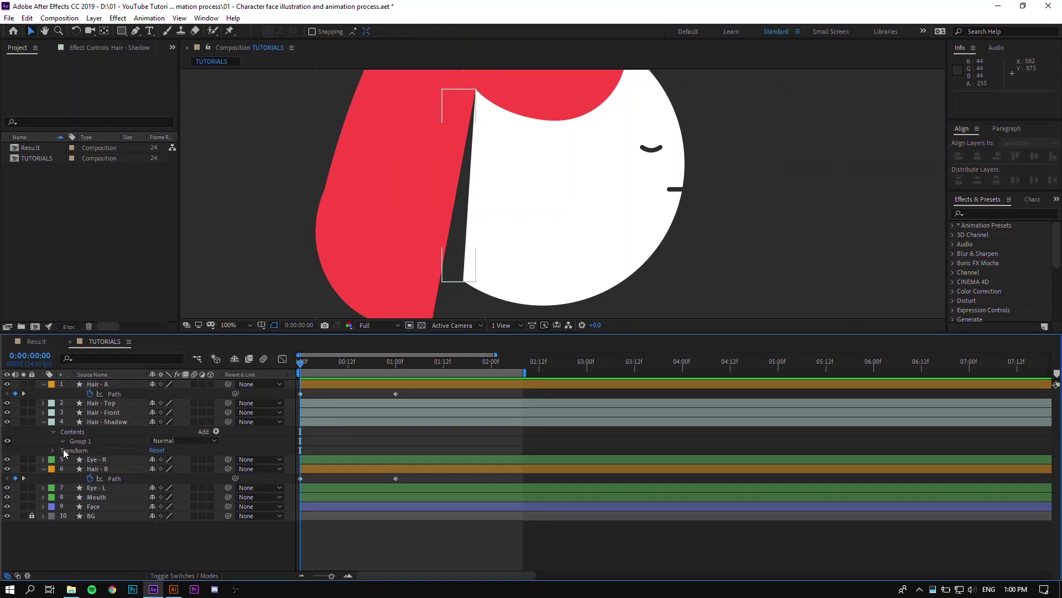
click(62, 441)
click(89, 459)
click(402, 422)
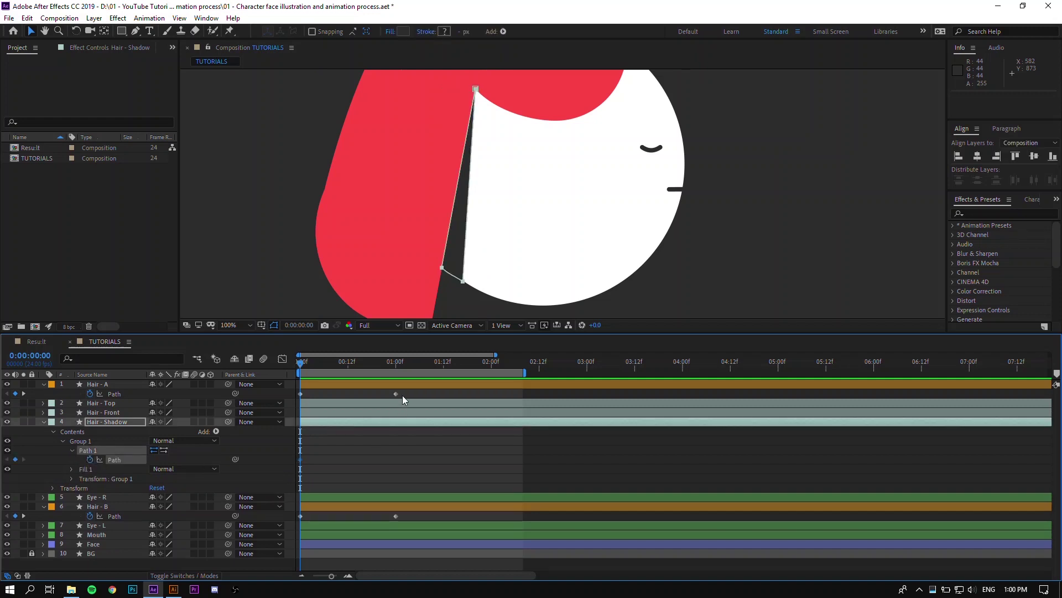
click(397, 364)
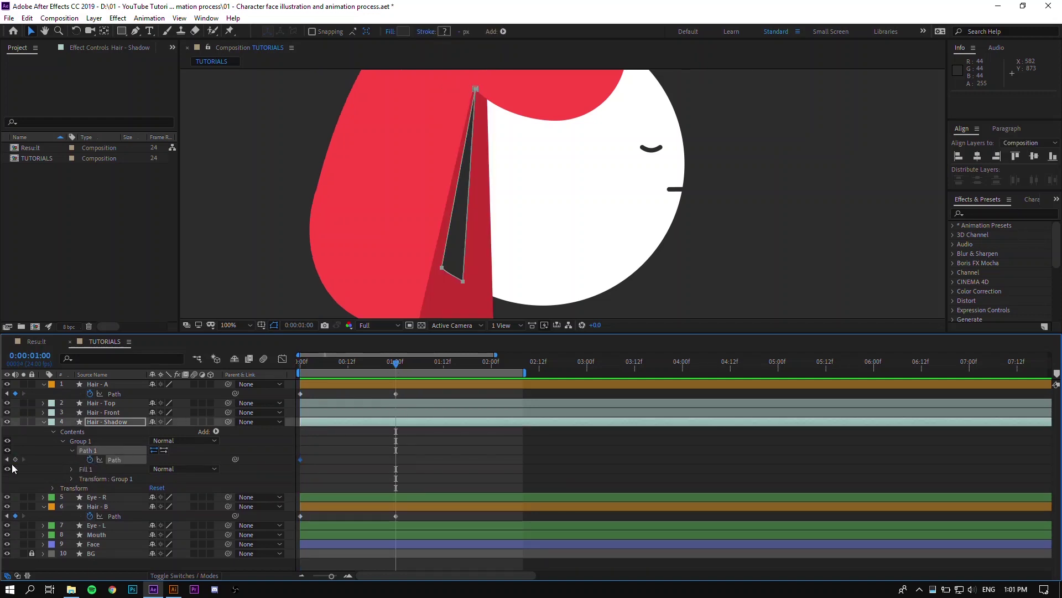
key(u)
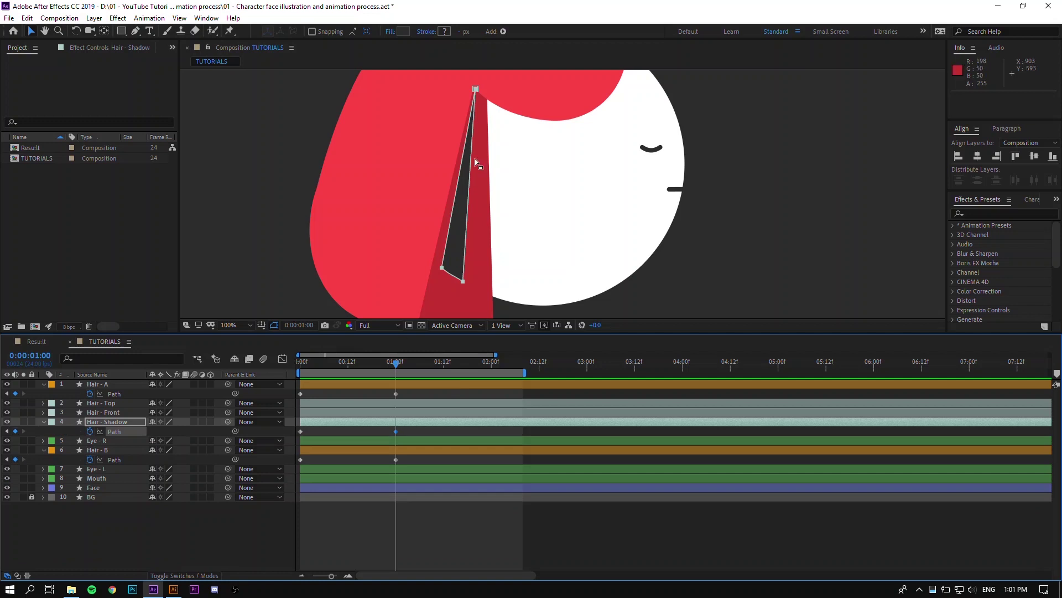
Add a point on the shadow's lower edge, pull it up-left, and move the tip up-left.
key(g)
click(452, 275)
scroll(464, 292, up, 4)
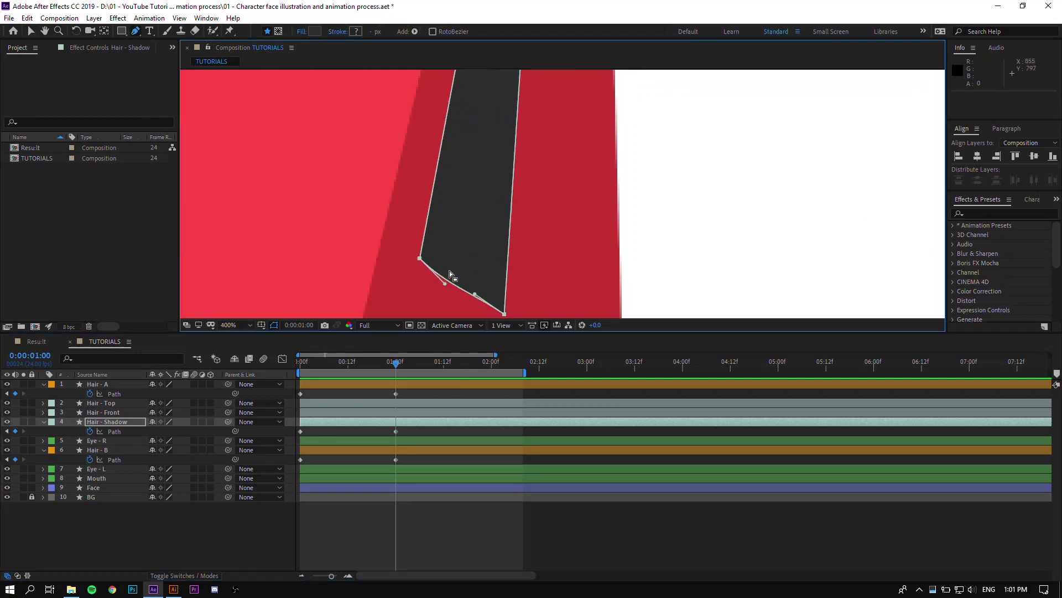
drag(423, 265, 382, 232)
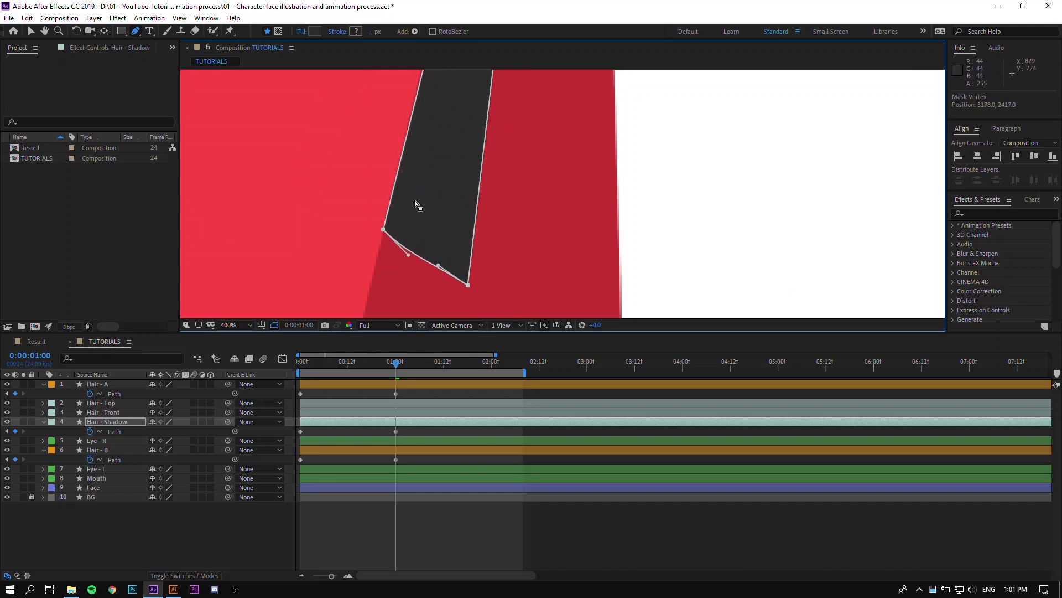
scroll(415, 200, down, 2)
scroll(448, 178, down, 1)
scroll(440, 208, down, 1)
scroll(442, 206, up, 2)
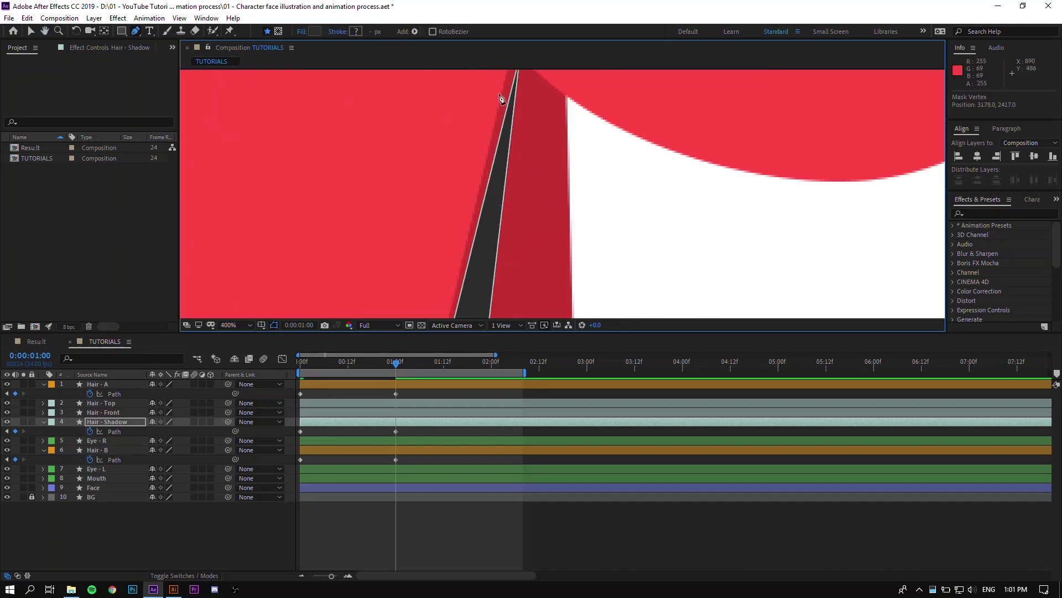
scroll(491, 262, up, 2)
drag(495, 260, 479, 256)
scroll(480, 254, down, 3)
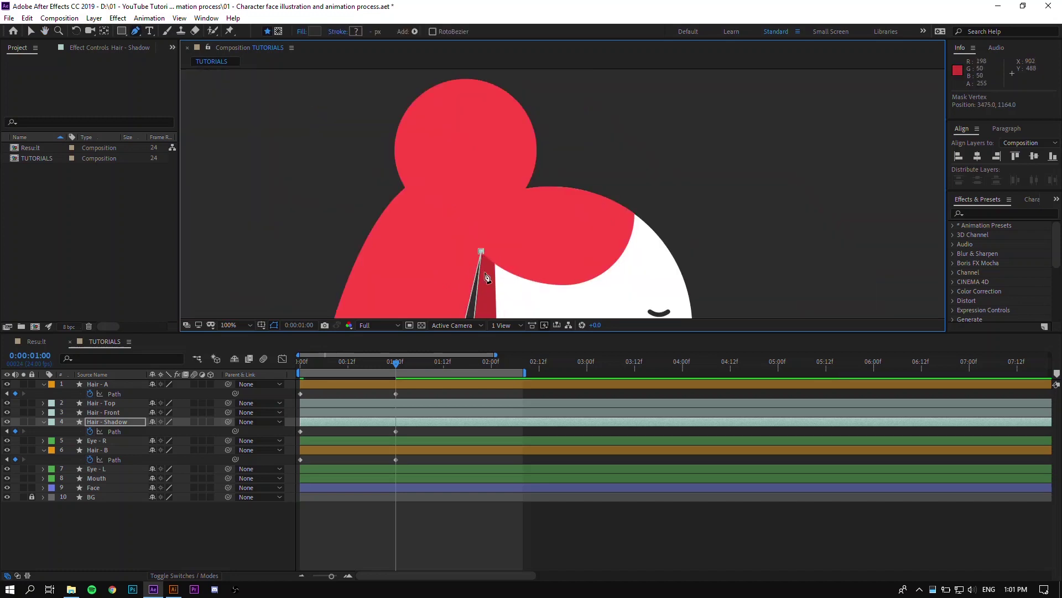
scroll(485, 240, up, 1)
scroll(498, 207, down, 1)
click(288, 411)
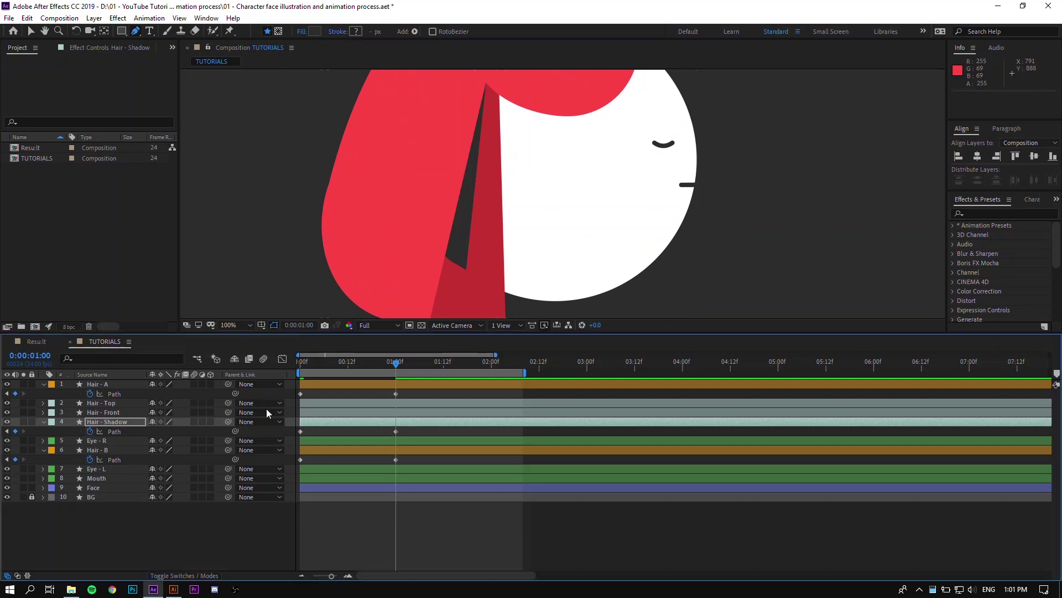
scroll(410, 205, down, 2)
scroll(499, 199, up, 2)
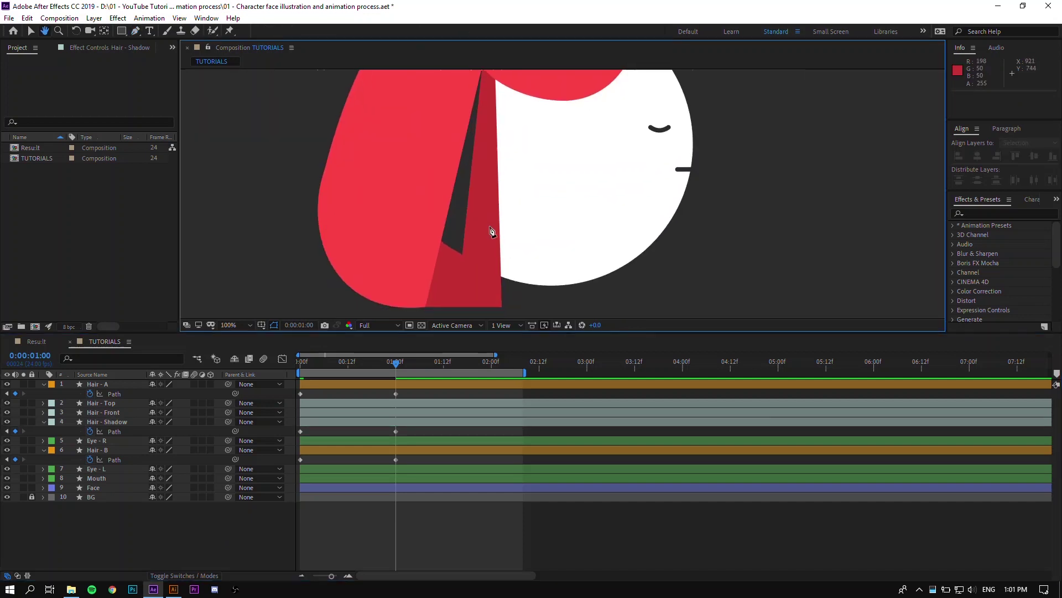
key(v)
Drop Hair - B below Face in the layer stack, then select Hair - Shadow's path.
drag(108, 449, 113, 489)
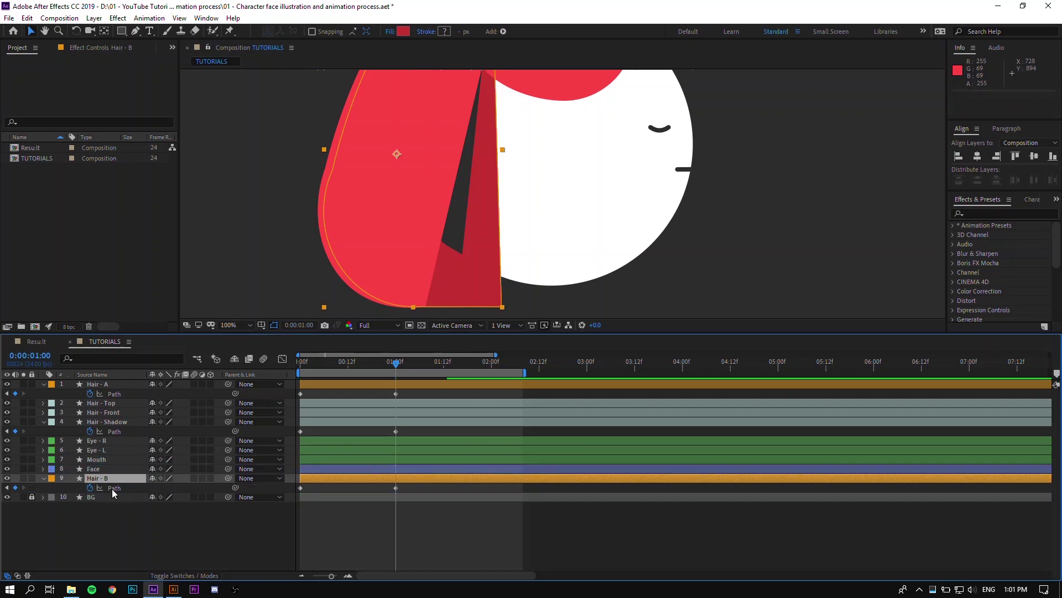
click(112, 507)
scroll(418, 209, down, 2)
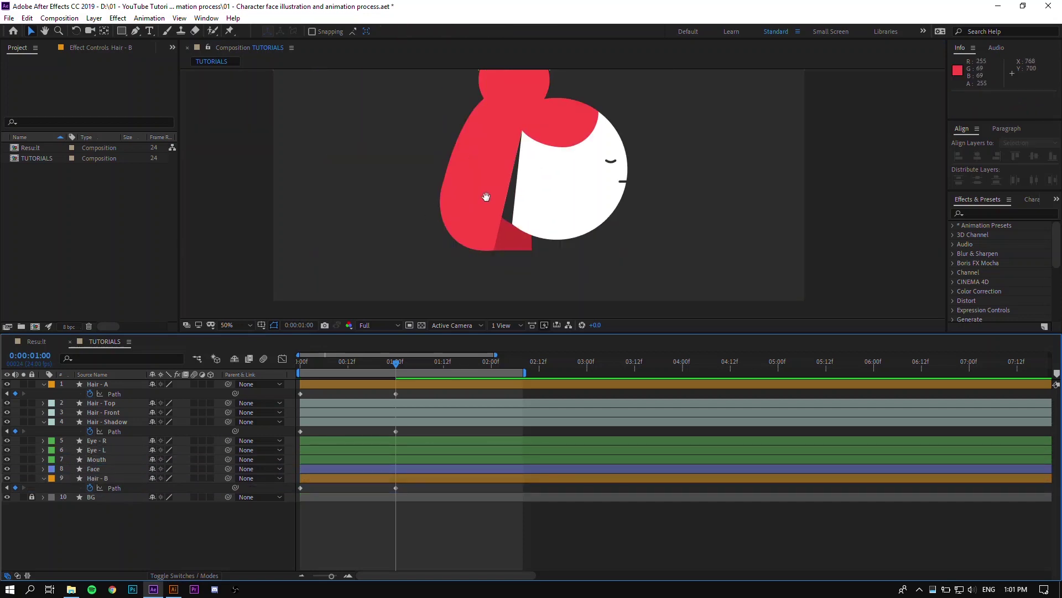
scroll(487, 248, up, 2)
scroll(489, 247, up, 4)
click(105, 420)
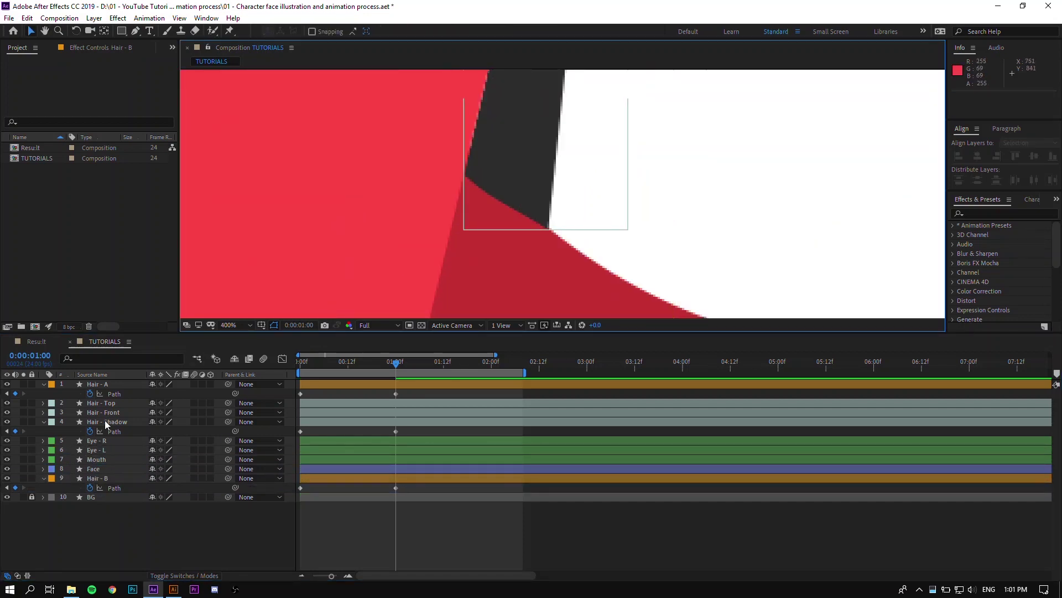
key(g)
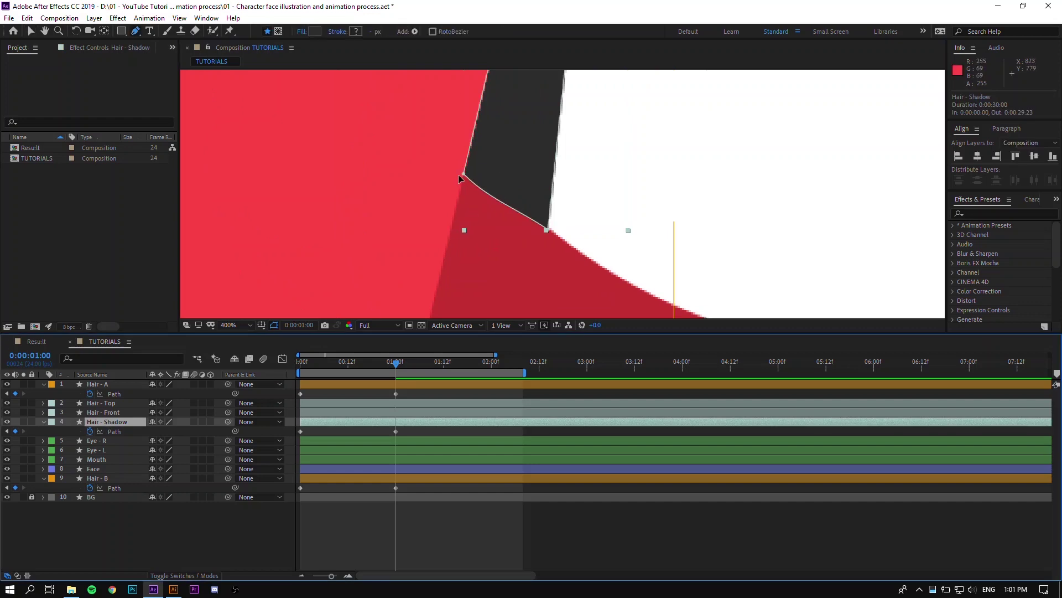
key(ctrl+z)
scroll(478, 189, down, 2)
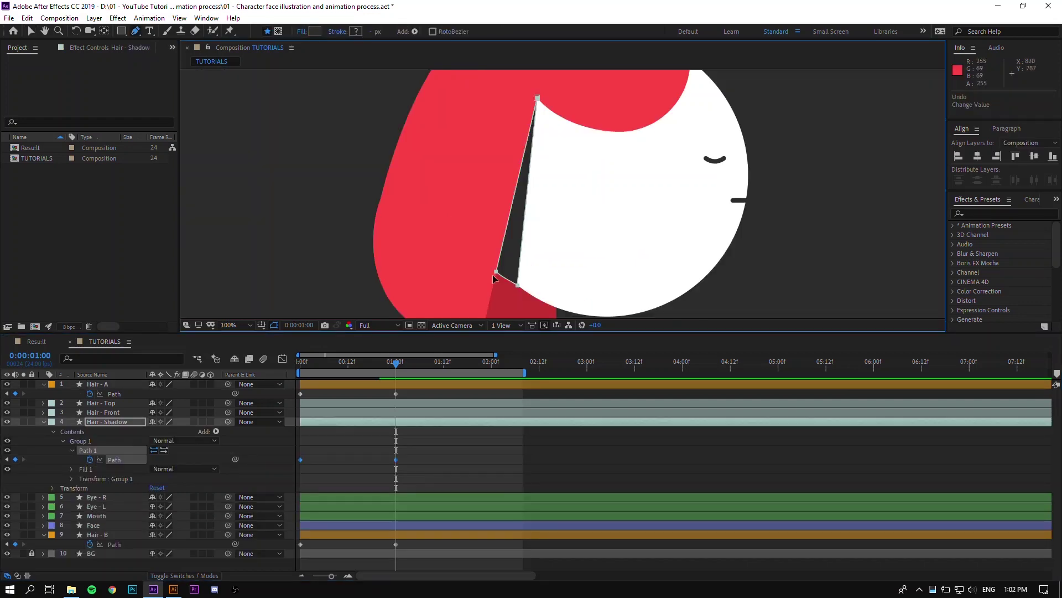
scroll(492, 275, up, 1)
Reshape the shadow's lower corner points to hug the face, then fit the comp in view.
drag(494, 281, 509, 159)
mouse_move(431, 188)
mouse_down()
mouse_move(462, 238)
mouse_move(451, 207)
mouse_up()
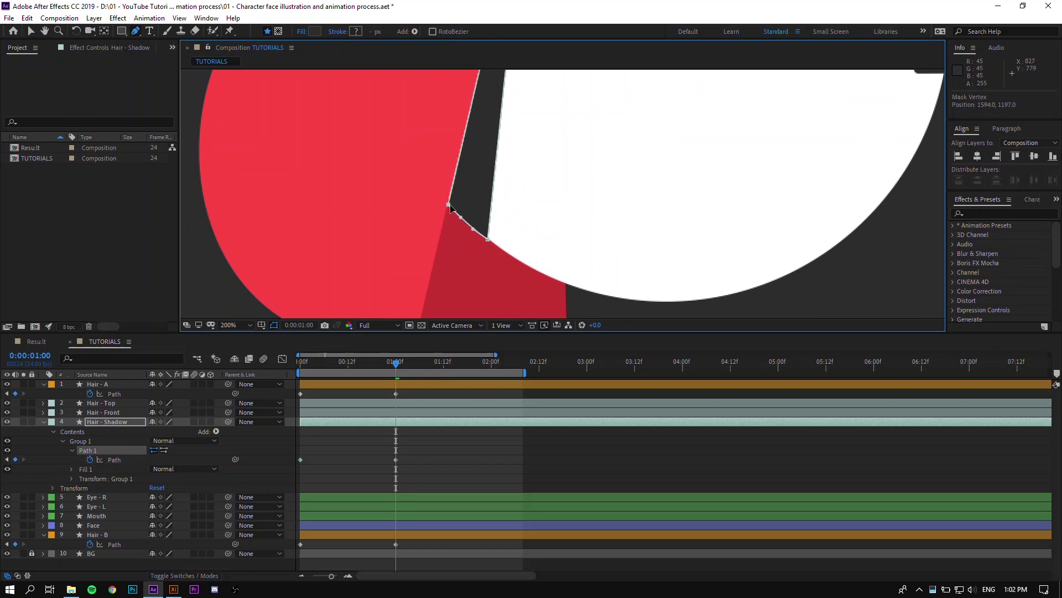
key(shift+slash)
click(386, 277)
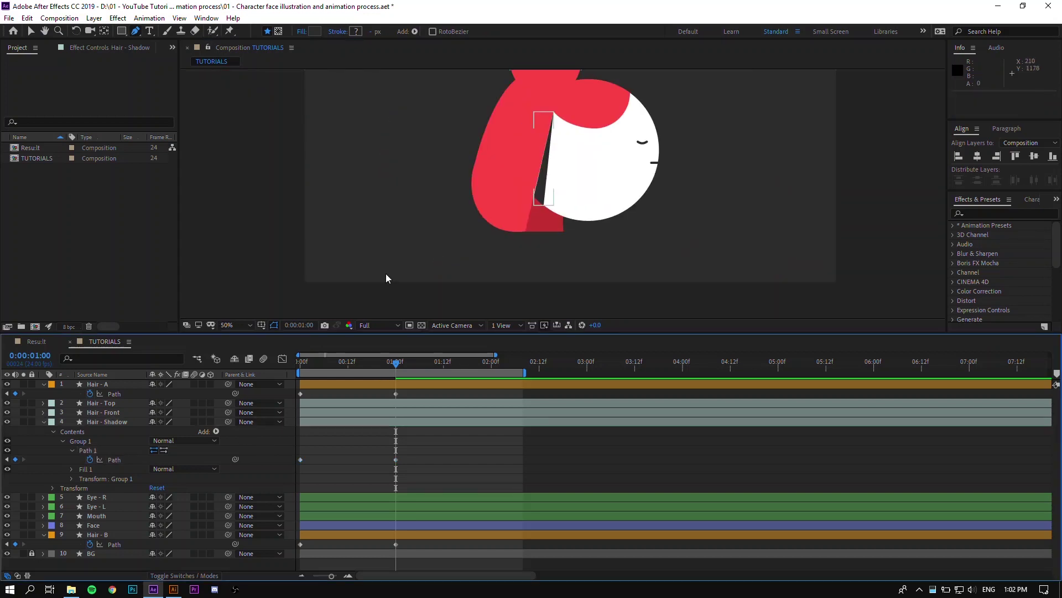
scroll(450, 237, up, 6)
click(449, 234)
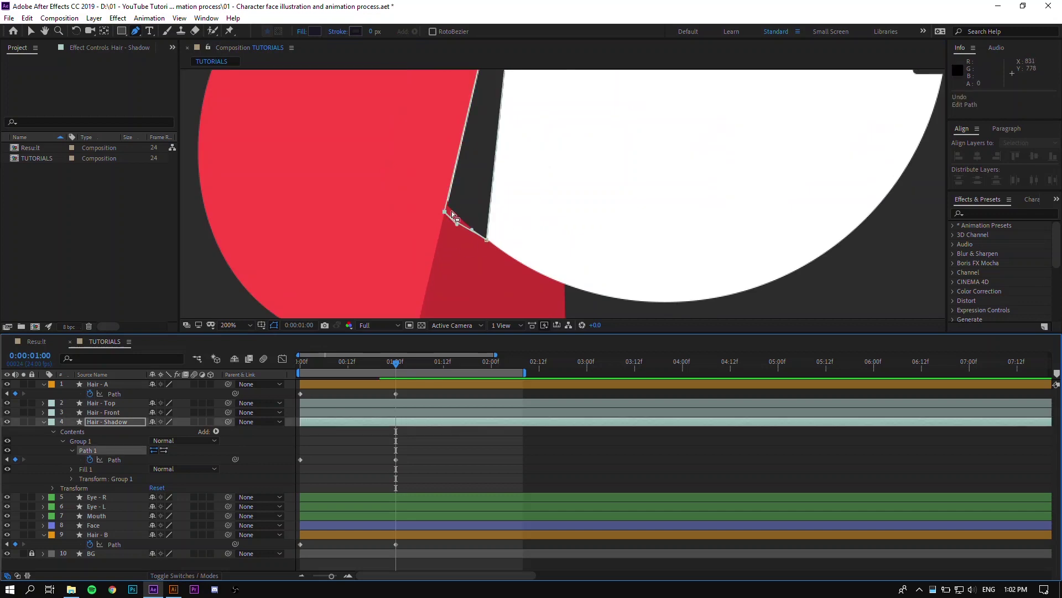
key(ctrl+z)
drag(440, 213, 439, 206)
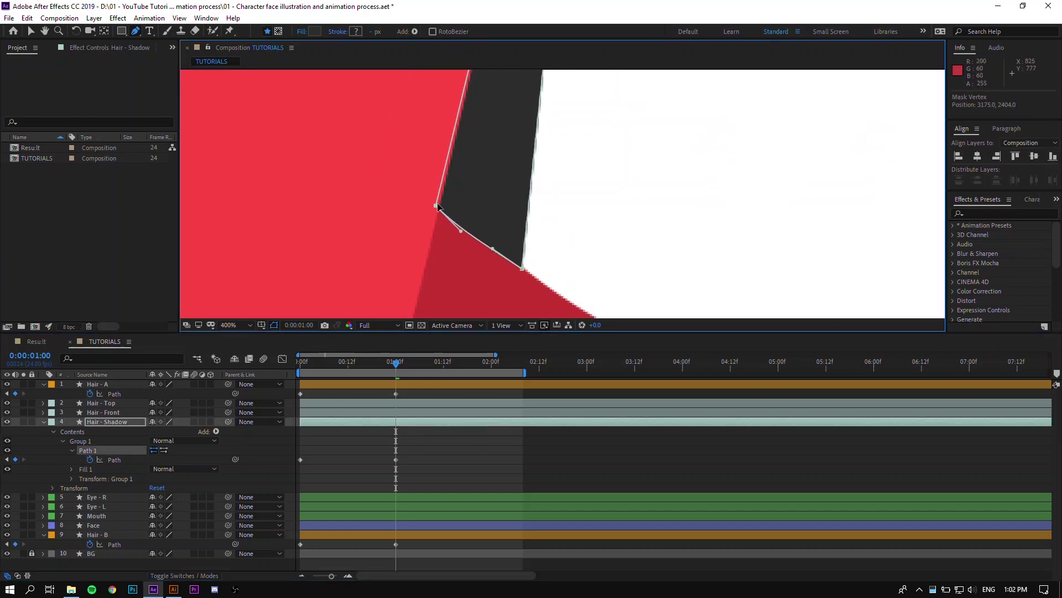
click(276, 460)
key(slash)
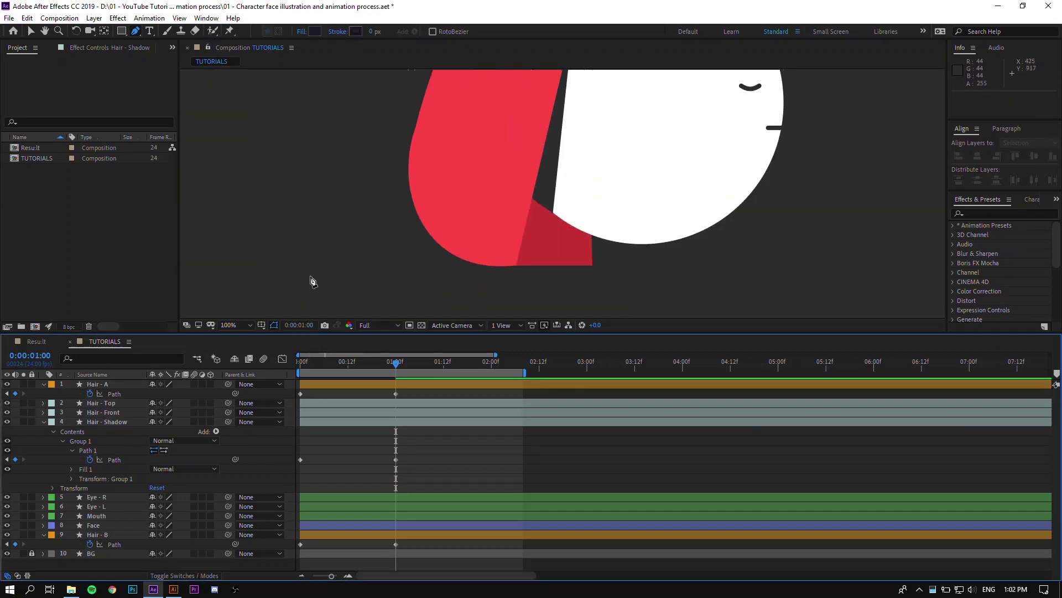
click(235, 330)
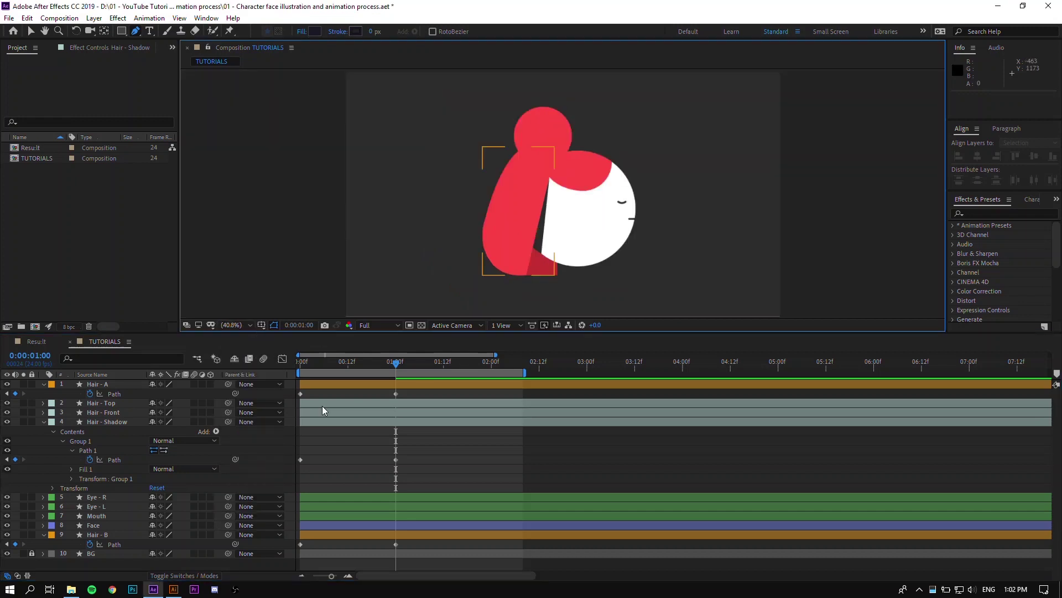
Play the hair animation from 0:00, then pause at 0:00:00:15 to inspect the bun.
key(Home)
key(space)
key(u)
key(u)
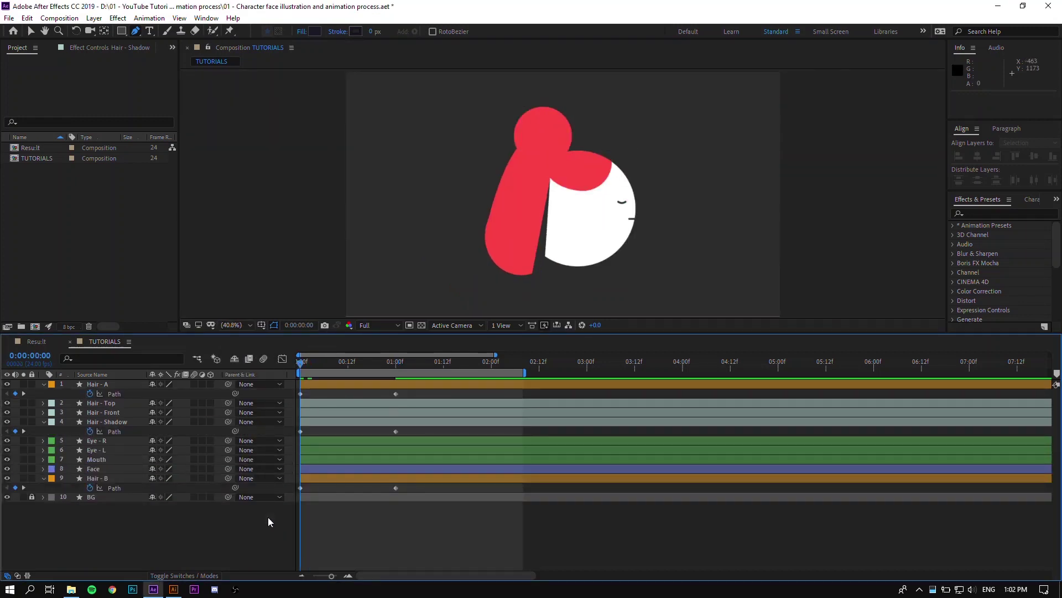
key(space)
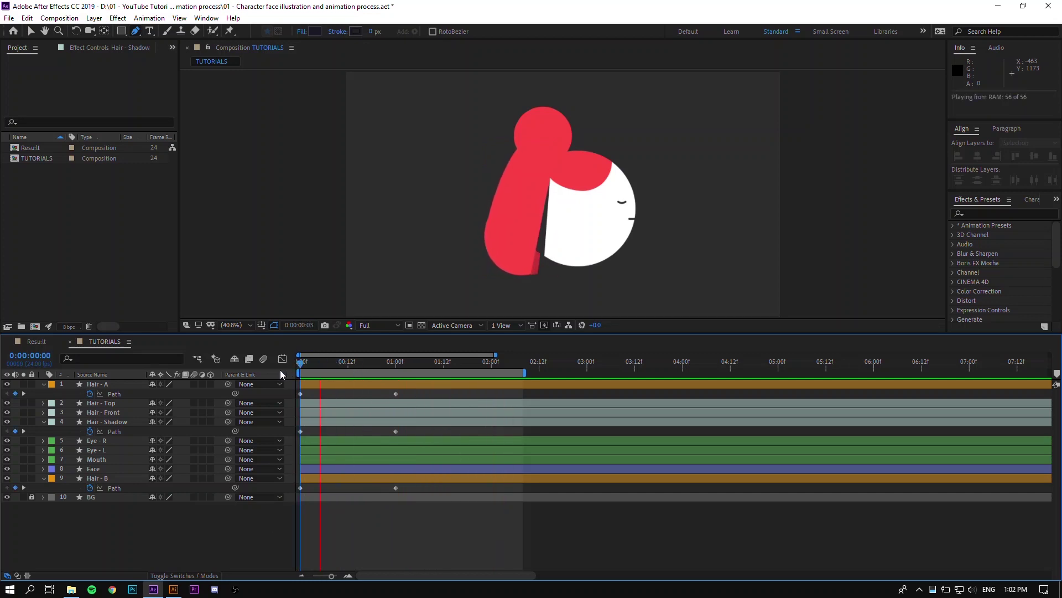
key(space)
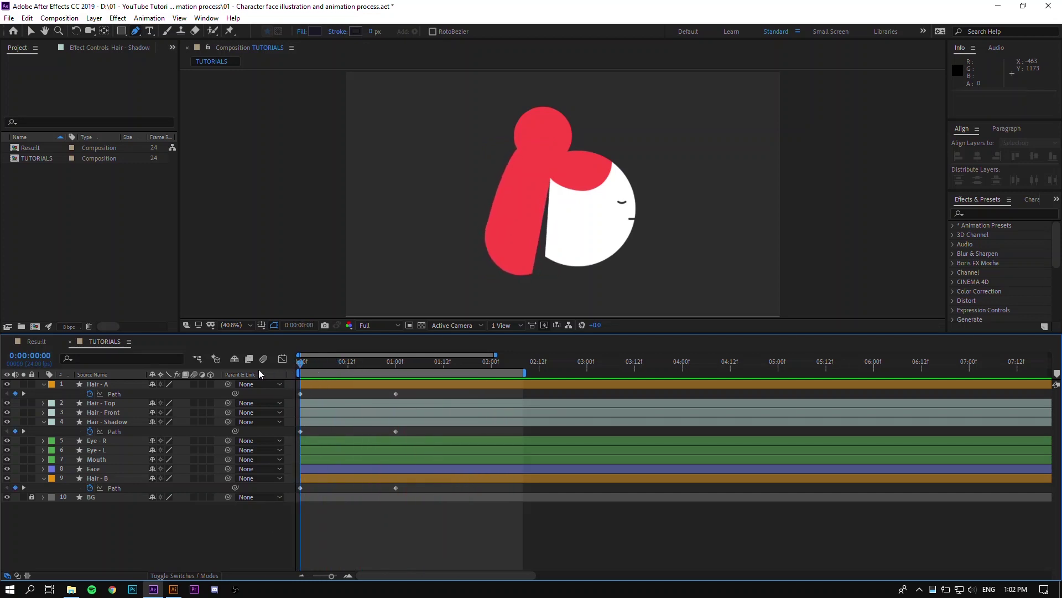
click(530, 138)
scroll(551, 150, up, 3)
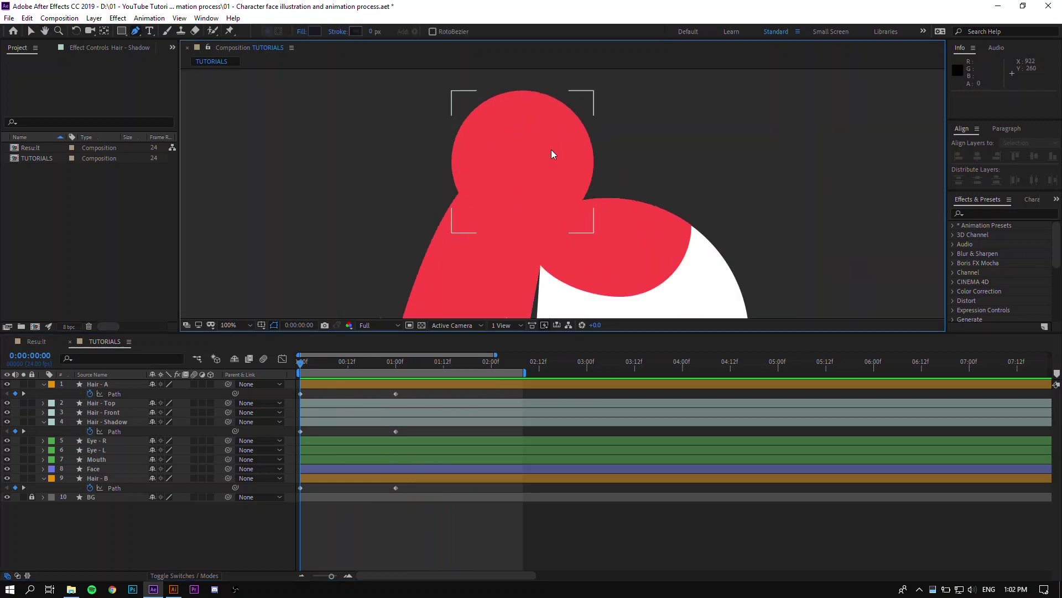
scroll(551, 149, down, 2)
drag(329, 363, 359, 362)
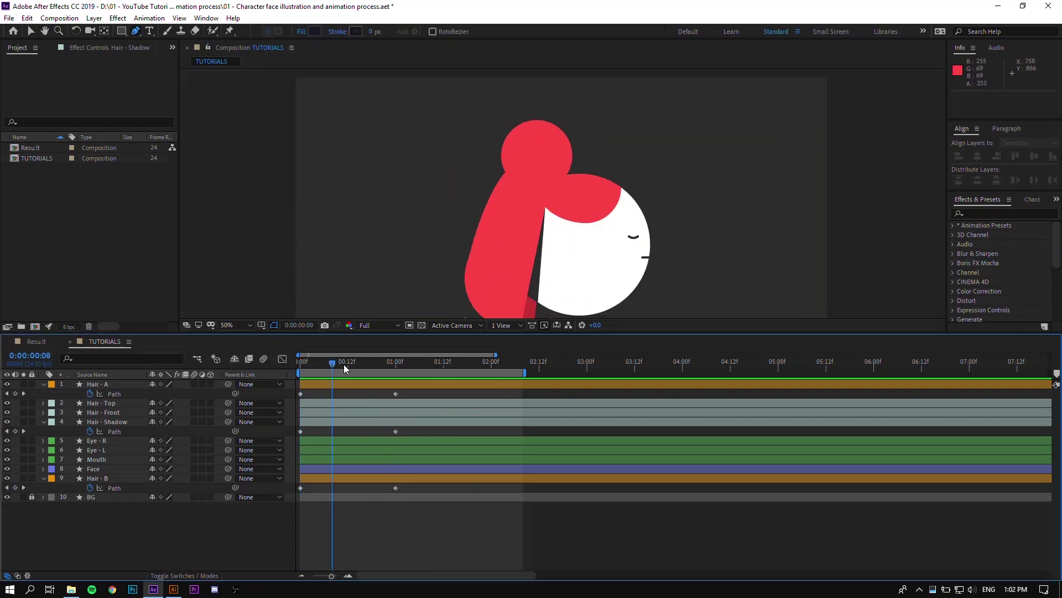
drag(574, 243, 551, 197)
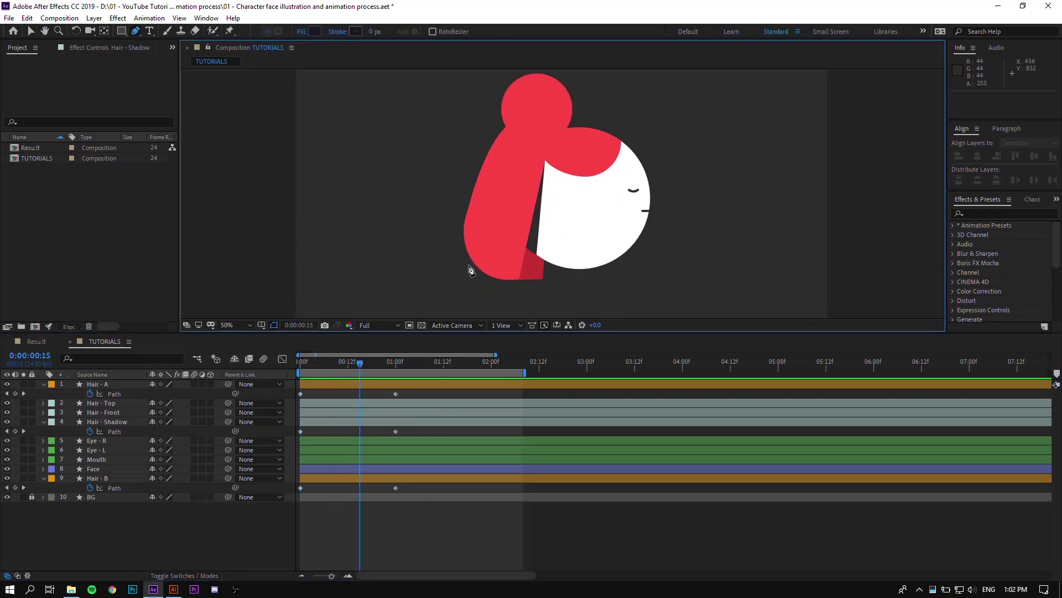
key(v)
Keyframe the Hair - Top bun's position and shift it slightly right at 1:00.
drag(578, 135, 570, 167)
click(516, 127)
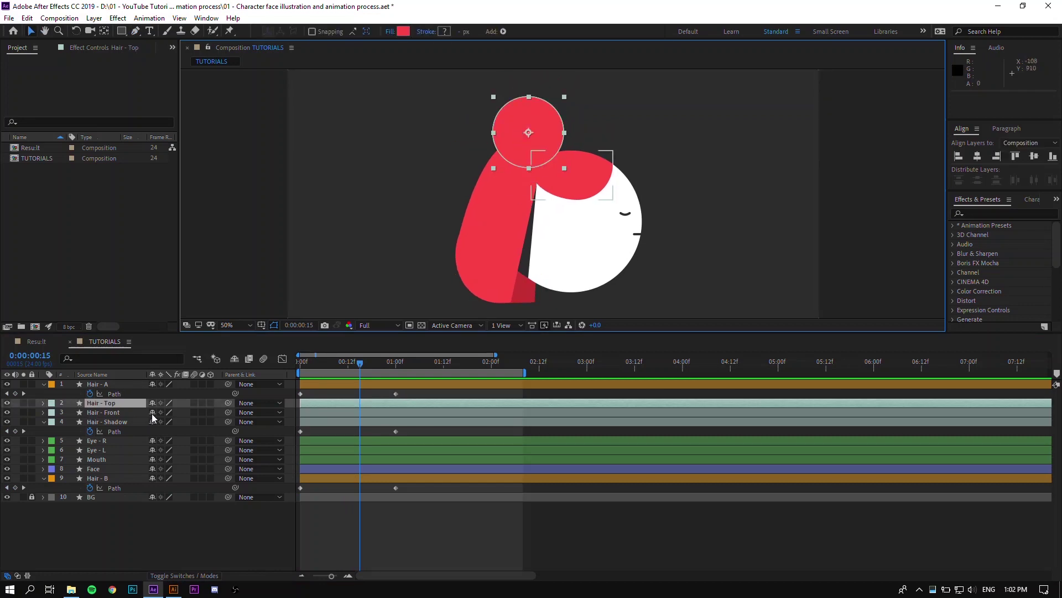
key(p)
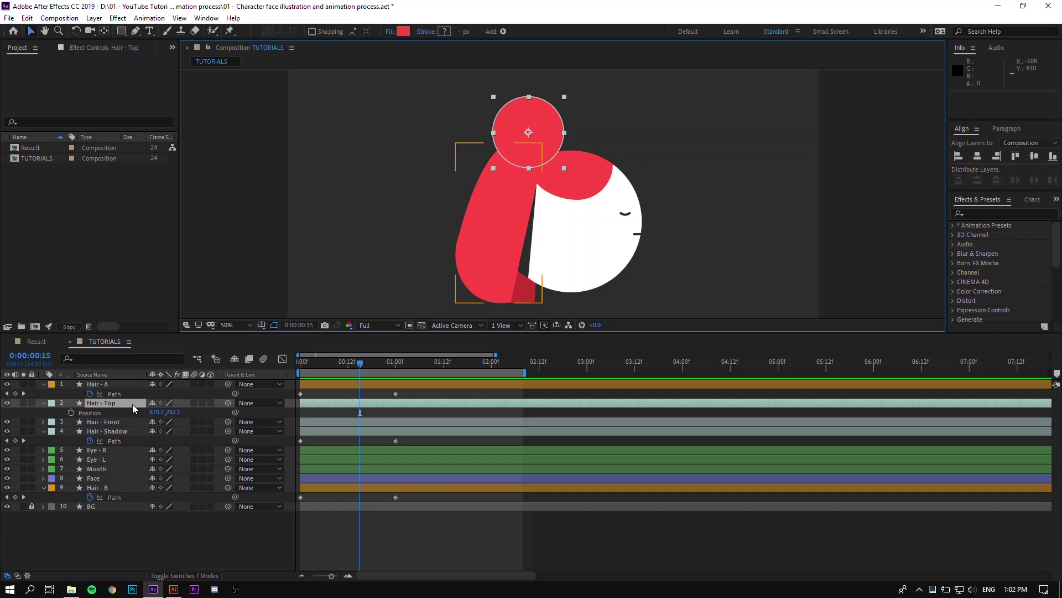
click(71, 412)
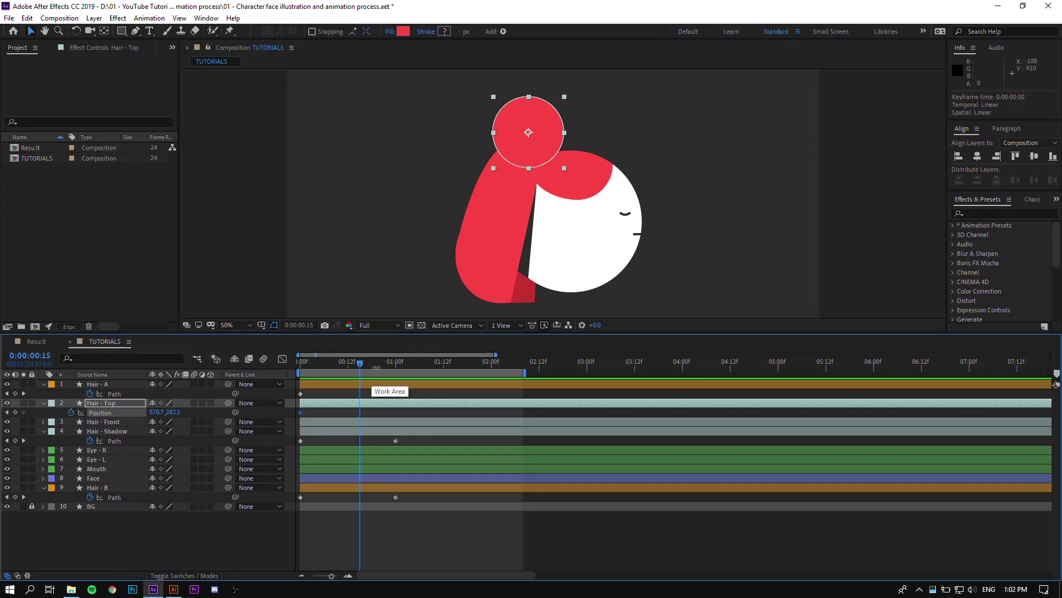
drag(384, 370, 396, 370)
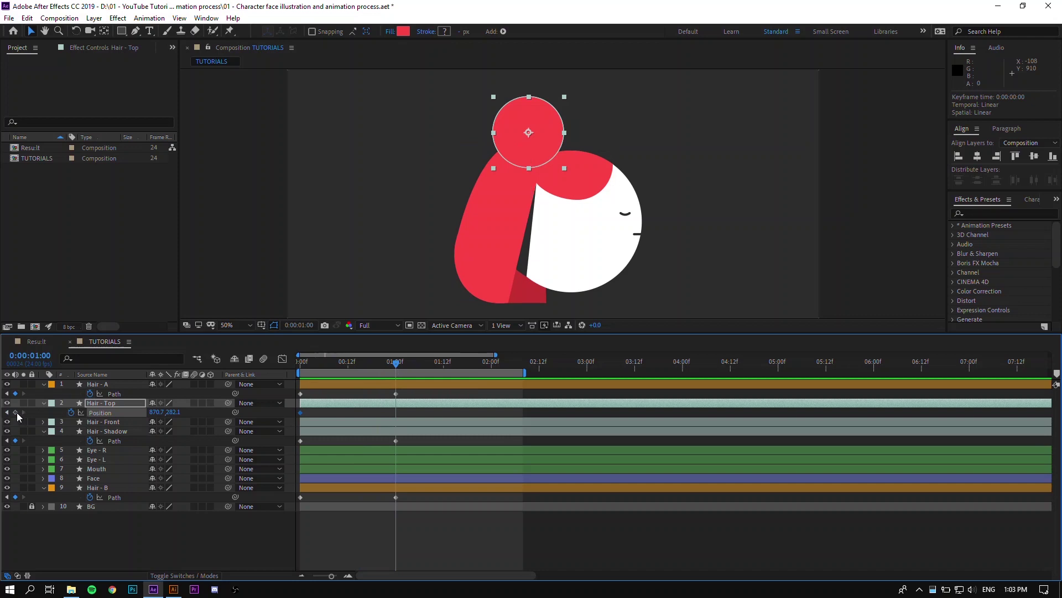
drag(520, 139, 527, 140)
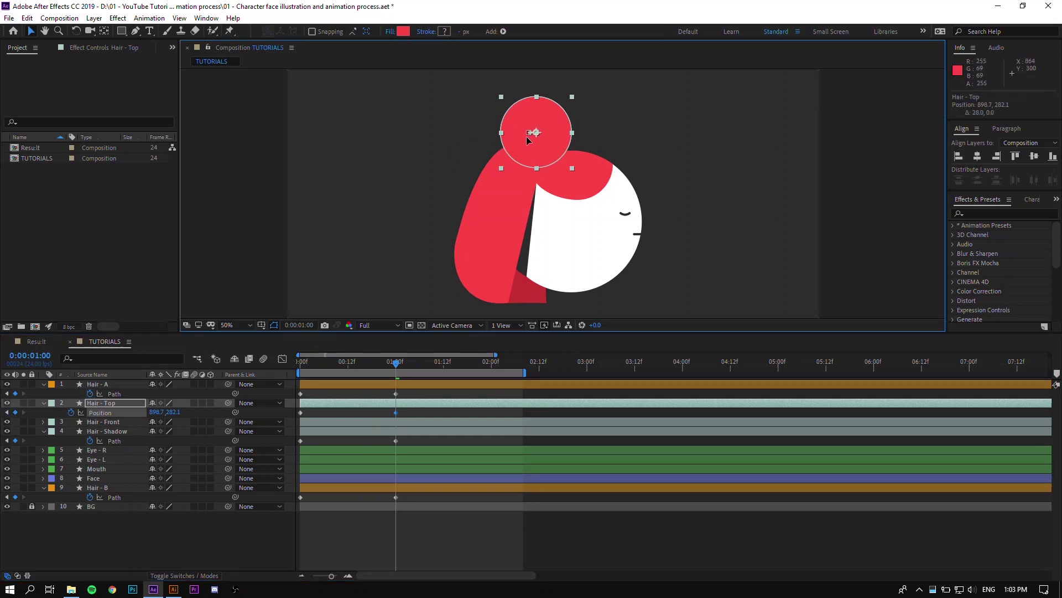
Pull smooth handles on Hair - A's top point and nudge both hair tops downward.
click(502, 201)
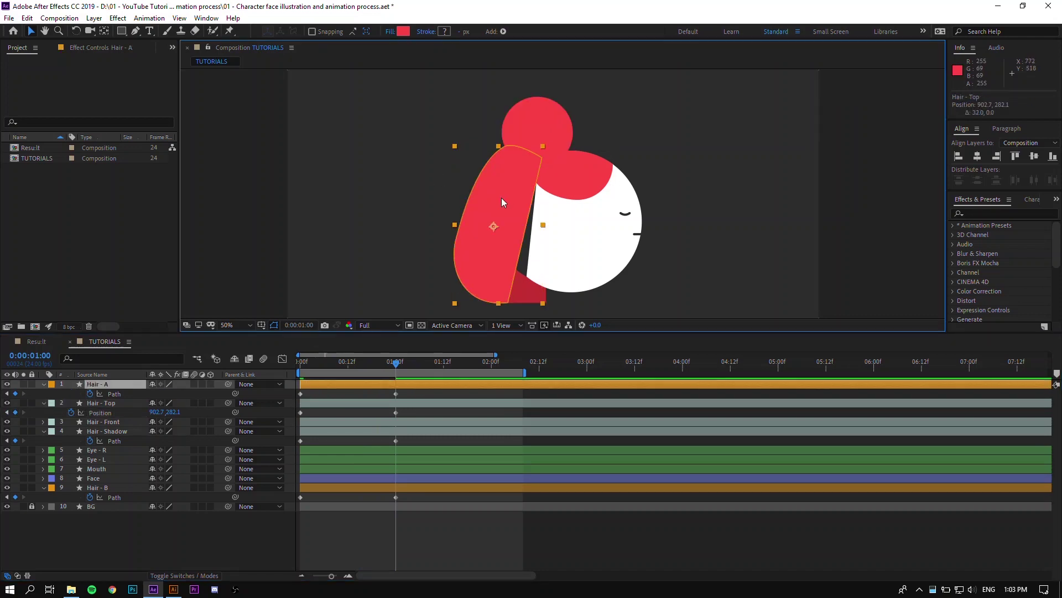
key(g)
scroll(505, 146, up, 2)
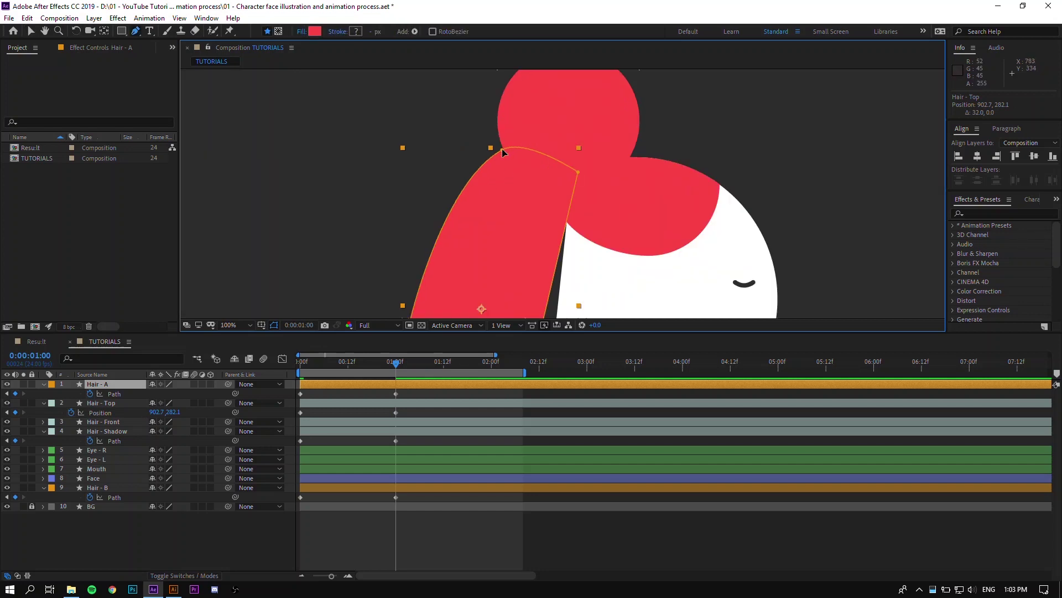
drag(507, 152, 441, 178)
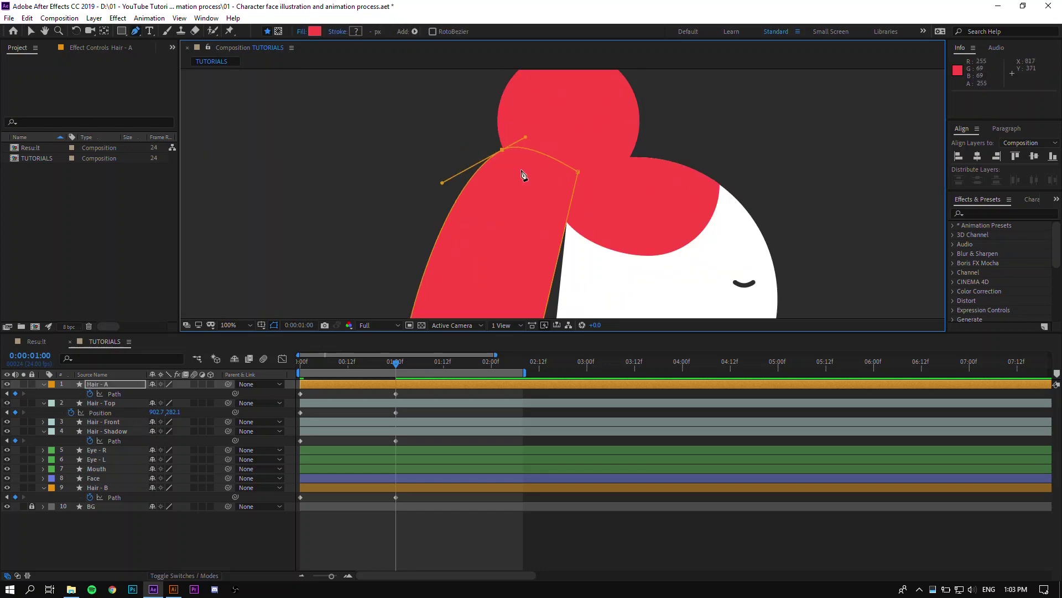
key(Down)
key(Down)
key(Down)
key(Down)
key(Down)
key(Down)
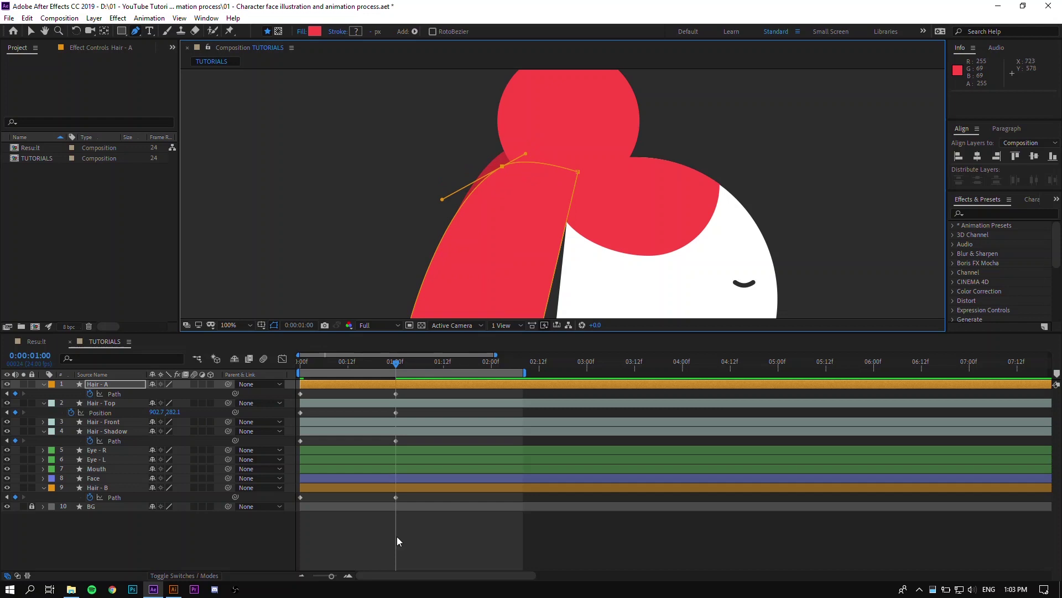
click(411, 488)
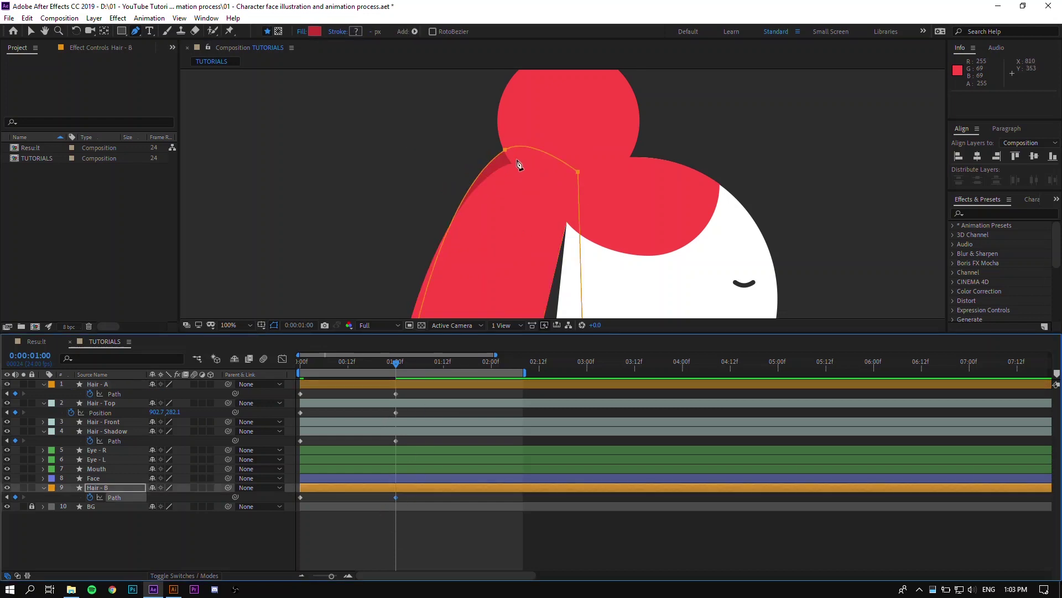
click(497, 140)
key(Down)
key(Down)
key(Down)
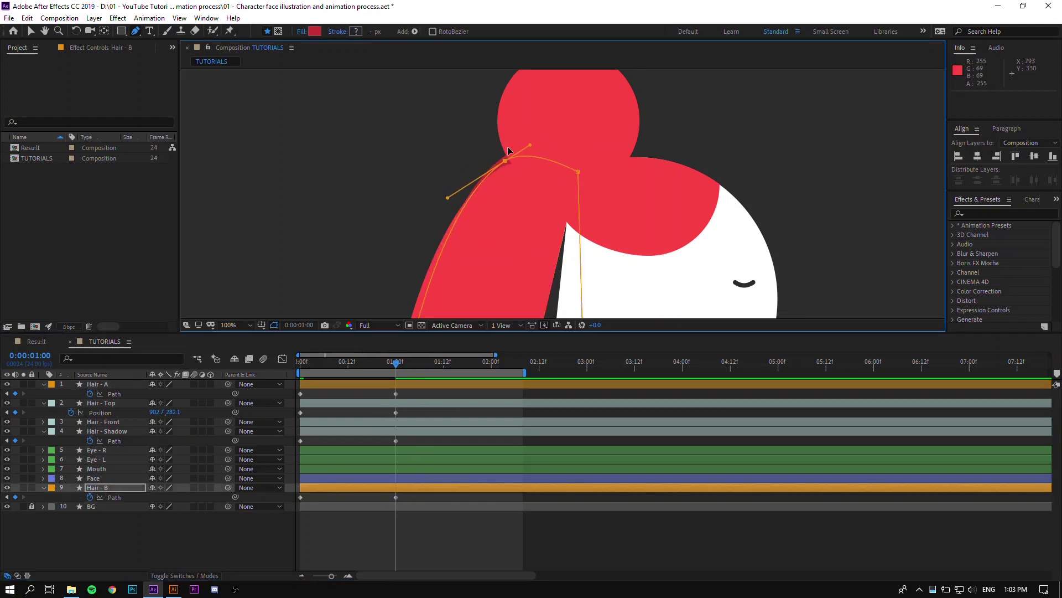
key(Down)
key(Down)
key(Down)
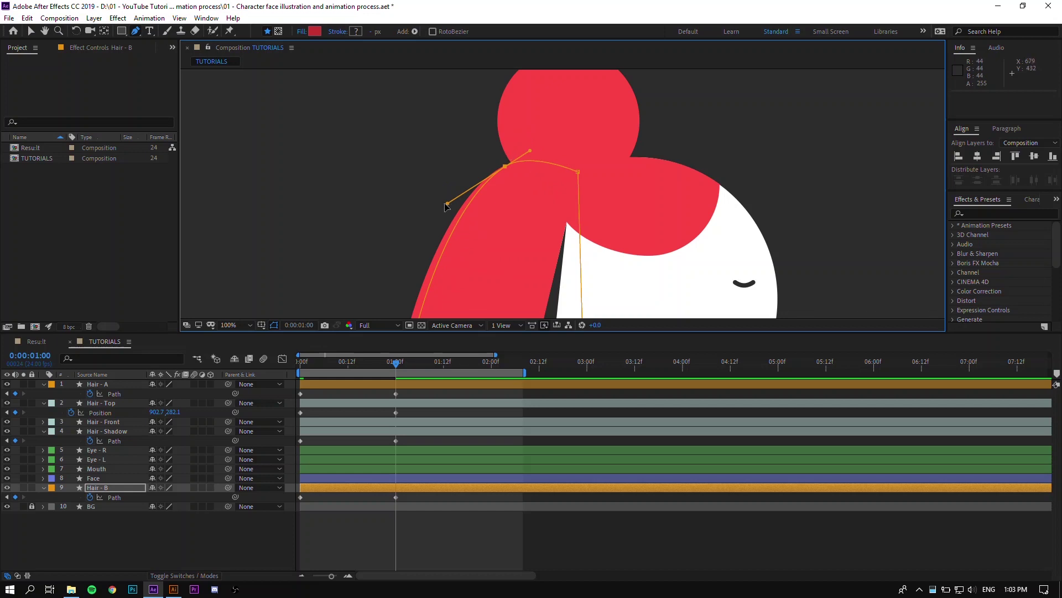
Fit the character in the viewer and preview the animation from frame zero.
click(176, 532)
key(comma)
key(comma)
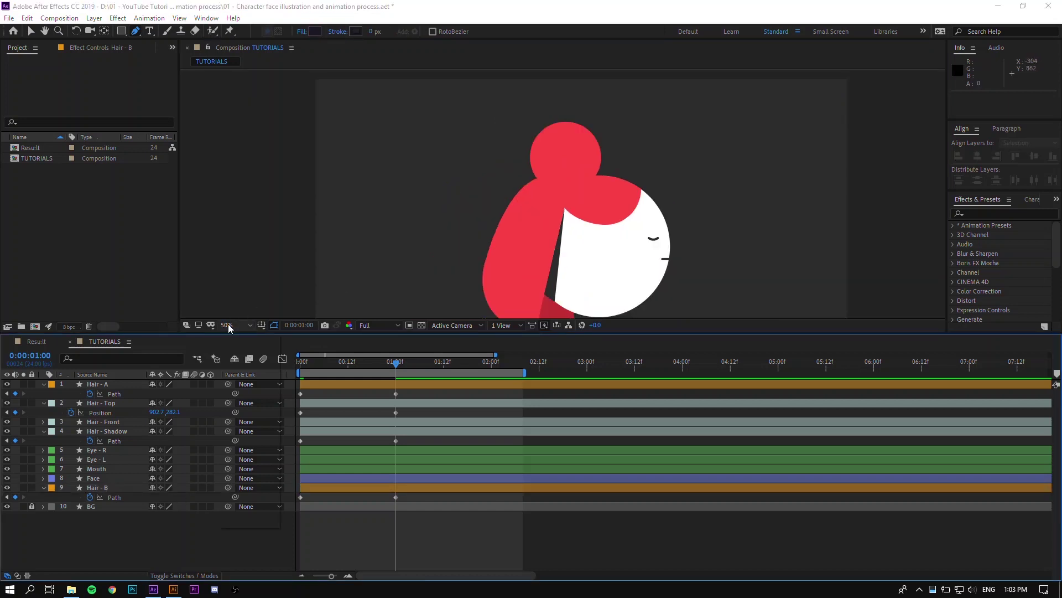
click(236, 332)
click(249, 355)
drag(347, 362, 256, 361)
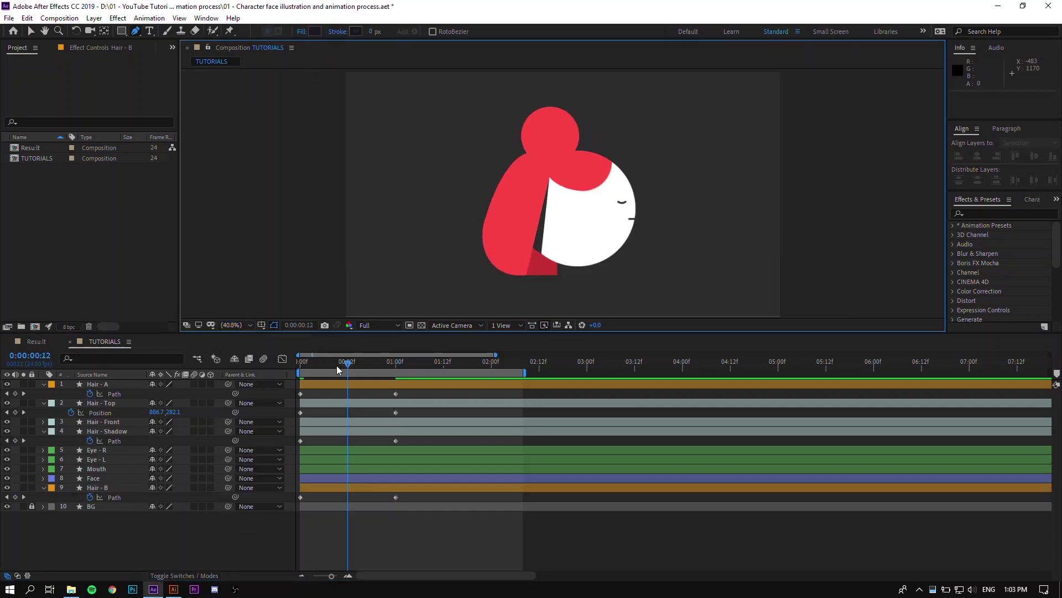
key(space)
key(space)
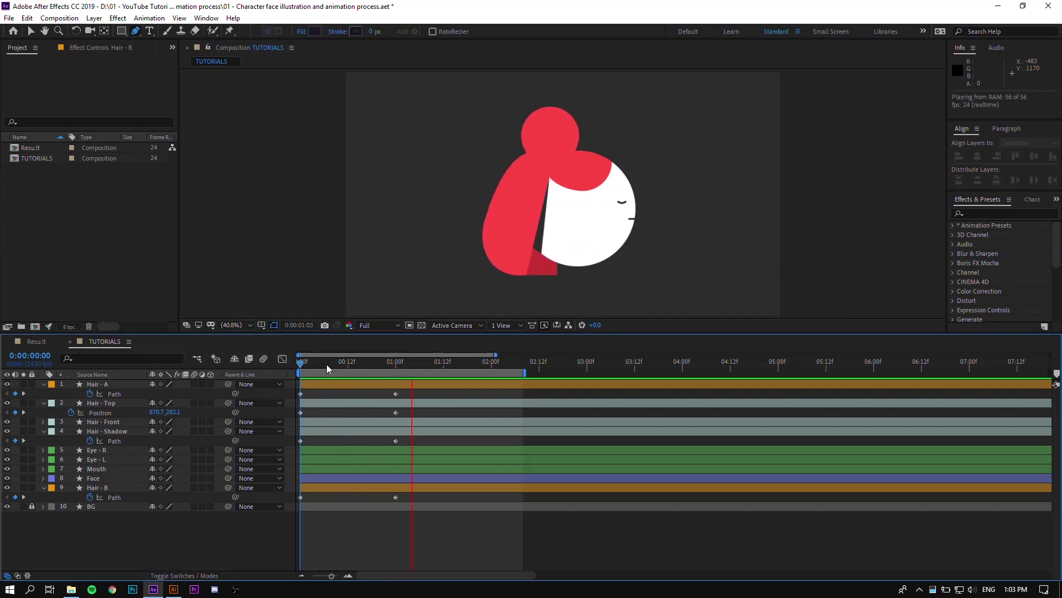
key(v)
click(580, 167)
scroll(580, 158, up, 1)
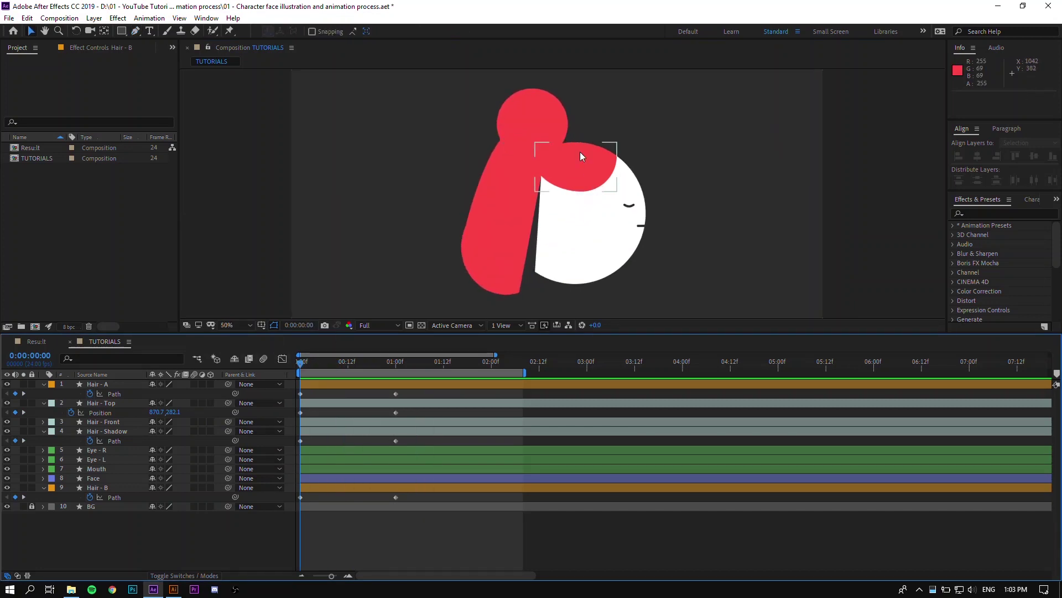
scroll(579, 166, up, 2)
Pull smooth curve handles from Hair - Front's bottom vertex at the one-second pose.
click(579, 169)
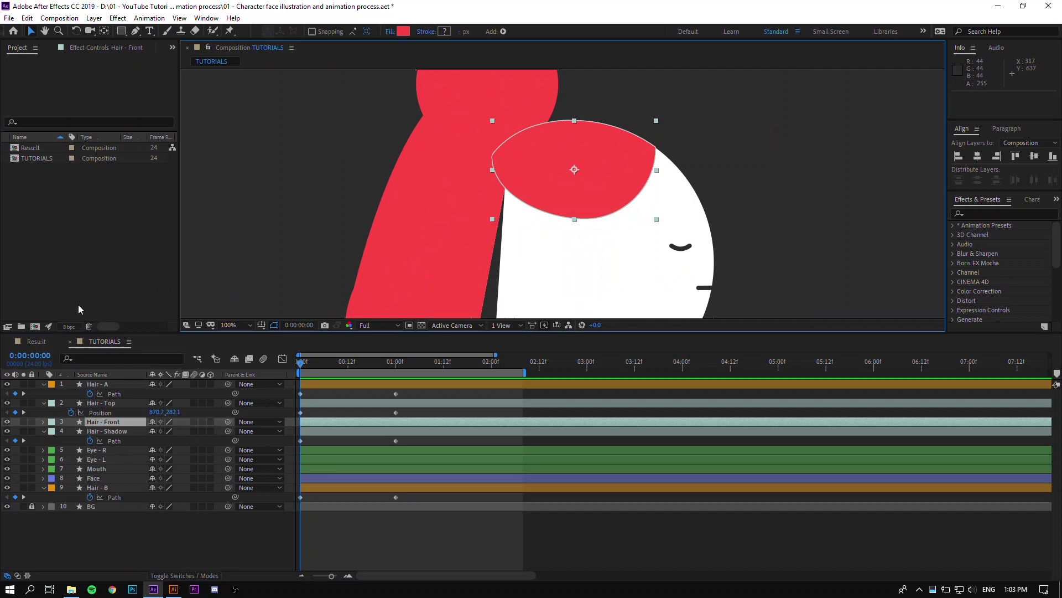
click(43, 423)
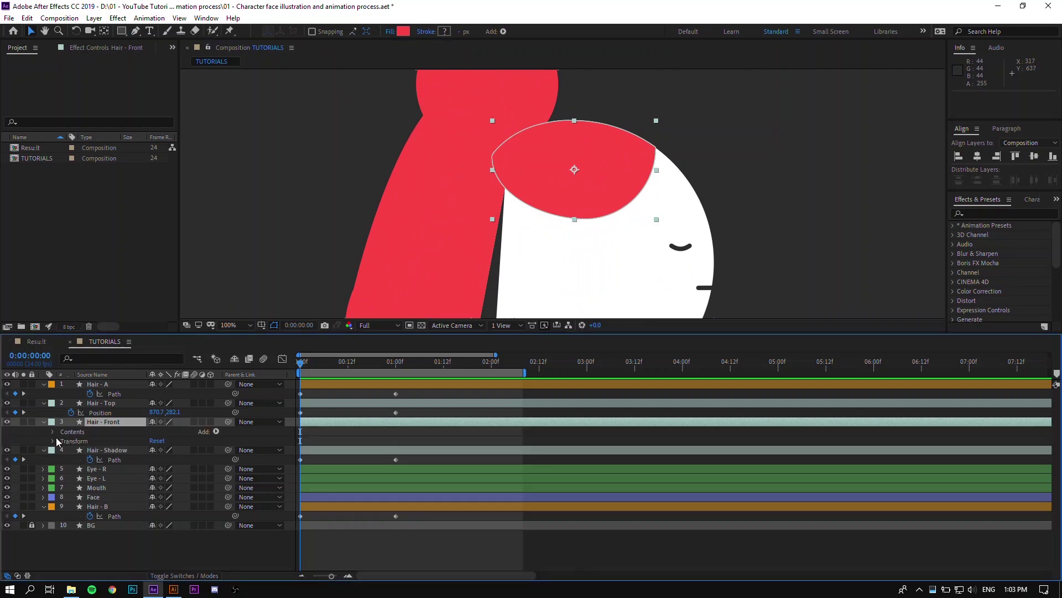
click(53, 432)
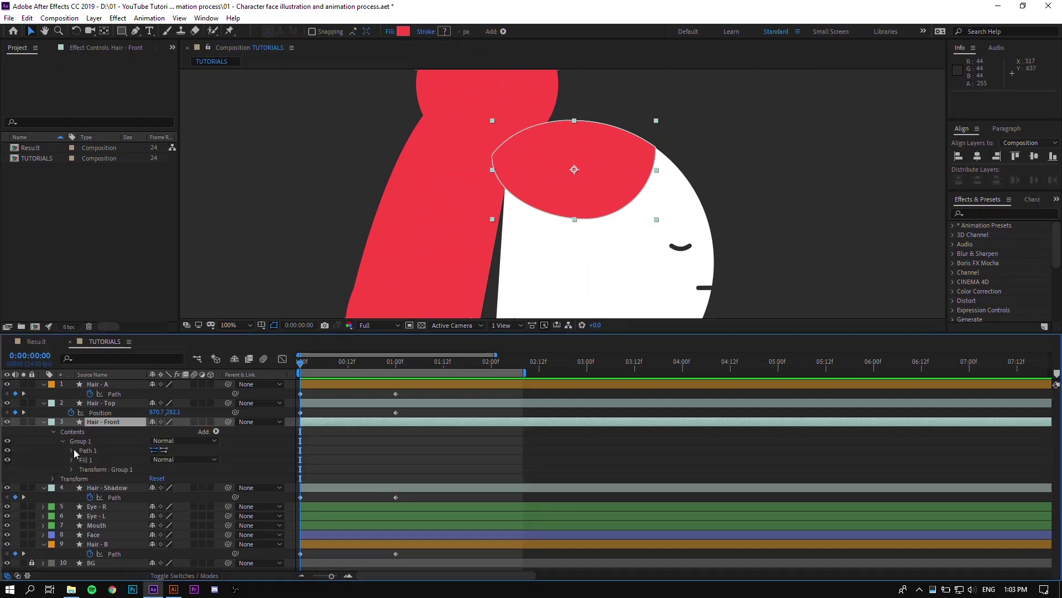
click(73, 450)
key(u)
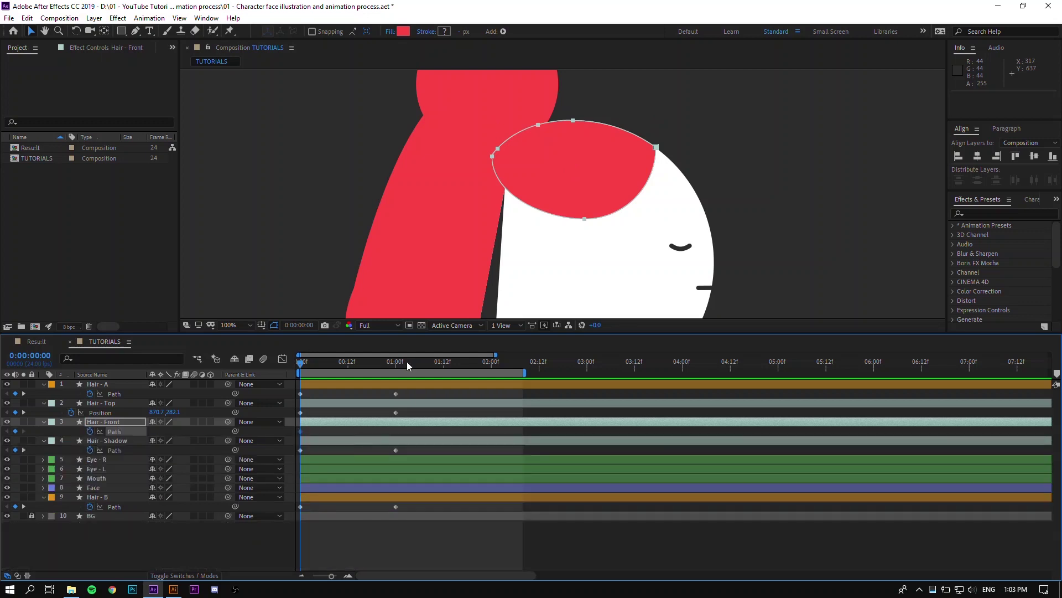
click(395, 366)
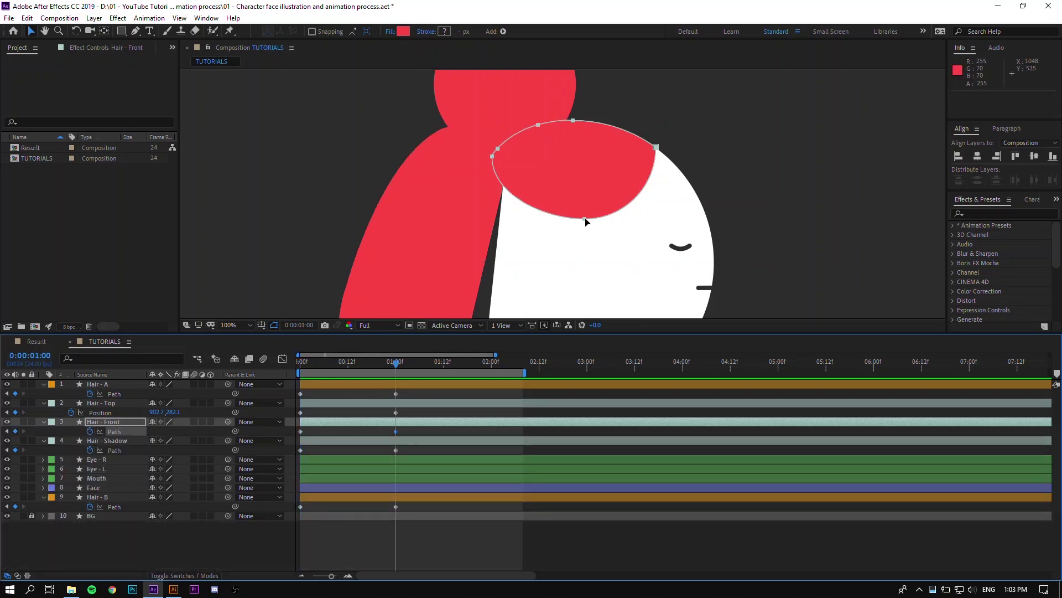
click(586, 222)
key(g)
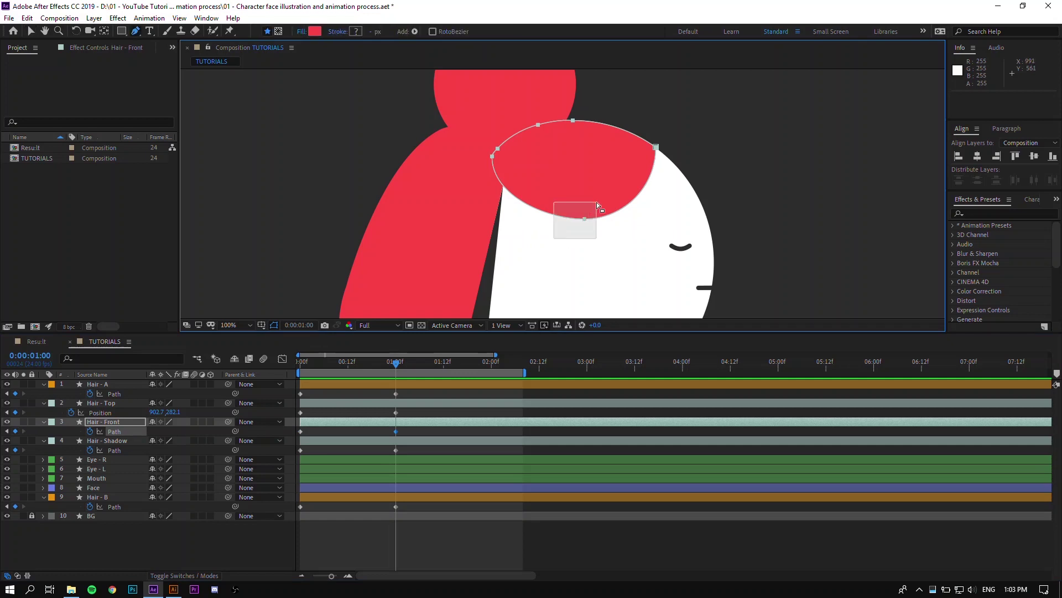
drag(585, 220, 578, 214)
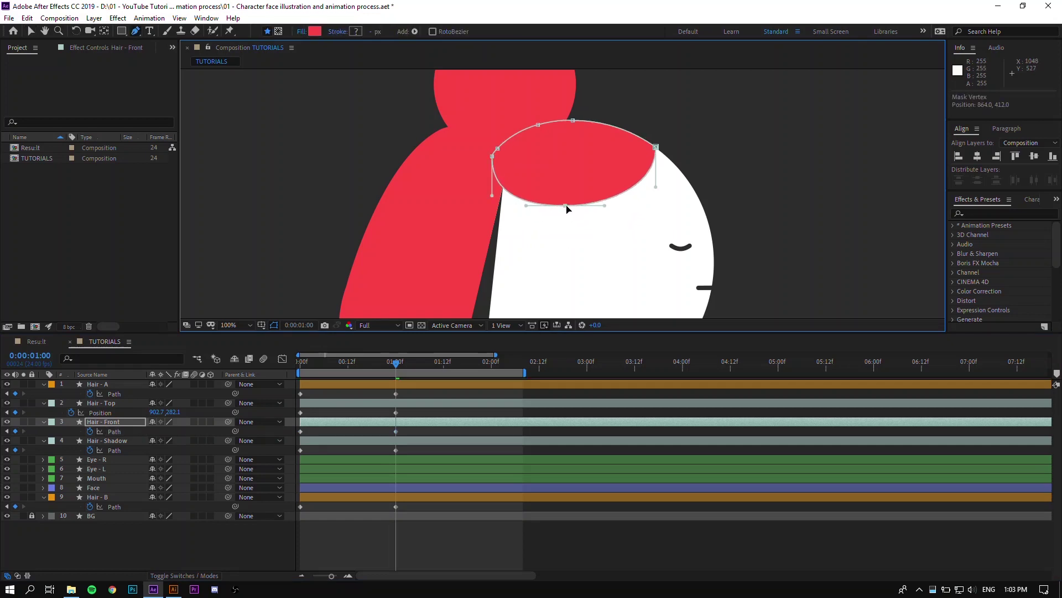
Scrub between the first frame and one second, then preview the hair animation.
drag(387, 361, 291, 366)
click(397, 364)
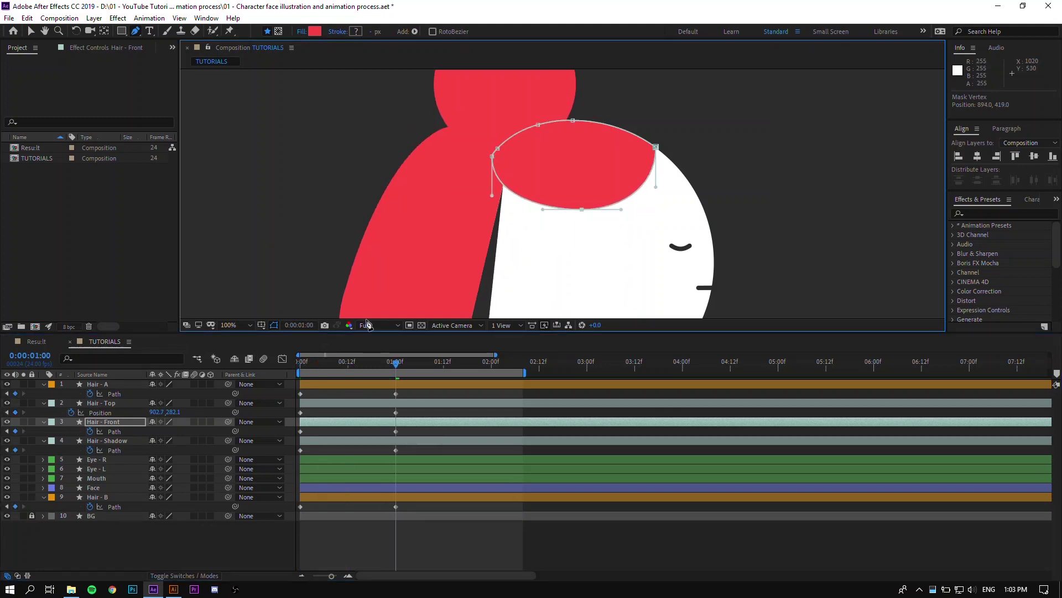
drag(395, 363, 258, 356)
key(comma)
key(comma)
key(comma)
key(space)
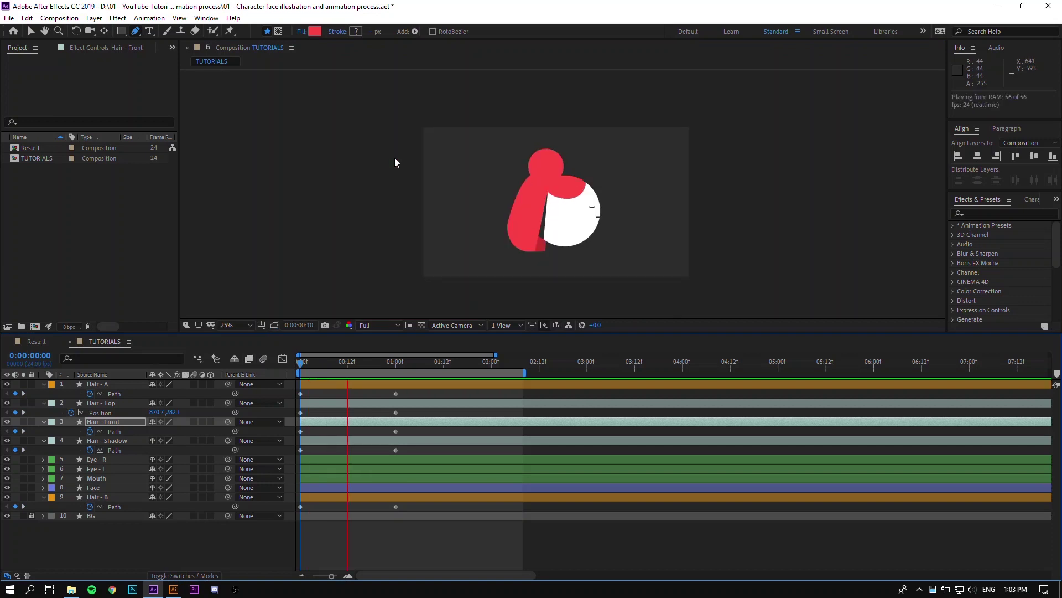
key(period)
key(period)
click(394, 363)
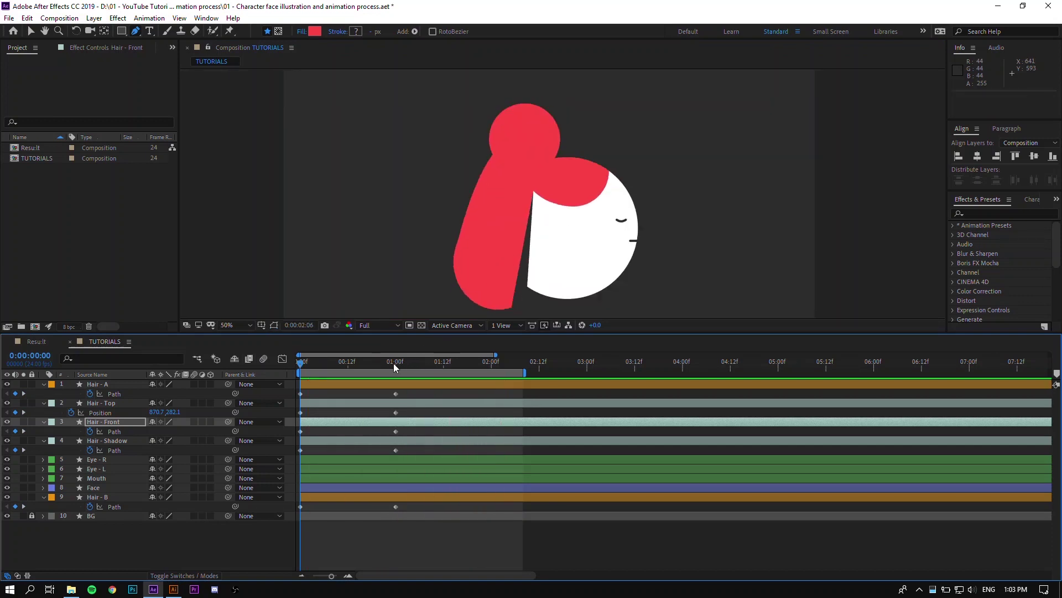
Add a Path keyframe to Eye - L at the one-second mark.
key(v)
scroll(623, 237, up, 2)
scroll(589, 208, up, 2)
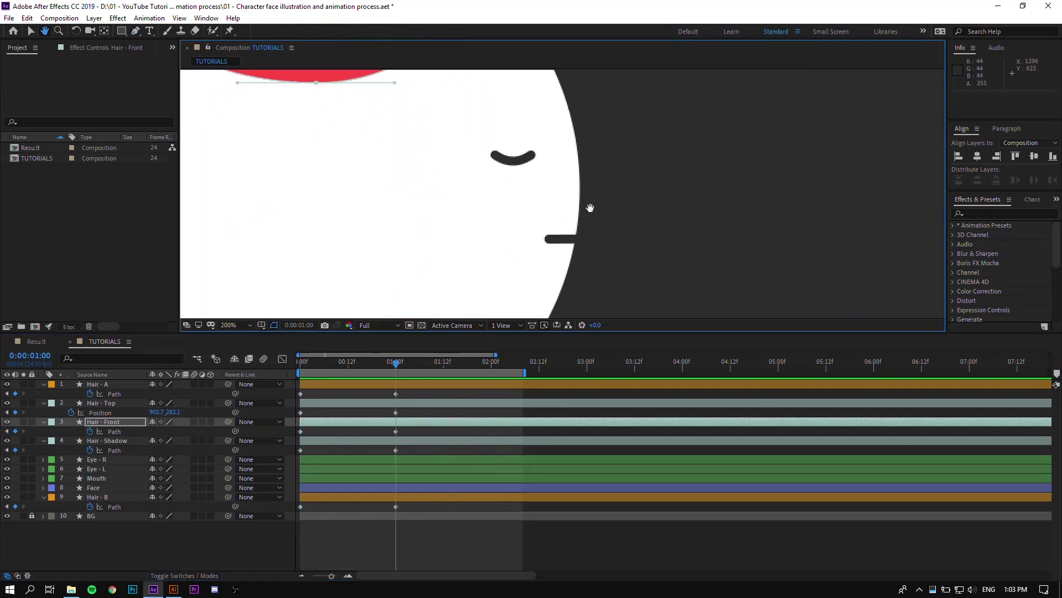
click(513, 159)
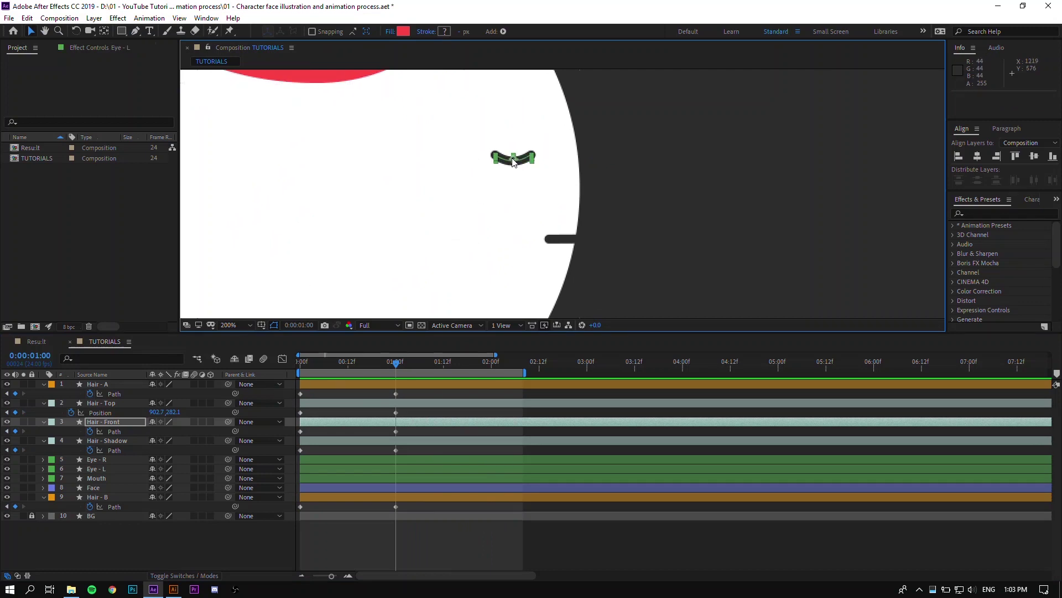
click(43, 469)
click(54, 478)
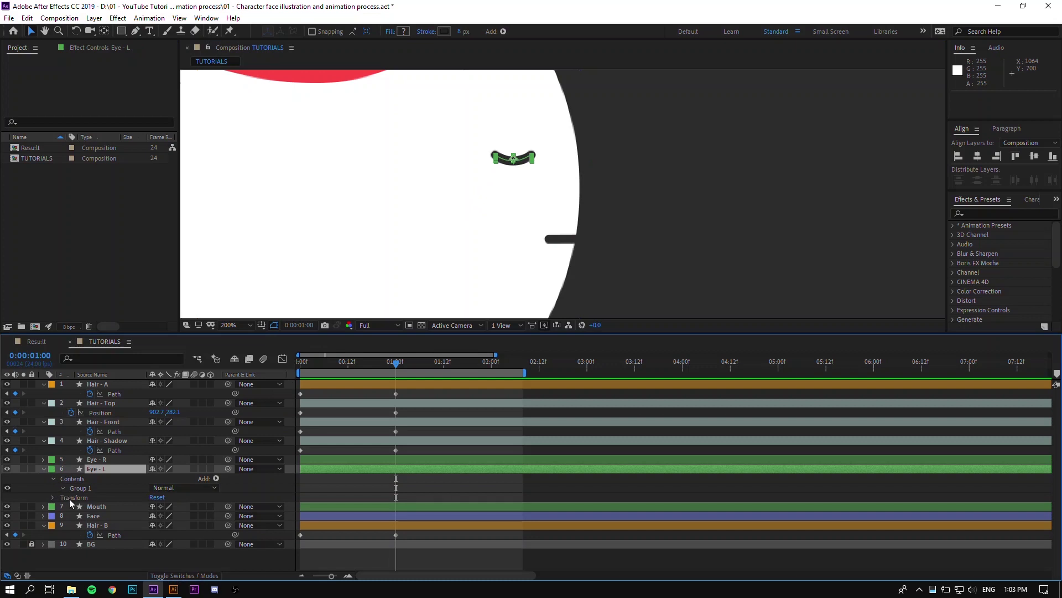
click(62, 487)
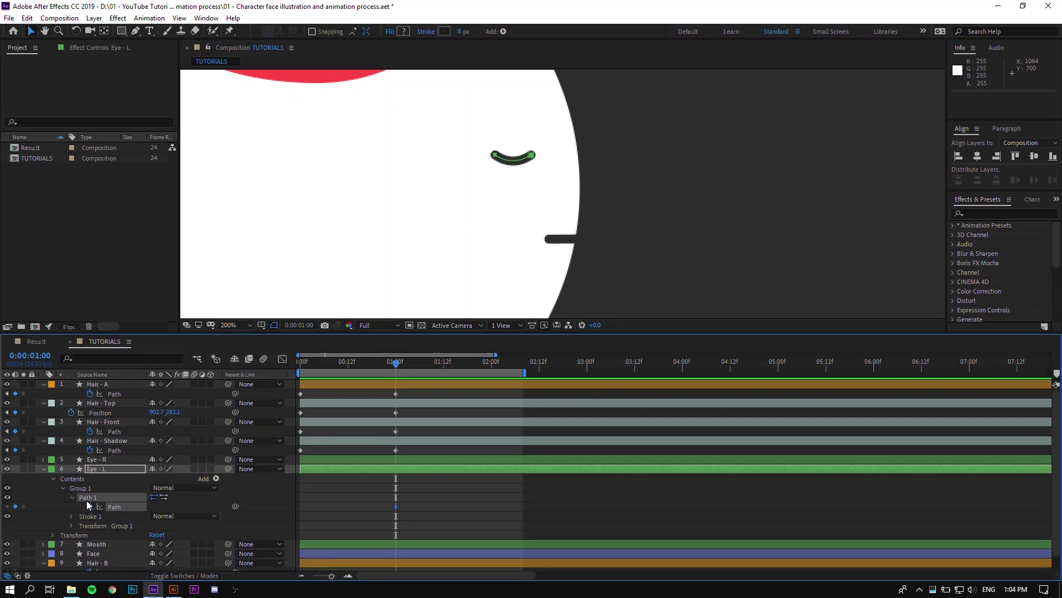
key(u)
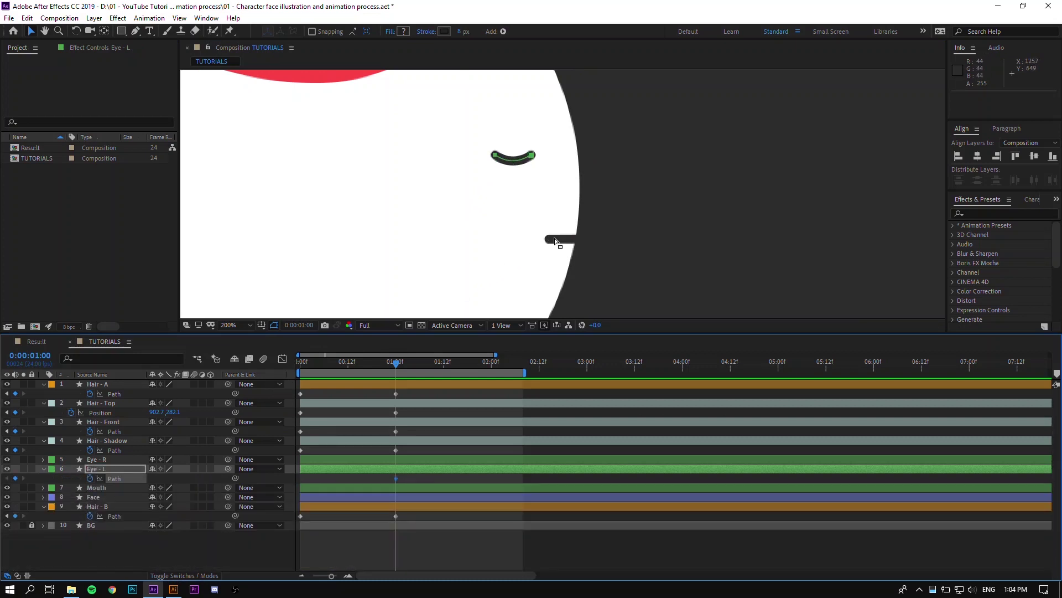
Add a Path keyframe to the Mouth's Group 1 path.
click(554, 240)
click(46, 488)
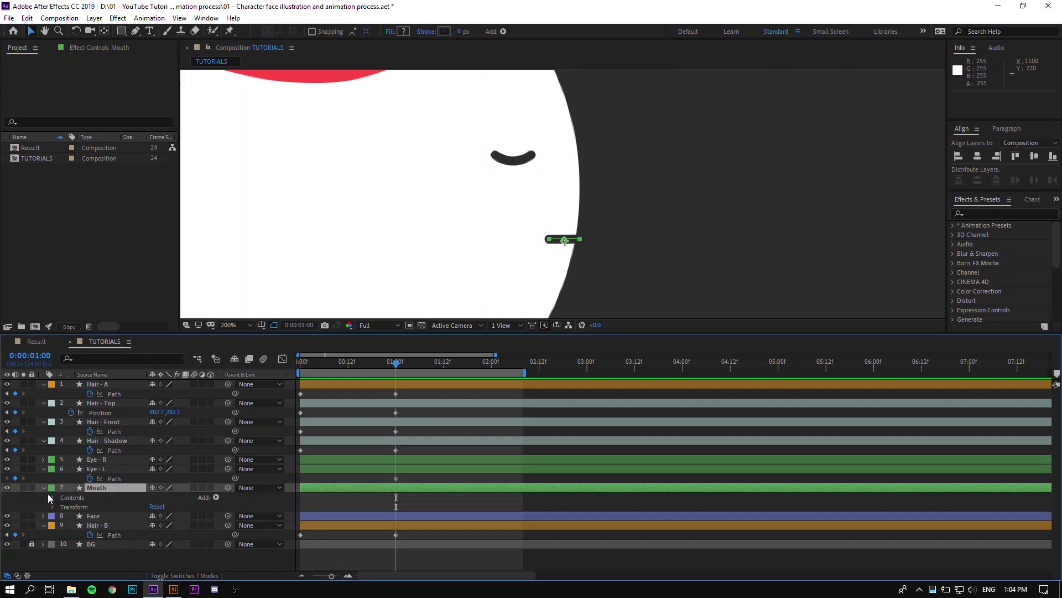
click(55, 497)
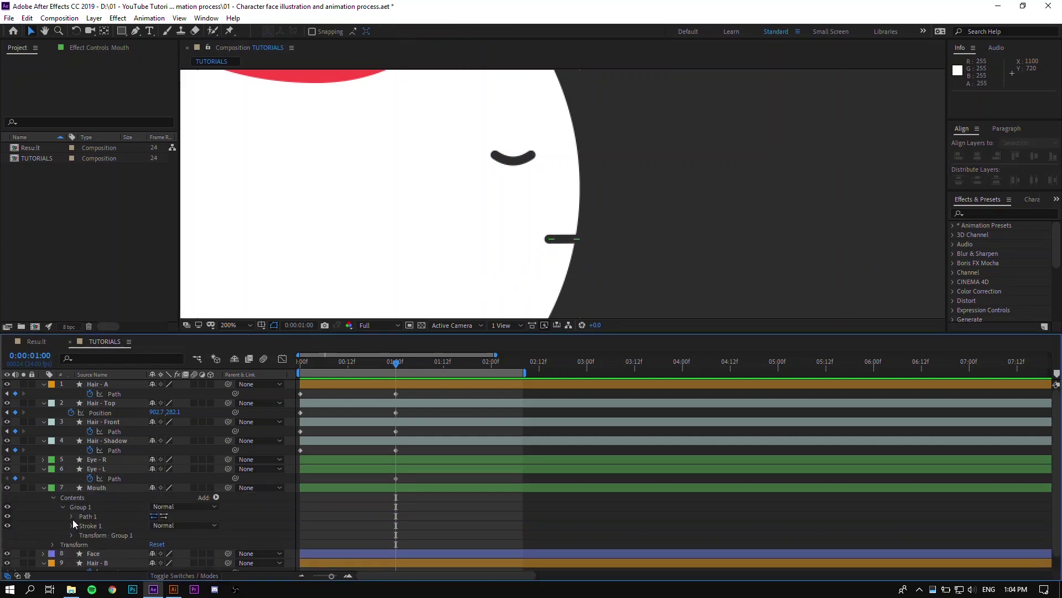
click(88, 521)
key(u)
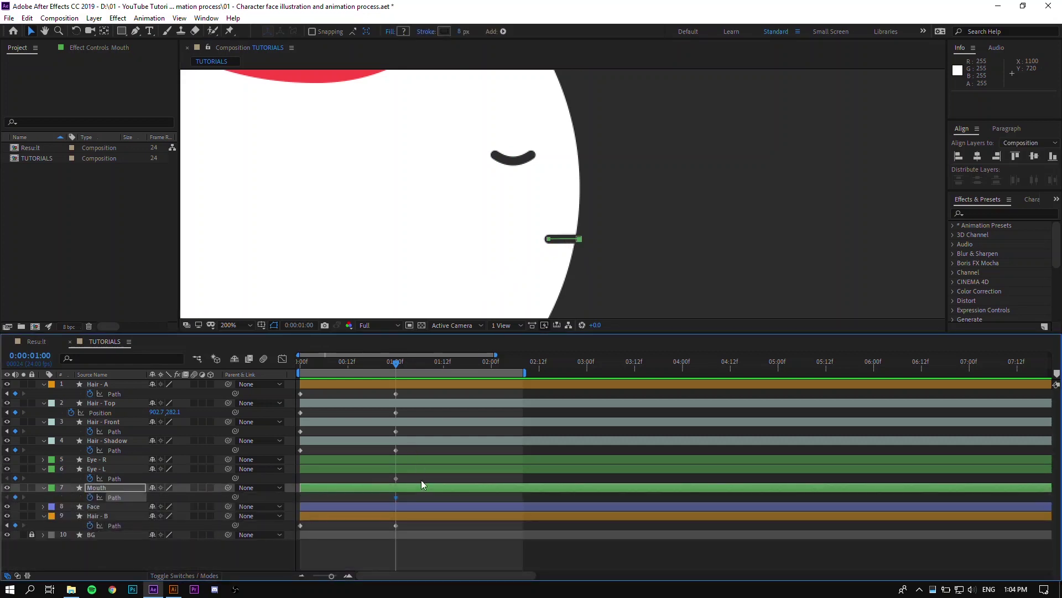
Select the eye and mouth path keyframes together and return to frame zero.
shift+click(395, 478)
drag(395, 479, 308, 486)
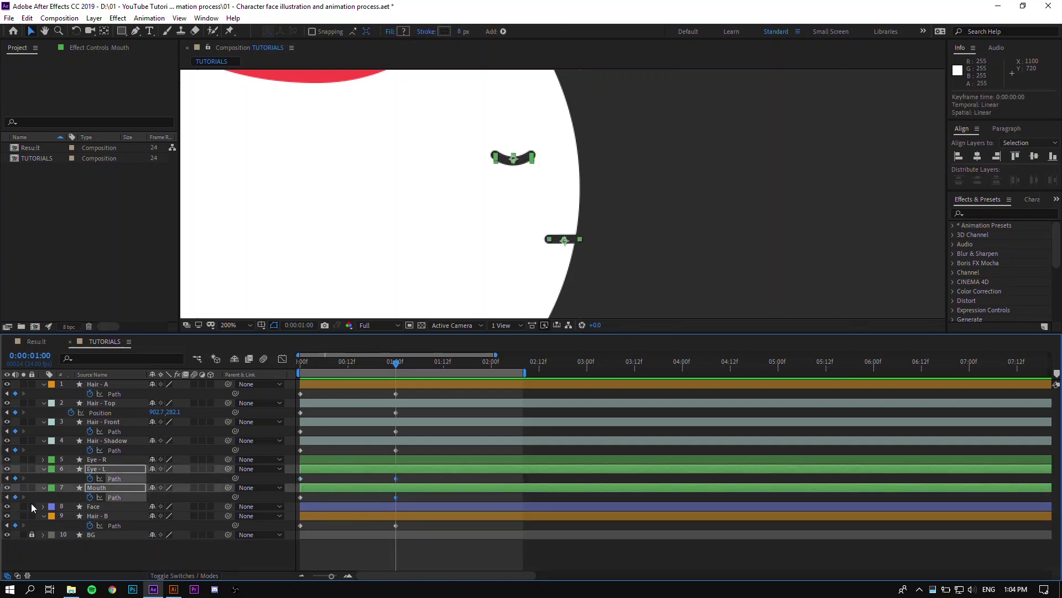
click(162, 543)
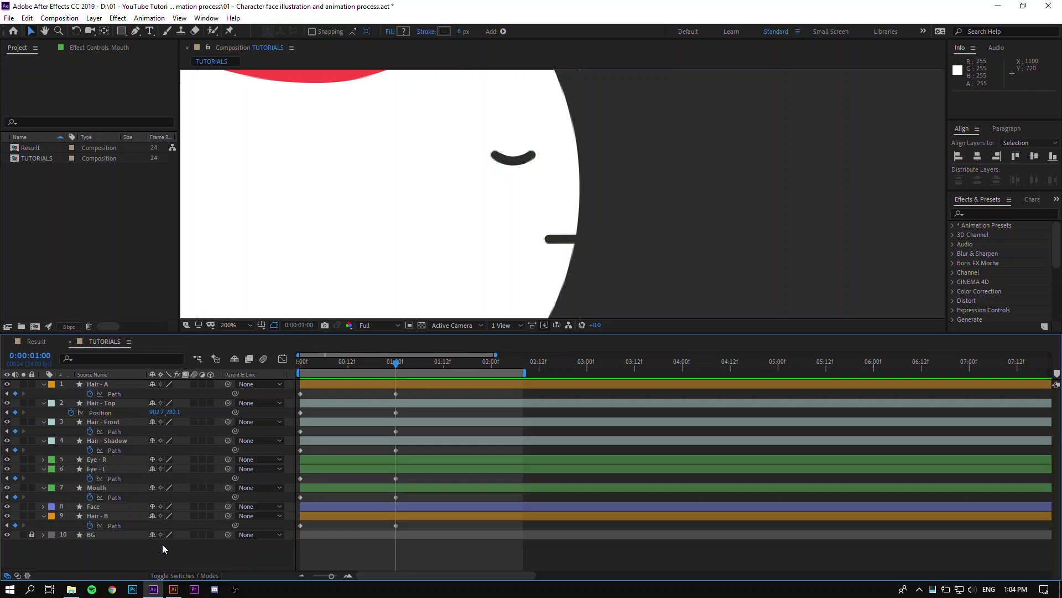
click(508, 157)
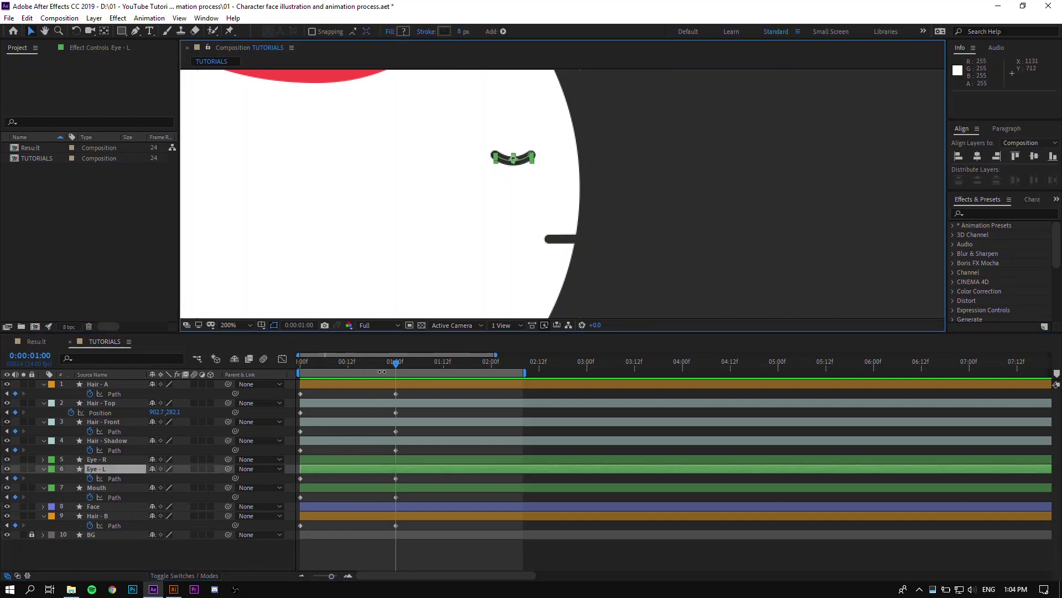
key(g)
drag(327, 358, 257, 373)
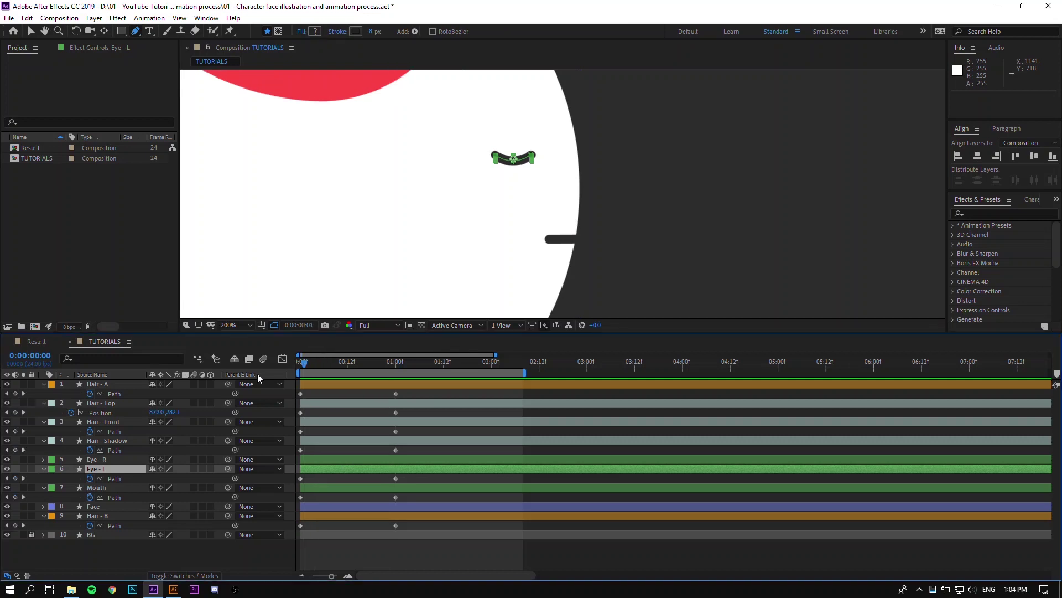
Add Position keyframes for Eye - L and Mouth at 0f and 1:00.
shift+click(102, 487)
key(p)
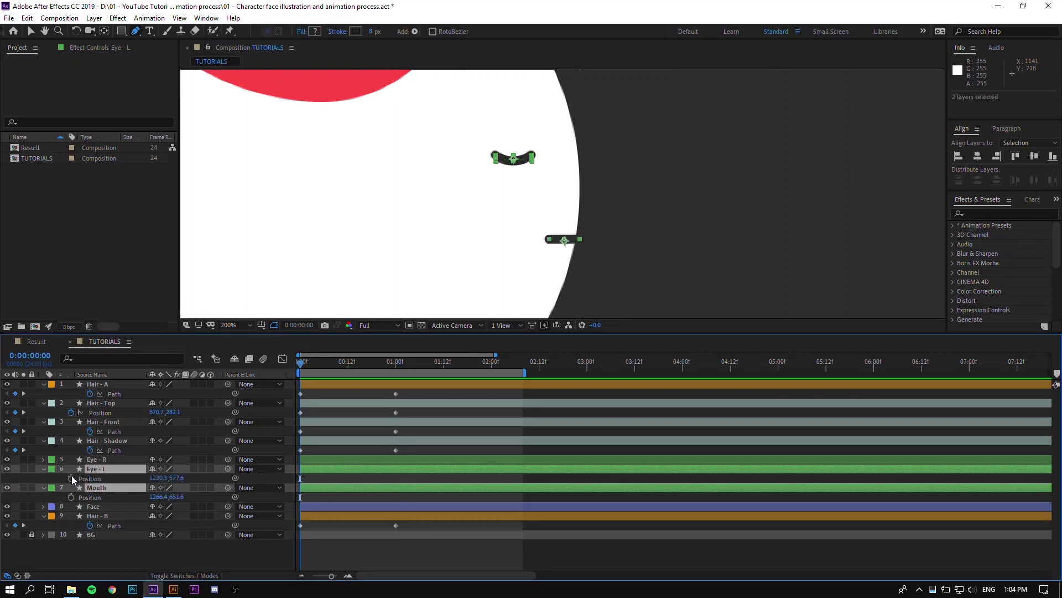
click(72, 478)
click(403, 468)
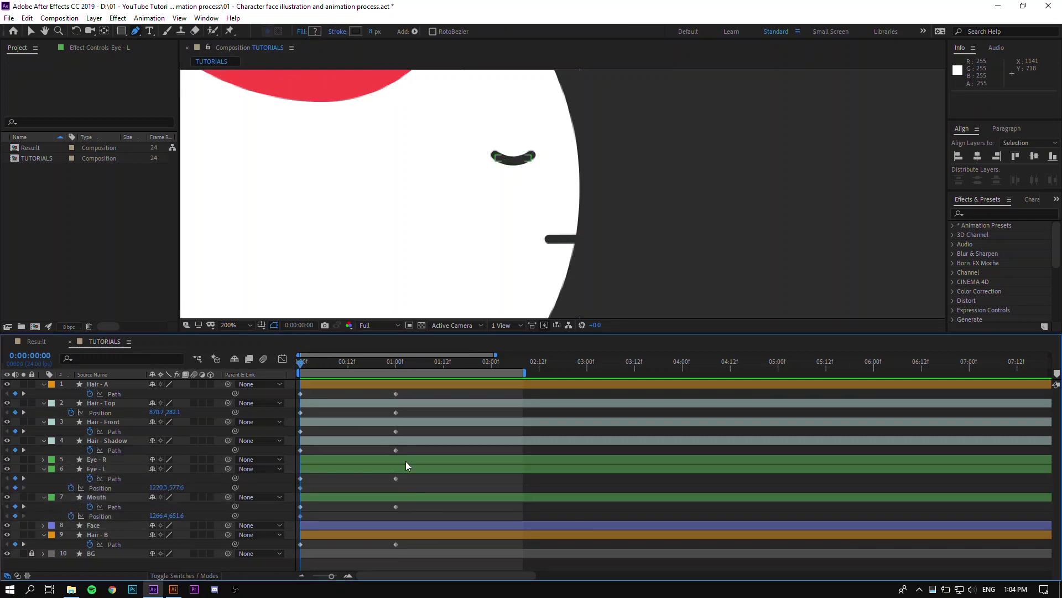
click(396, 363)
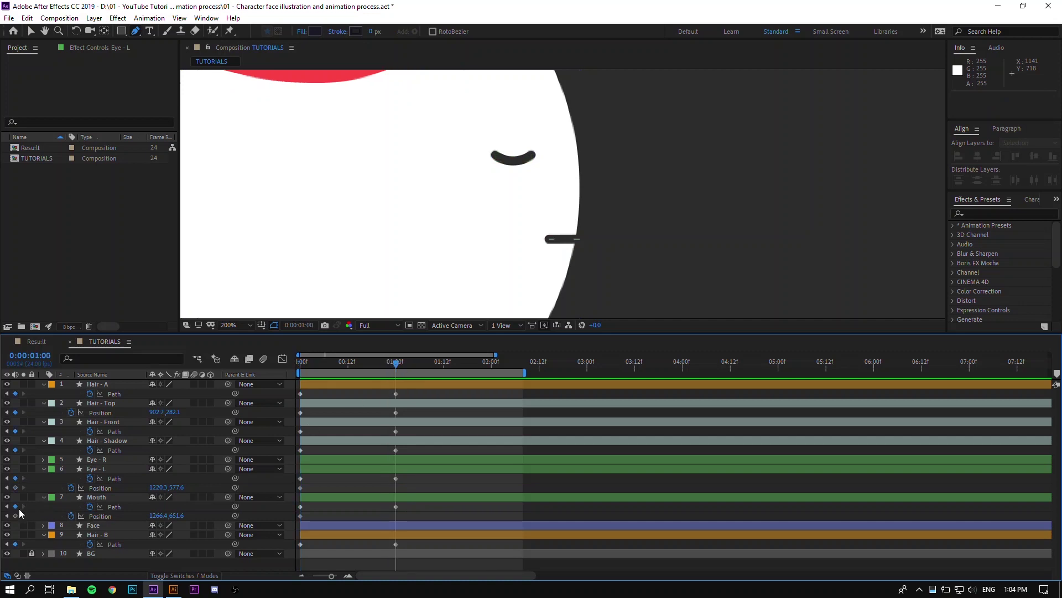
click(14, 515)
click(15, 488)
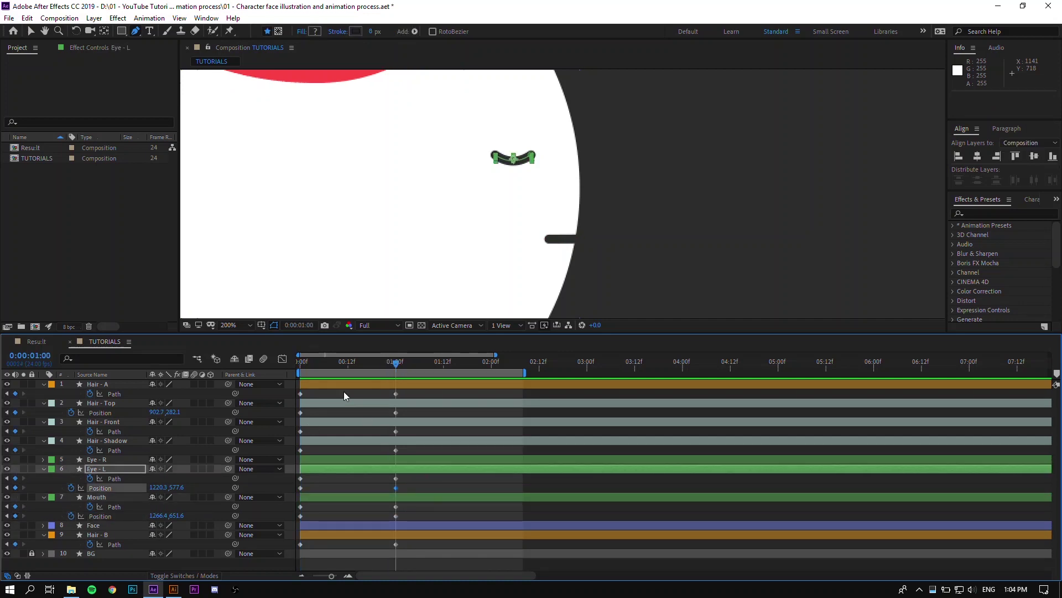
Move the eye and mouth left together at the one-second pose.
key(v)
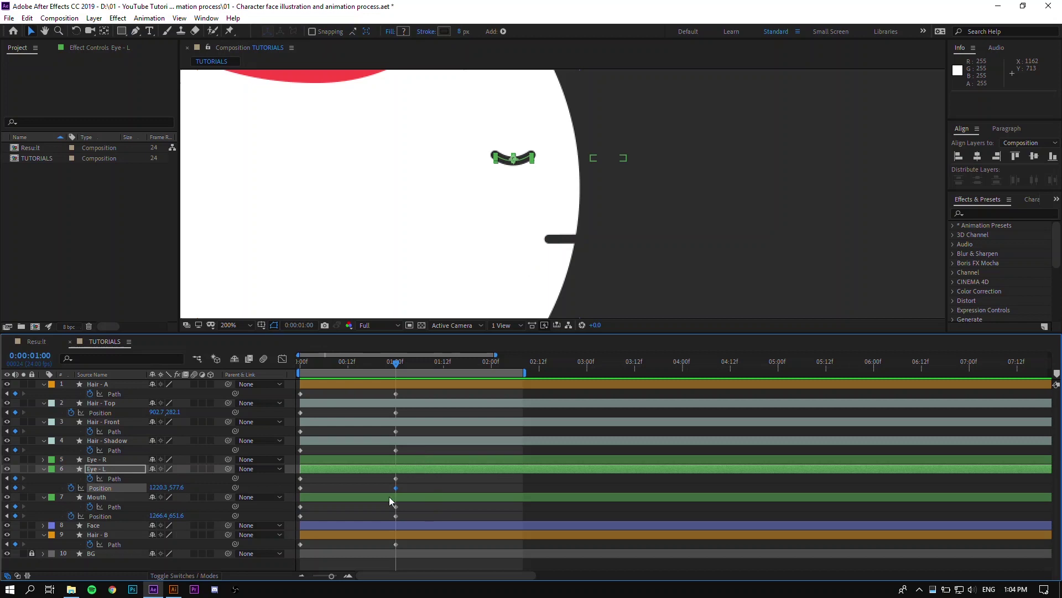
click(395, 488)
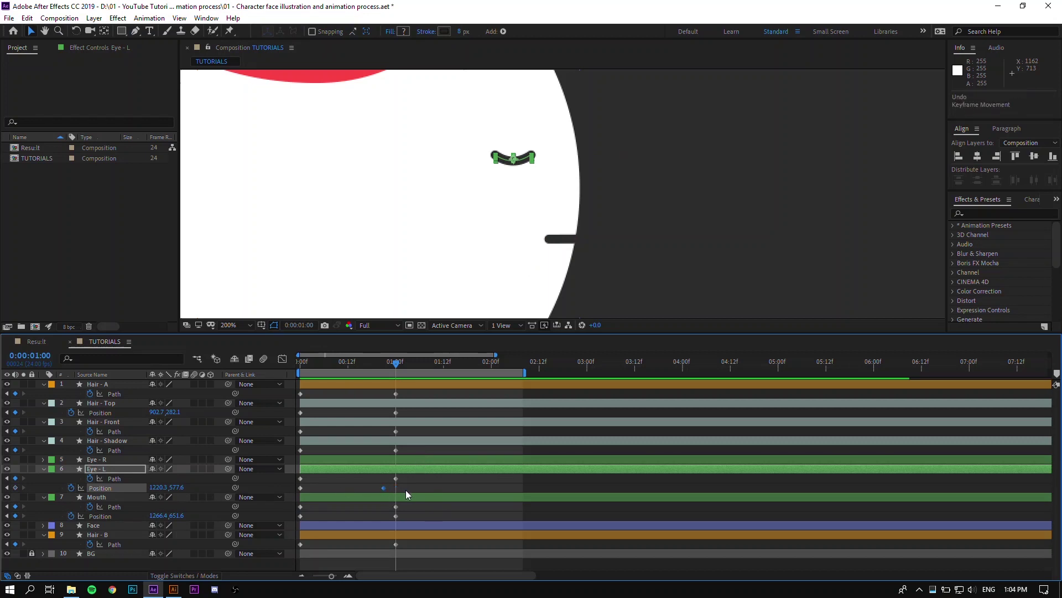
drag(404, 518, 387, 521)
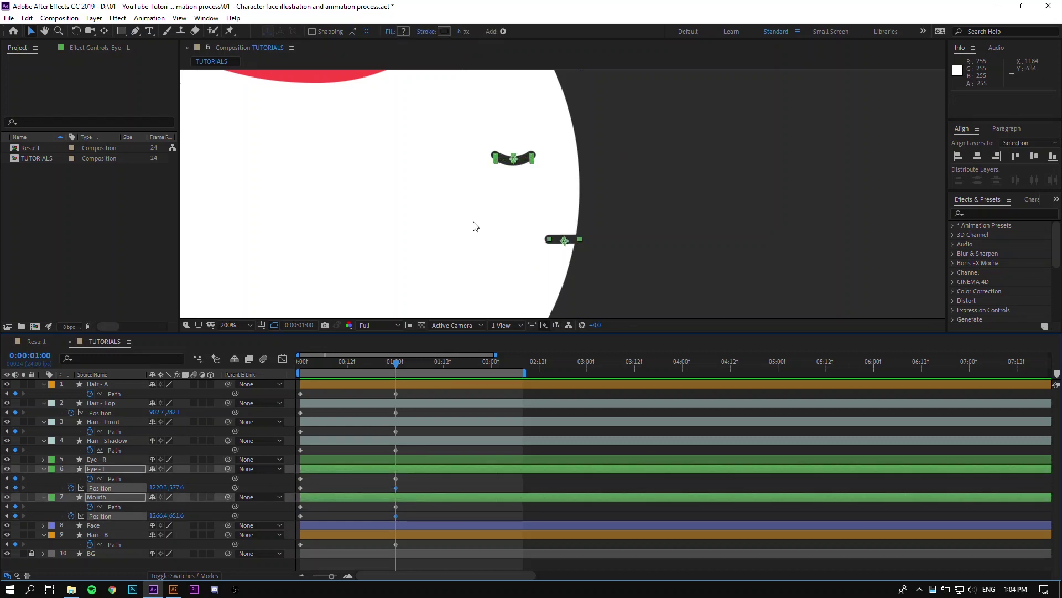
key(comma)
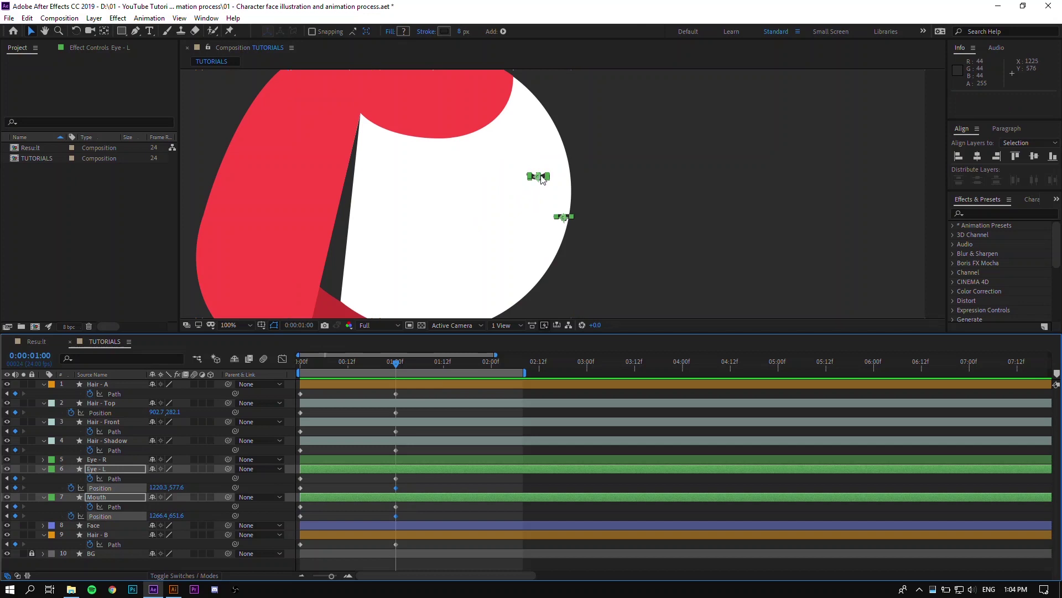
drag(539, 179, 482, 183)
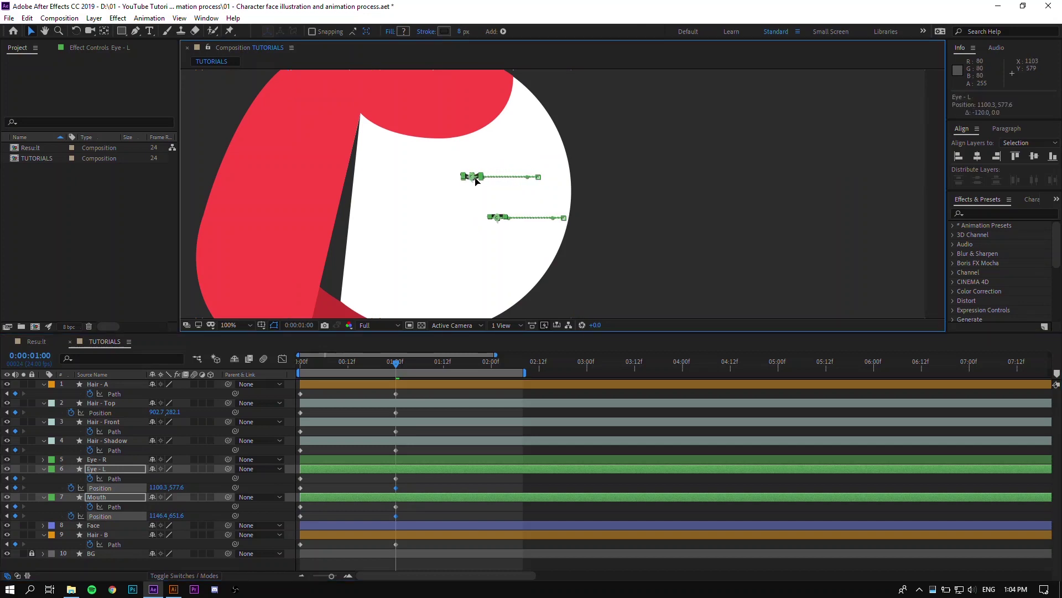
drag(481, 182, 478, 182)
click(290, 482)
key(period)
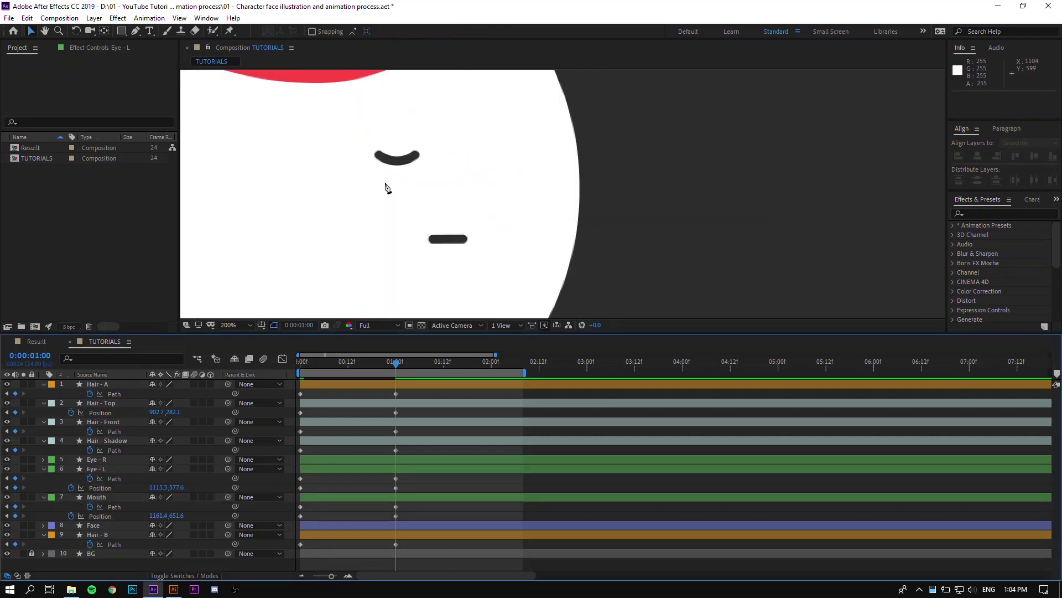
Bend Eye - L's one-second path vertices upward into a closed, arched eye.
key(g)
click(398, 469)
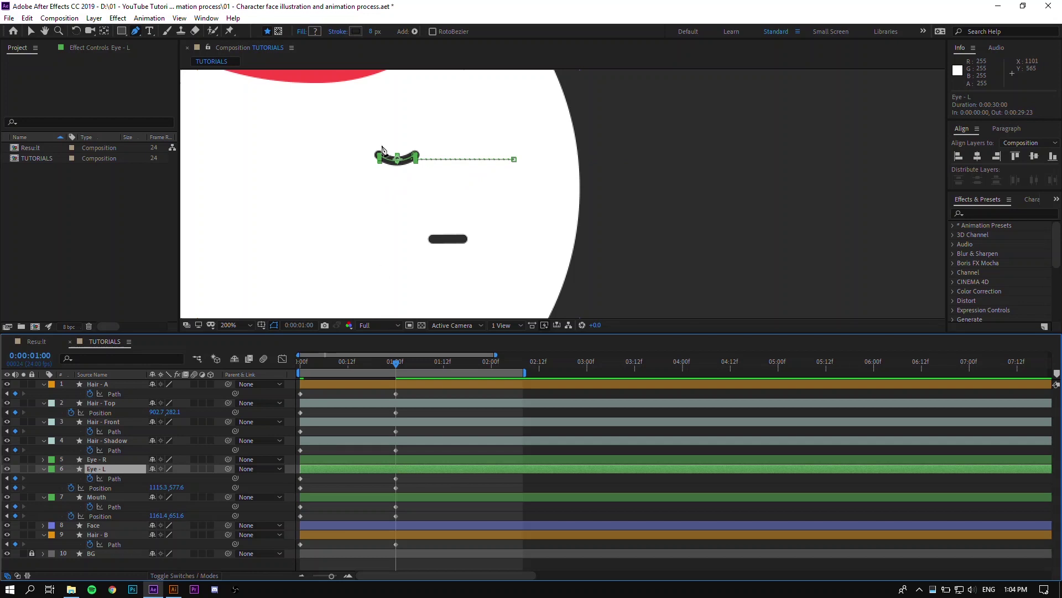
click(406, 162)
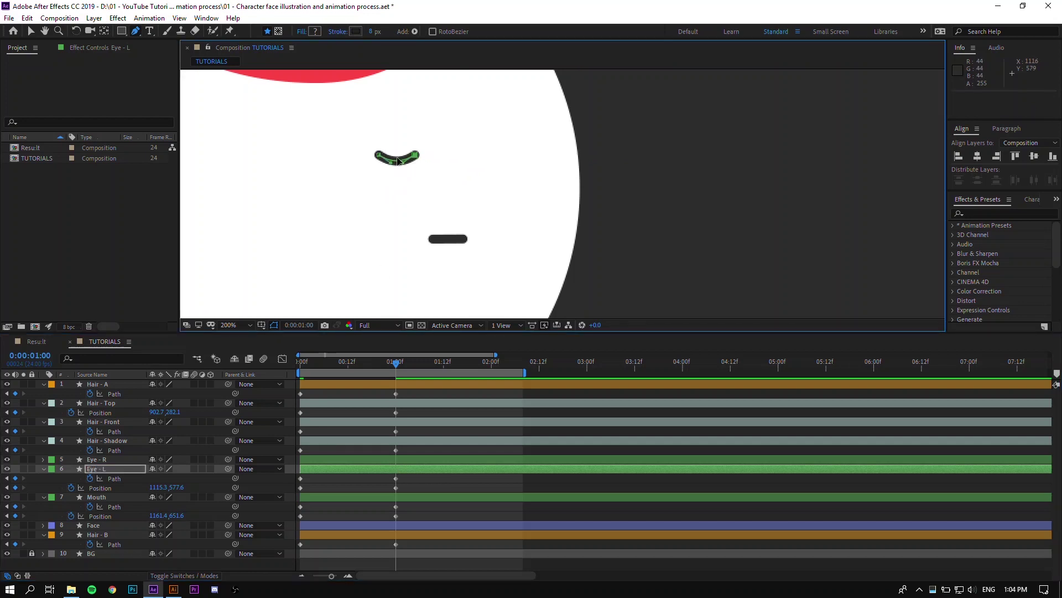
drag(398, 153, 399, 165)
drag(403, 156, 403, 147)
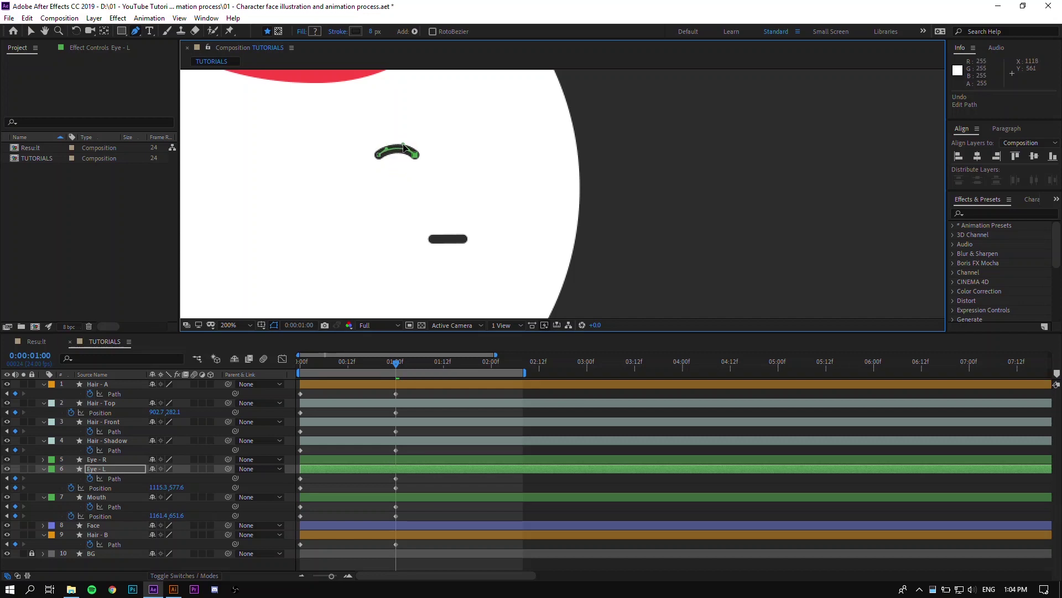
key(v)
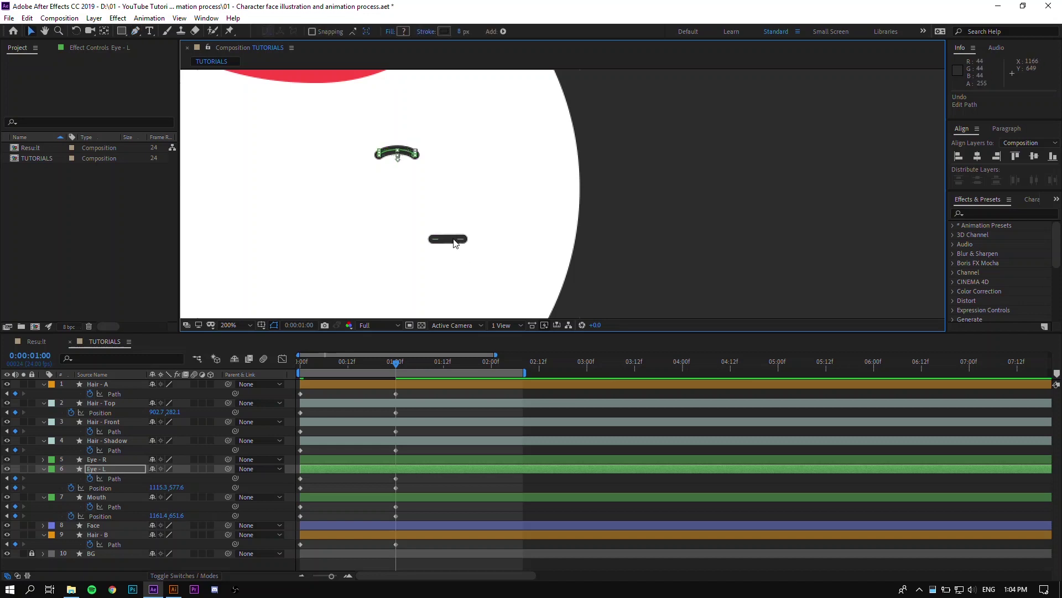
click(454, 240)
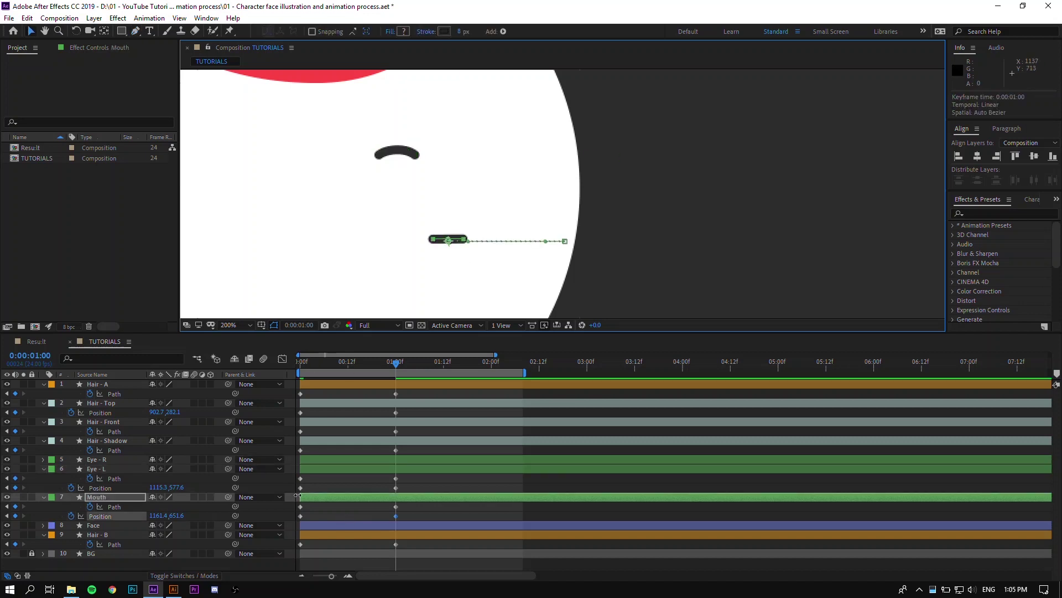
Drag Bezier handles from the Mouth path's right vertex to curve it into a smile.
click(120, 508)
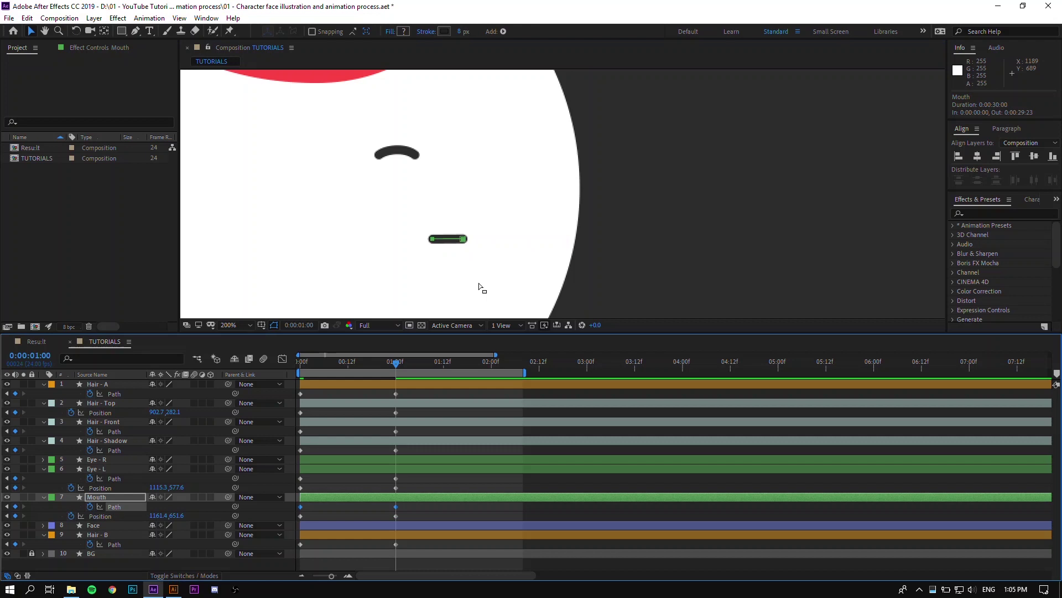
key(g)
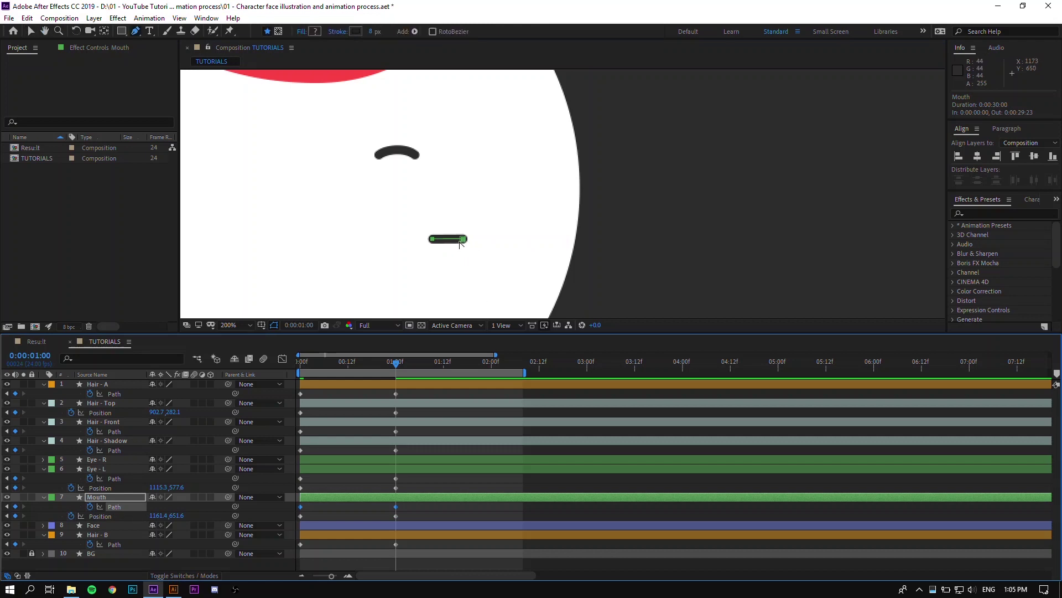
drag(461, 242, 450, 257)
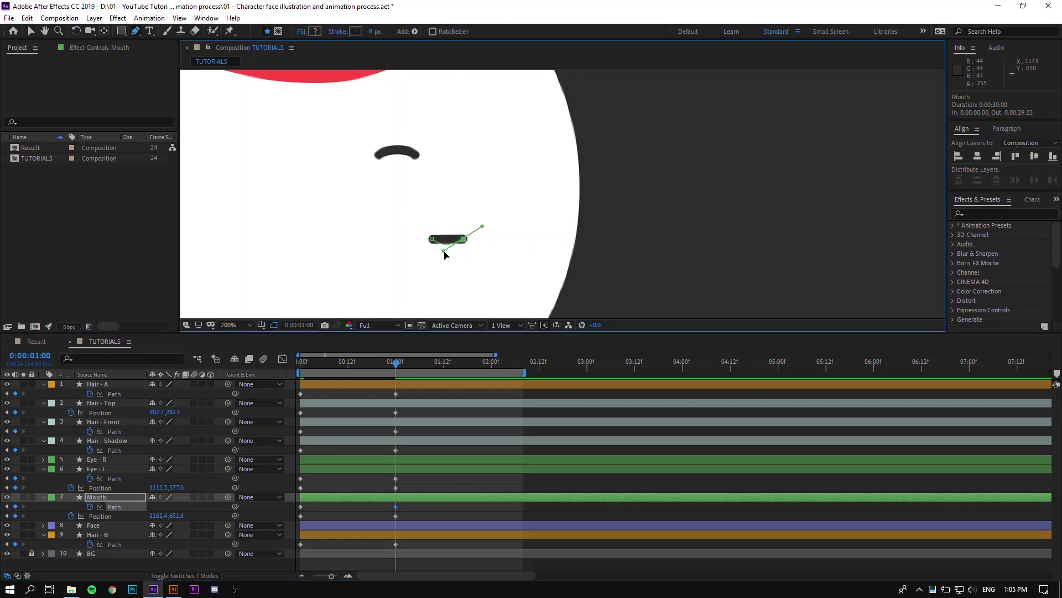
drag(445, 255, 445, 252)
key(v)
key(ctrl+shift+a)
key(comma)
key(comma)
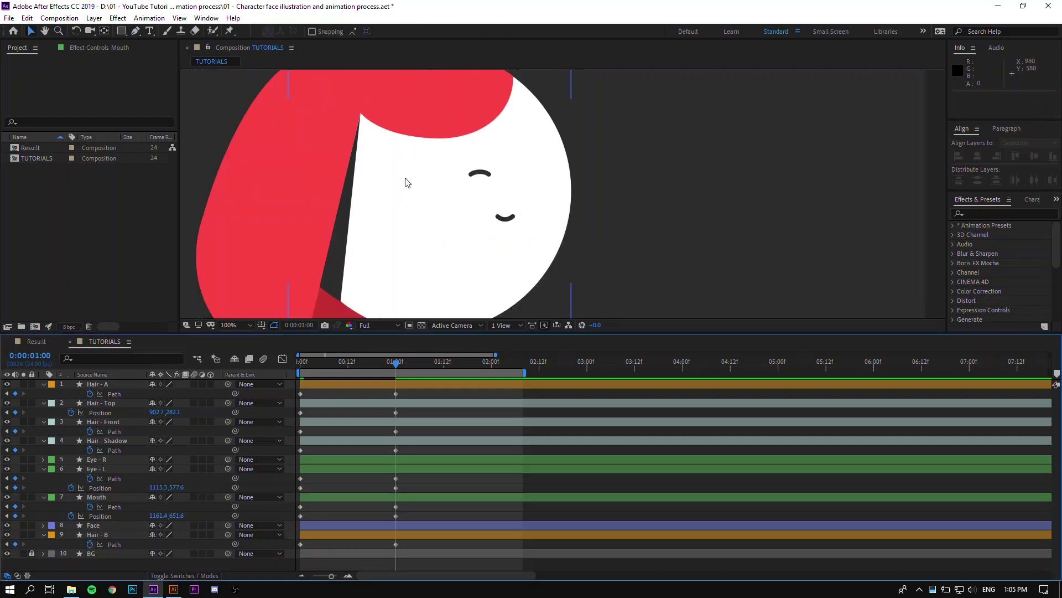
click(480, 175)
Delete the Eye - R layer.
click(115, 467)
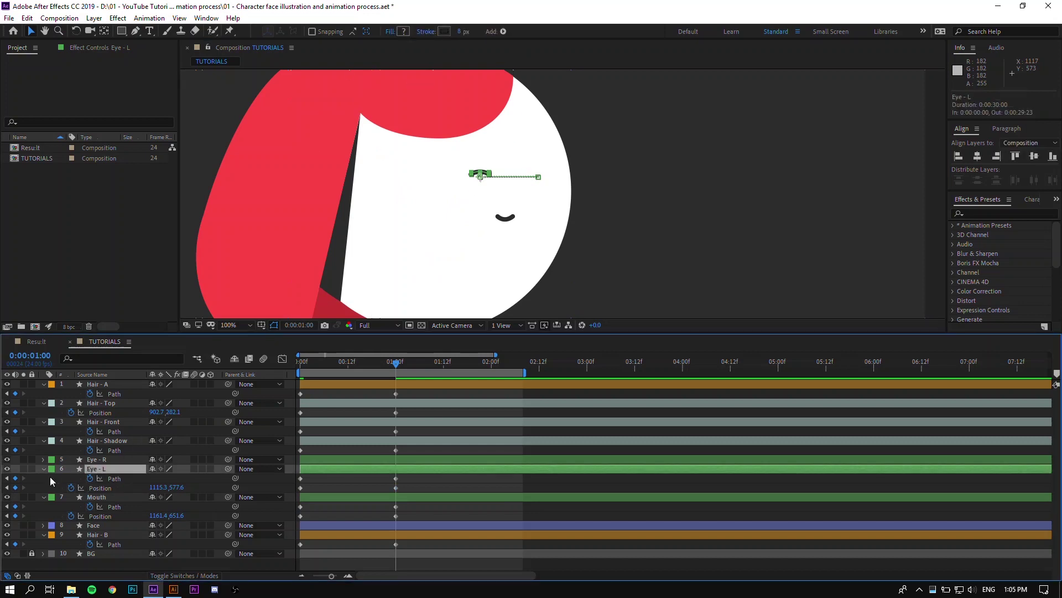
click(96, 459)
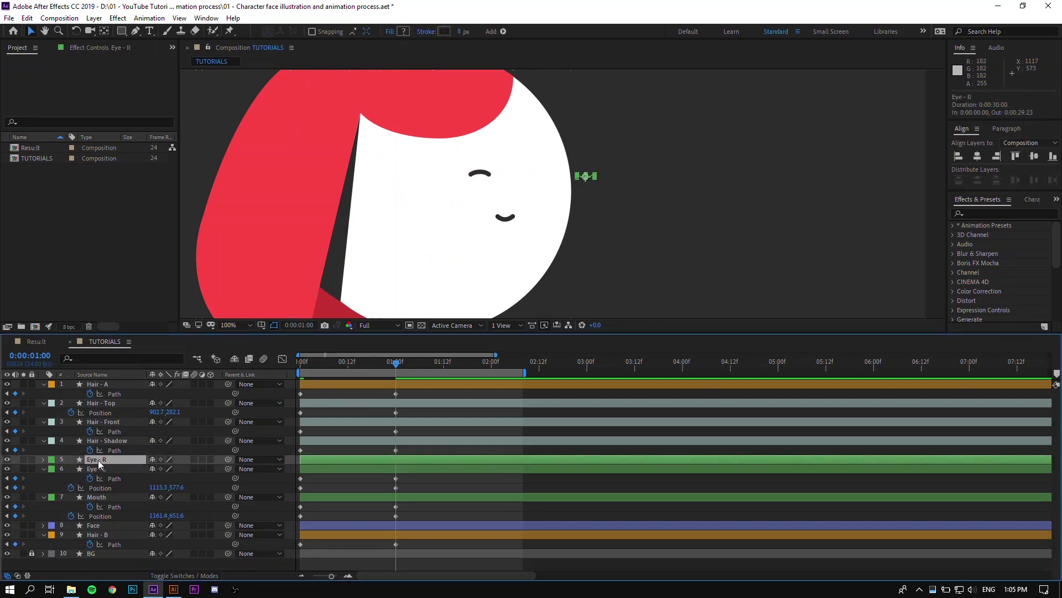
key(Delete)
Duplicate Eye - L as Eye - L 2 and shift it right as the second eye.
click(99, 458)
key(ctrl+d)
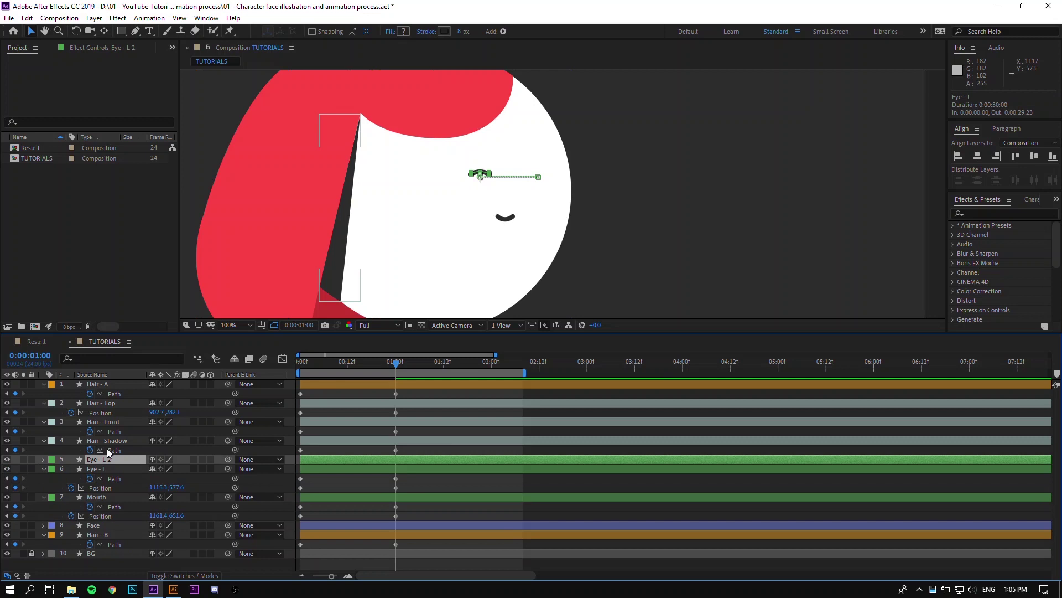
key(u)
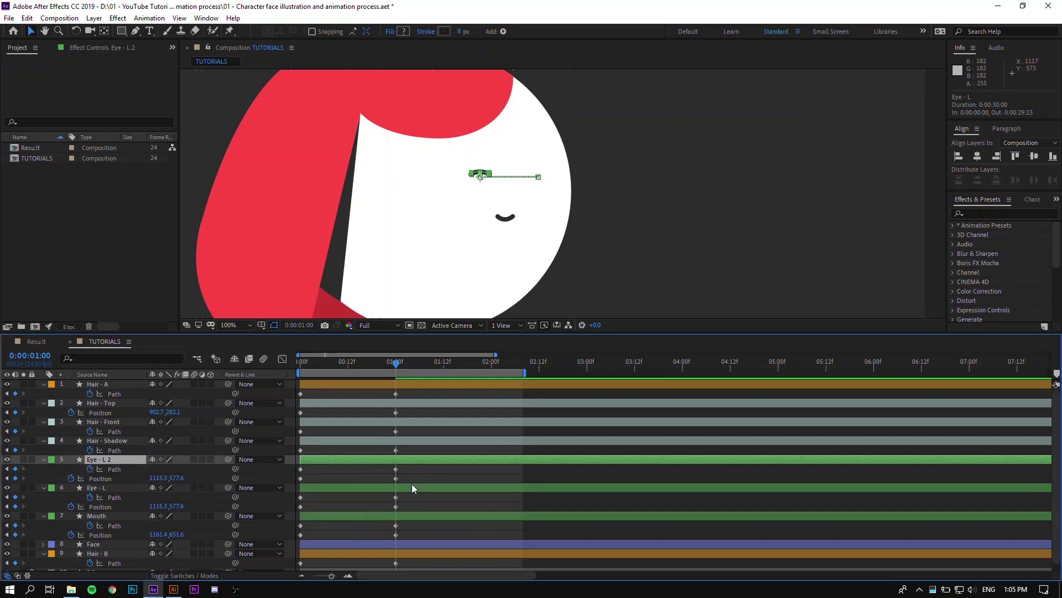
drag(405, 476, 271, 493)
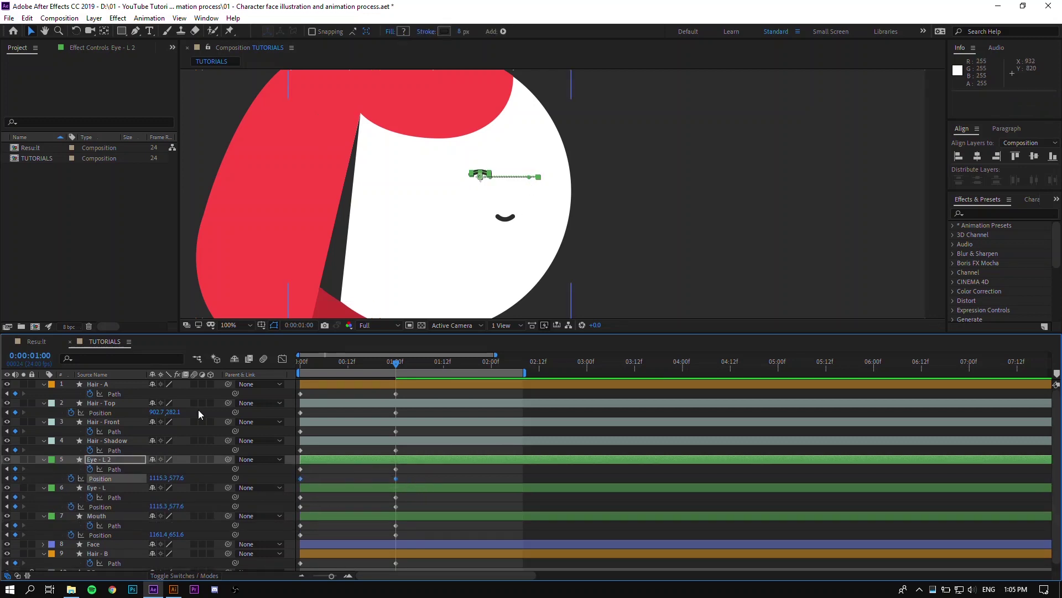
drag(490, 177, 525, 180)
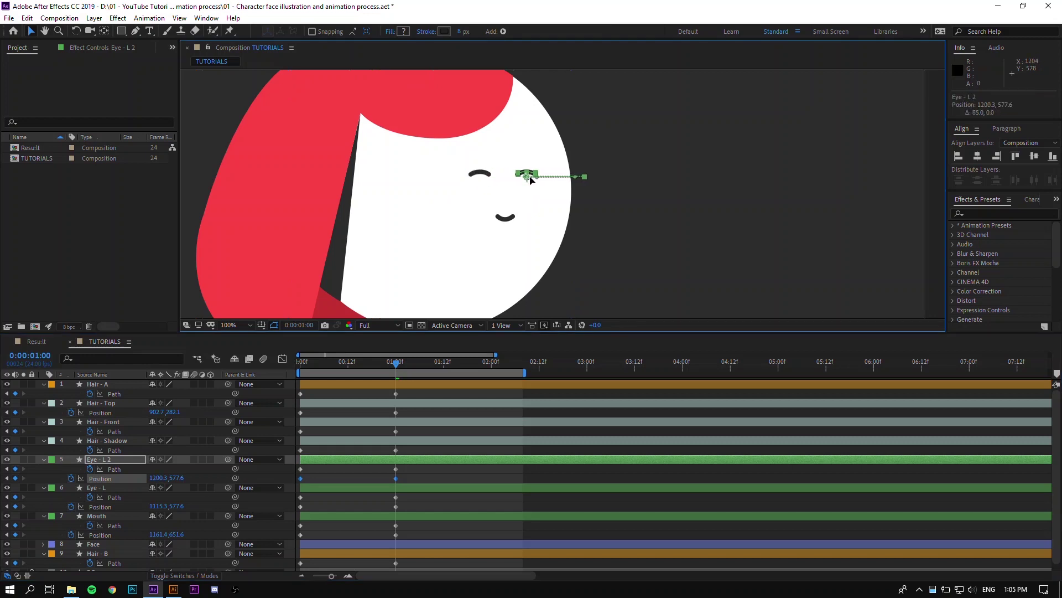
key(F2)
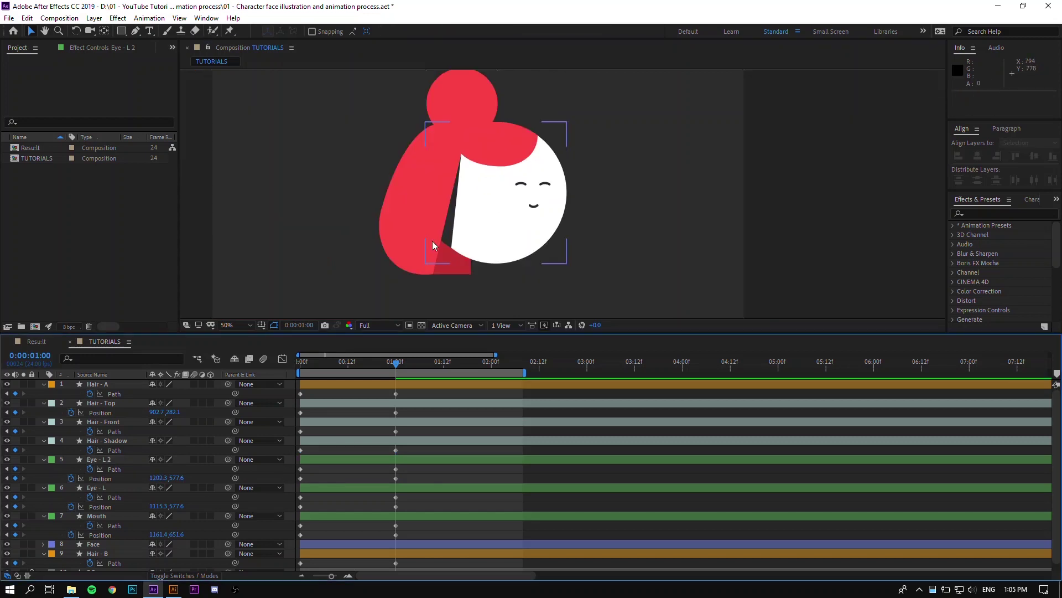
click(237, 324)
click(248, 552)
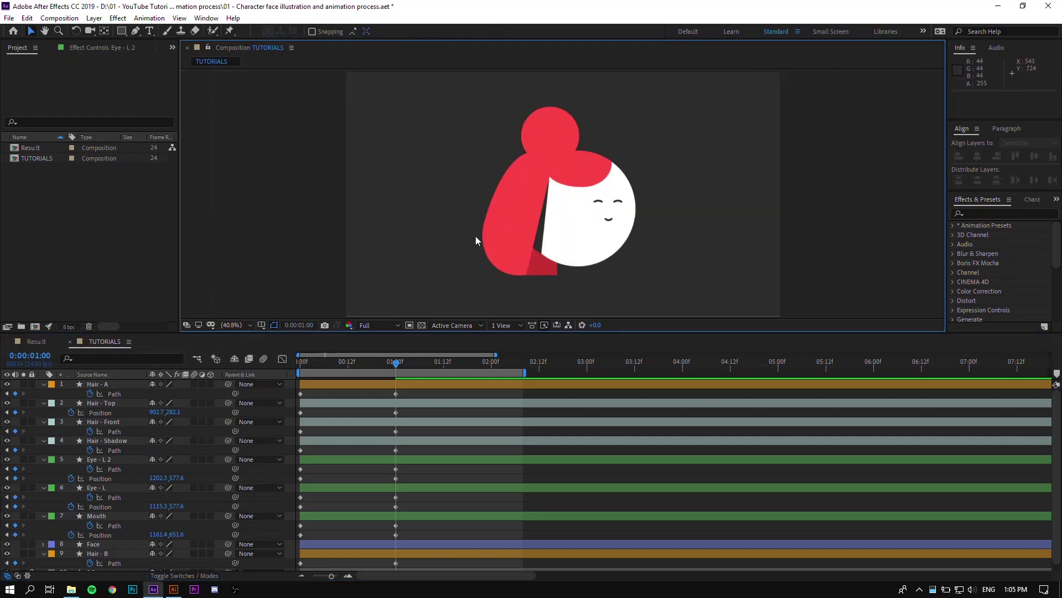
drag(394, 363, 301, 363)
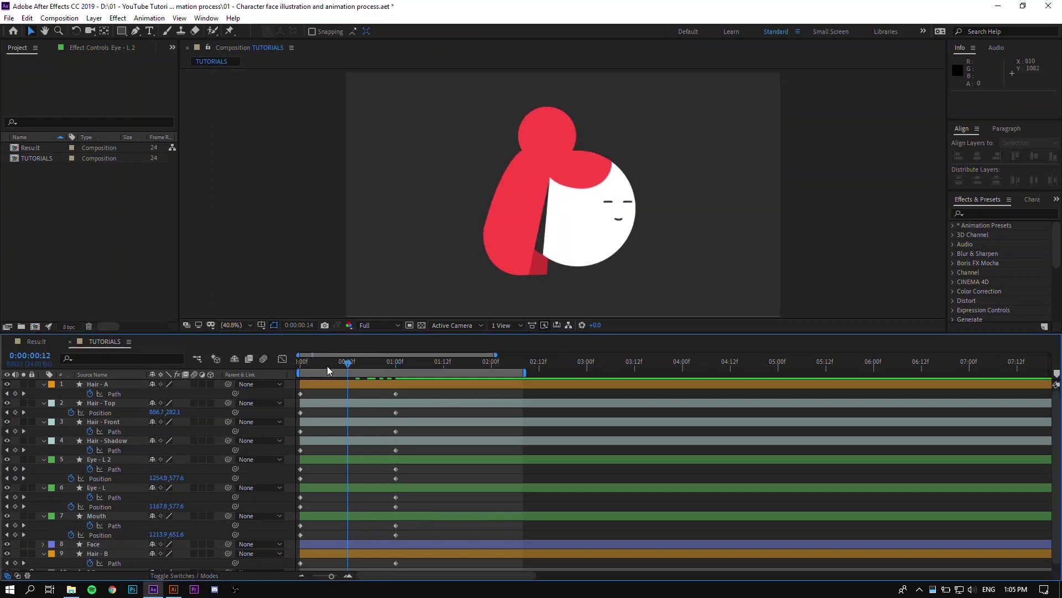
key(space)
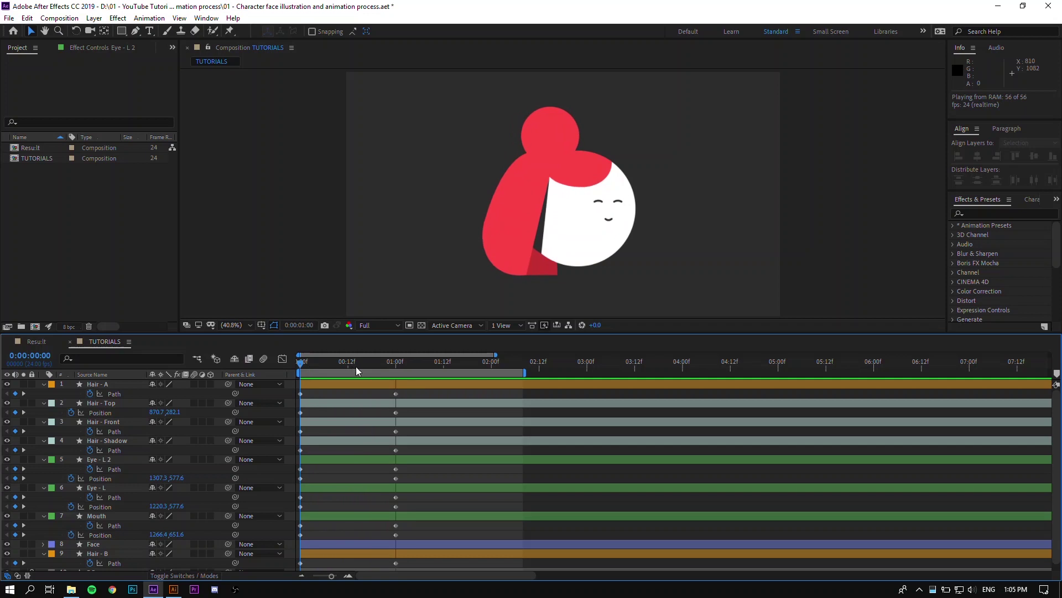
click(397, 366)
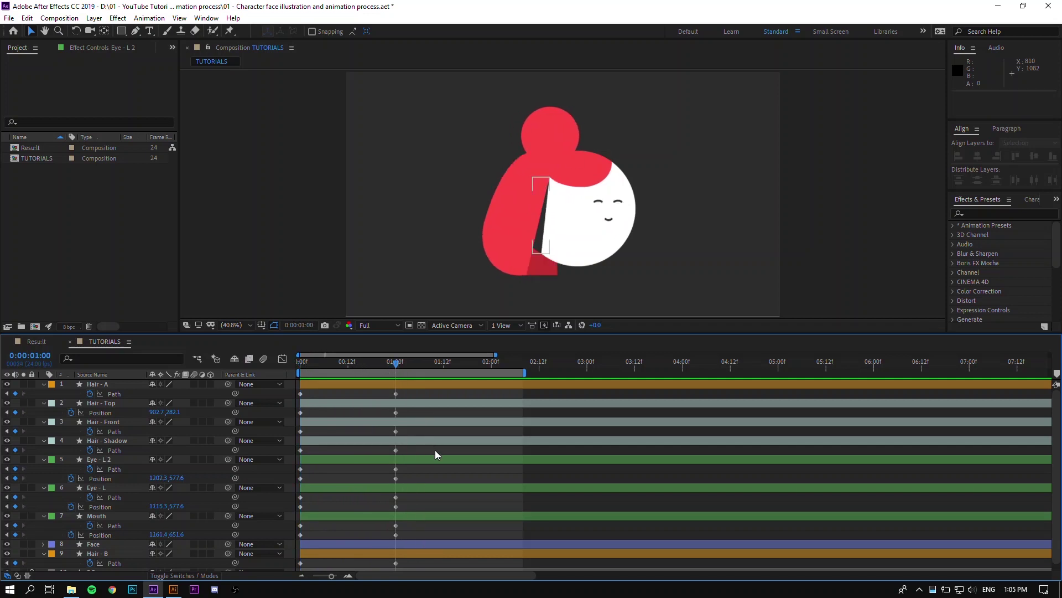
key(u)
key(u)
mouse_move(410, 396)
mouse_down()
mouse_move(291, 552)
mouse_move(338, 512)
mouse_up()
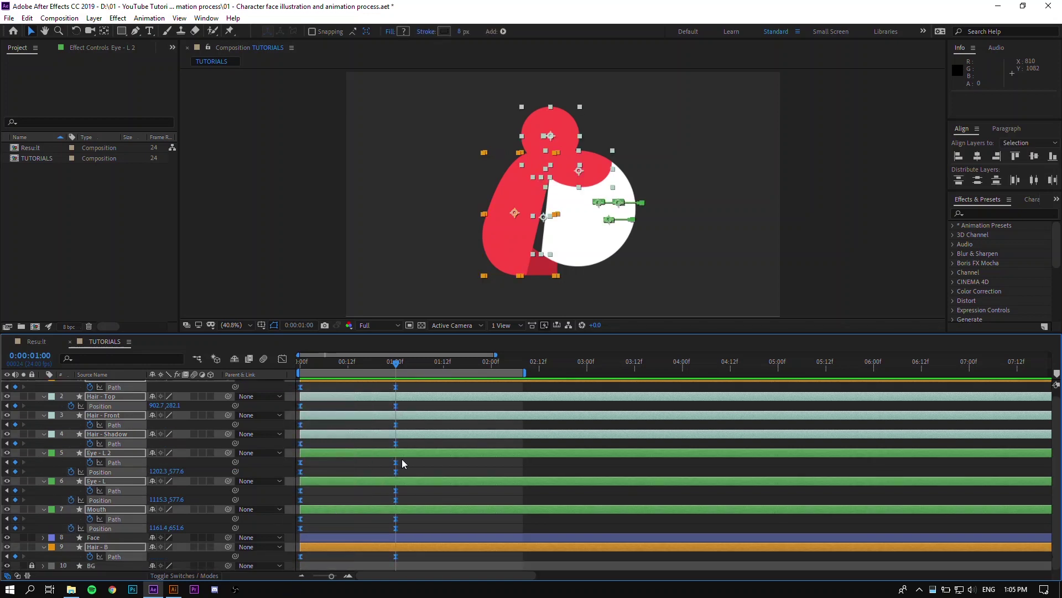
Apply Easy Ease to the face keyframes and stretch their influence to about 60%.
right_click(301, 495)
mouse_move(348, 483)
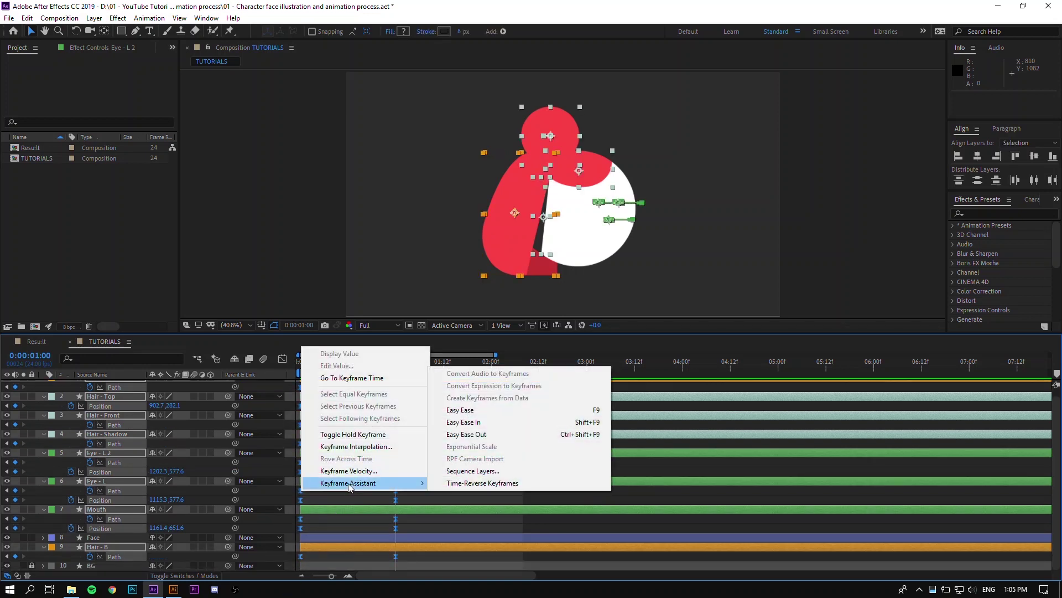
click(461, 410)
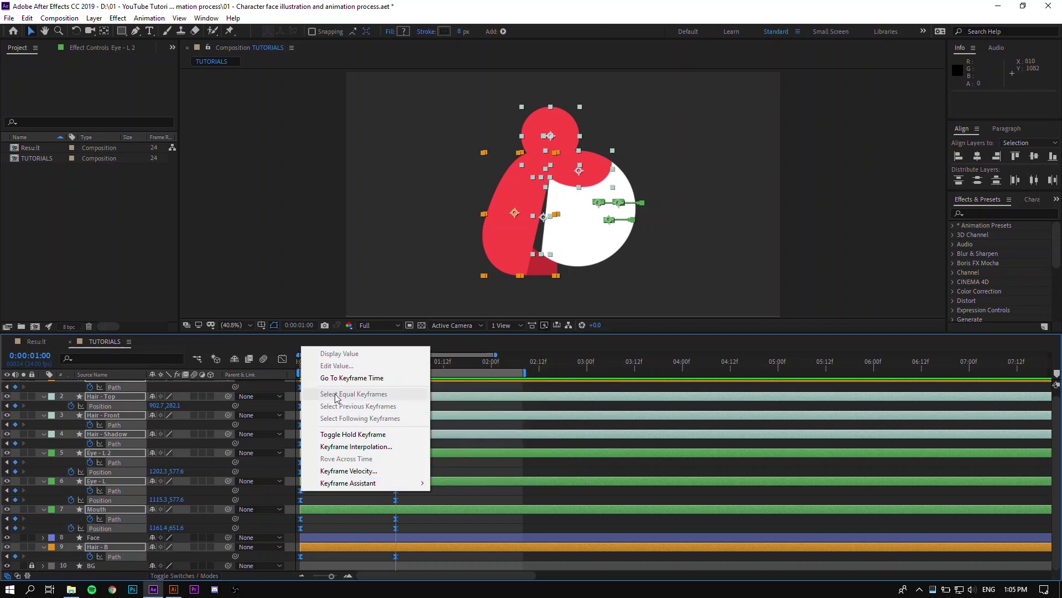
click(281, 359)
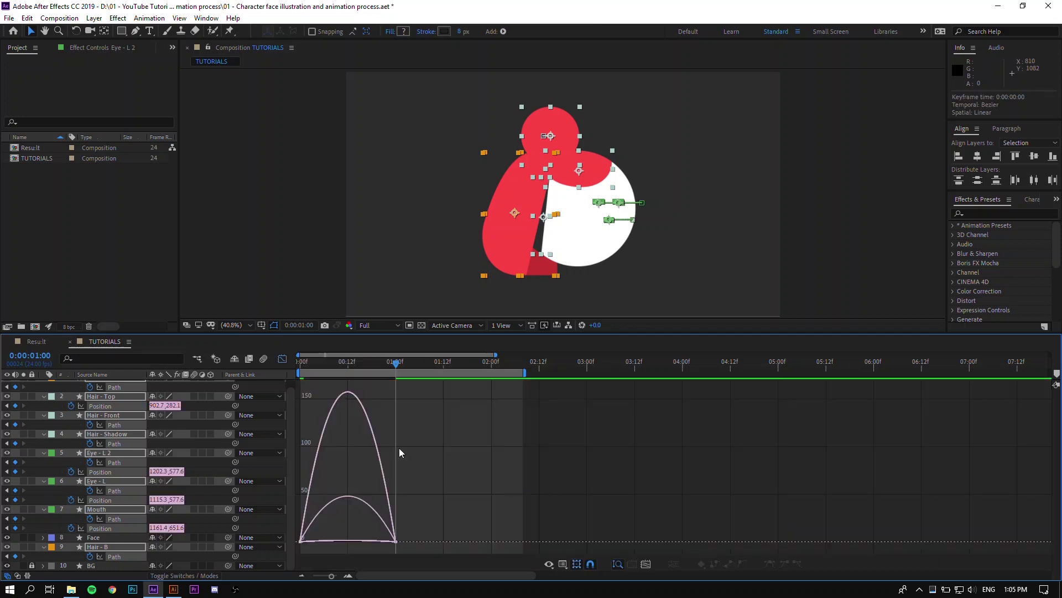
click(395, 544)
drag(378, 538, 368, 542)
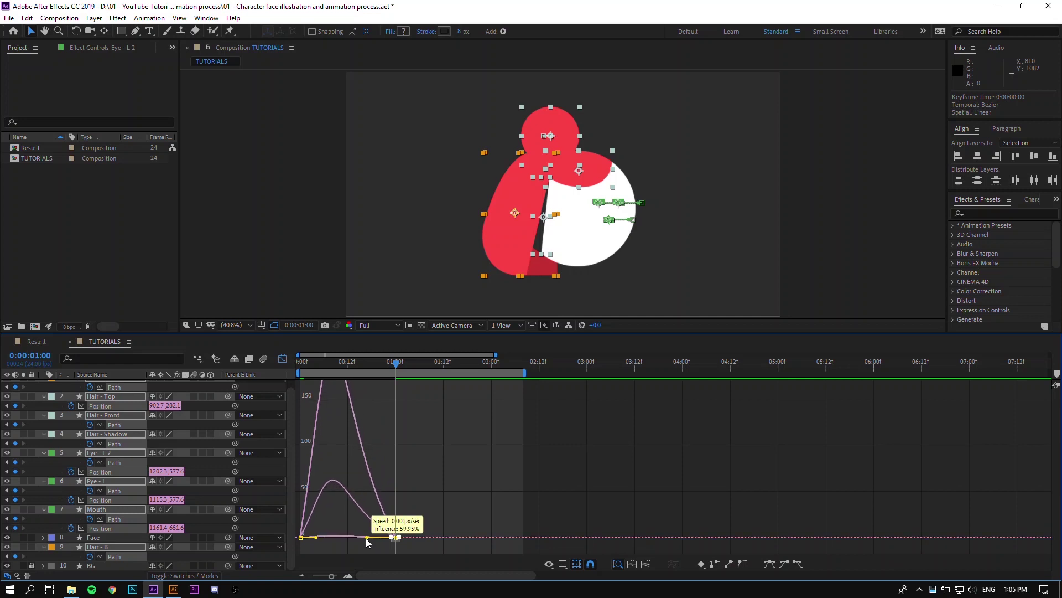
drag(303, 538, 312, 543)
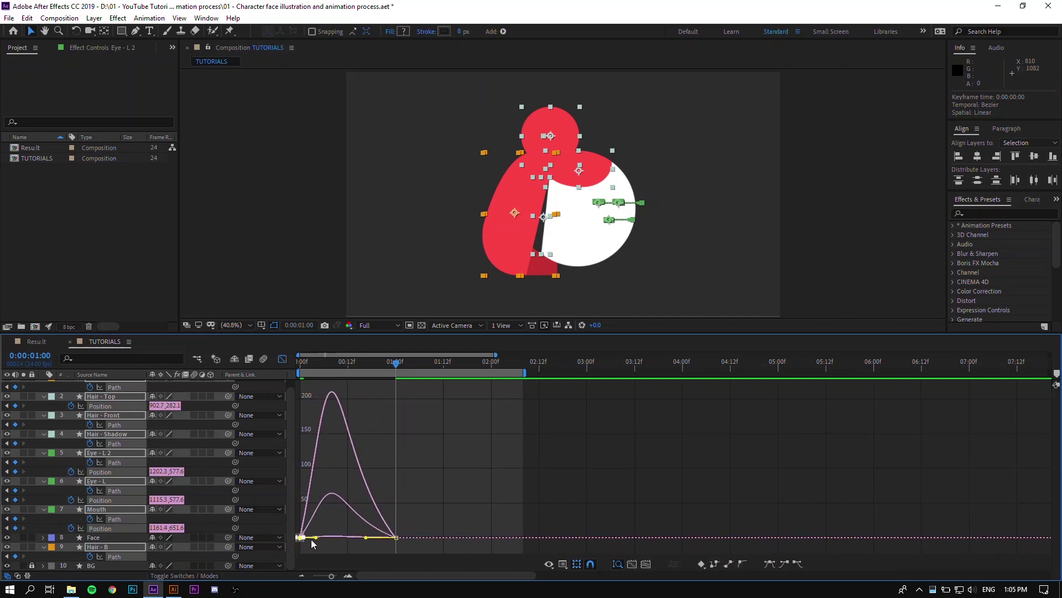
drag(316, 539, 321, 541)
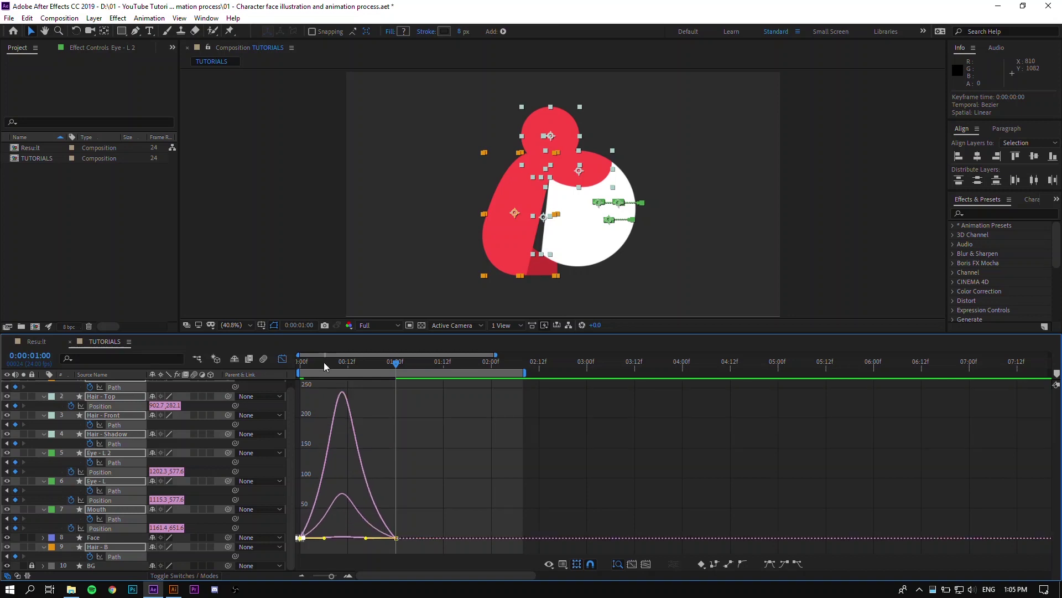
Preview the eased animation, then close the Graph Editor and collapse properties.
click(307, 365)
key(space)
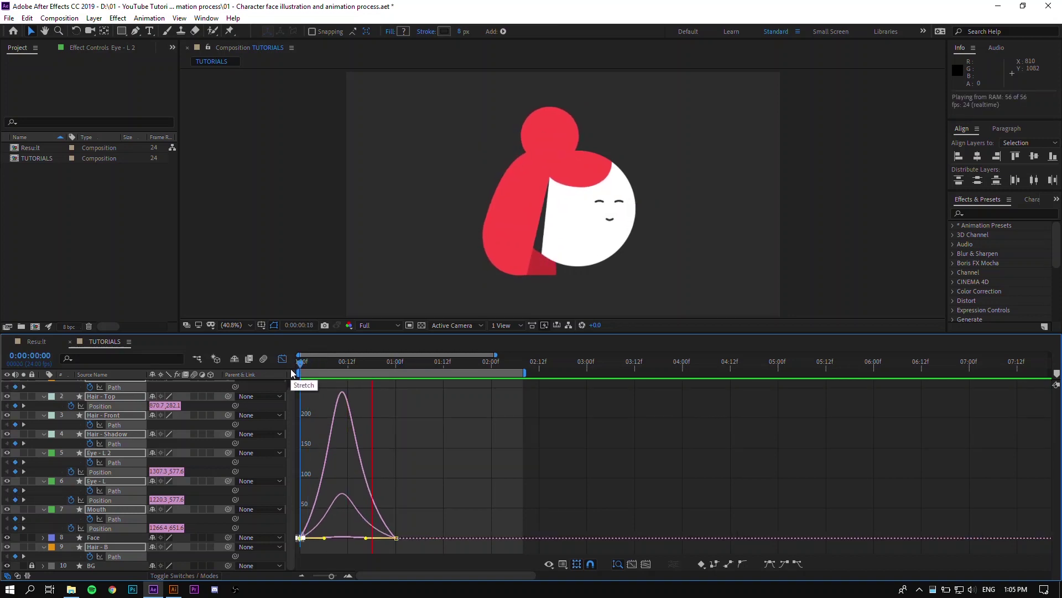
click(394, 365)
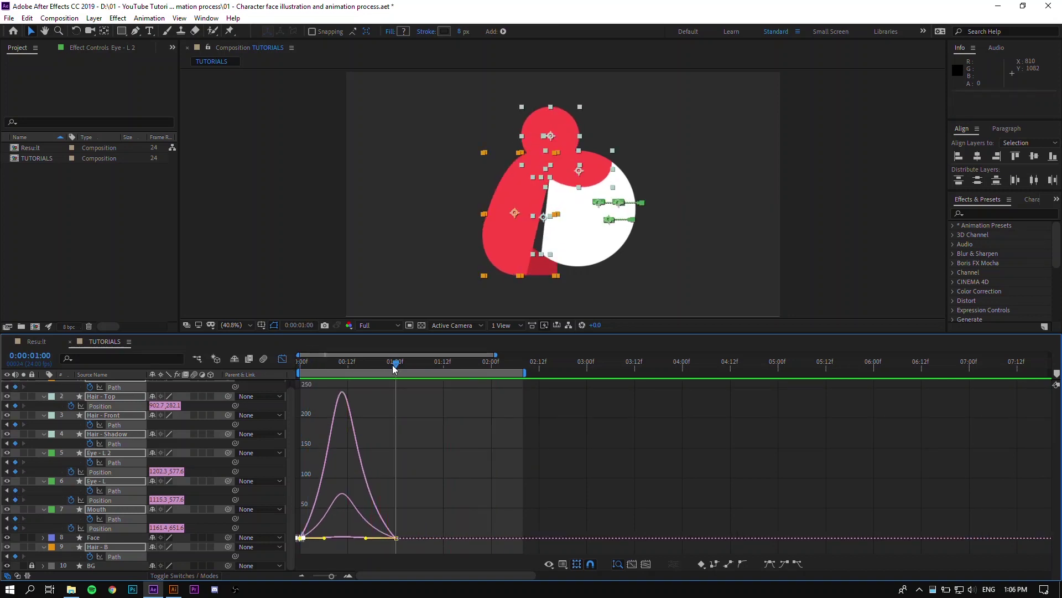
click(282, 361)
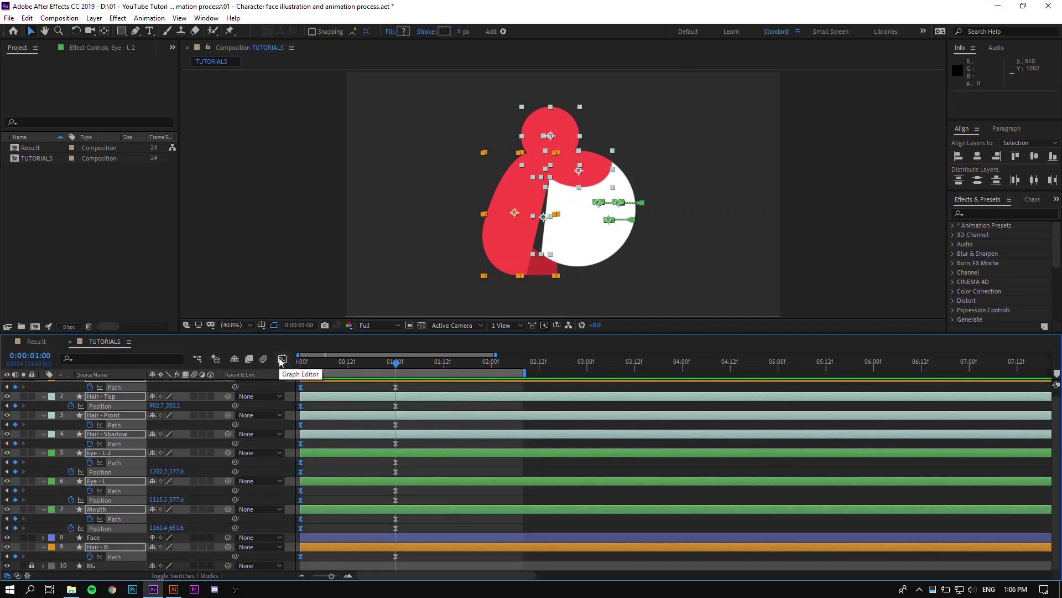
key(u)
key(u)
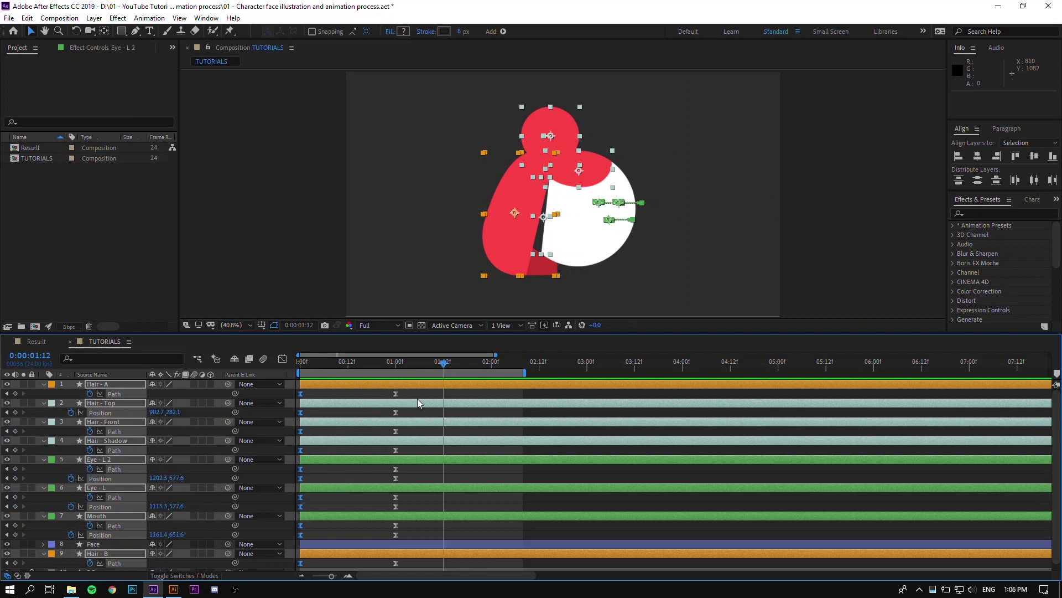
Create a 1920×1080, 30-second Comp 1 and nest the TUTORIALS composition in it.
key(u)
right_click(90, 255)
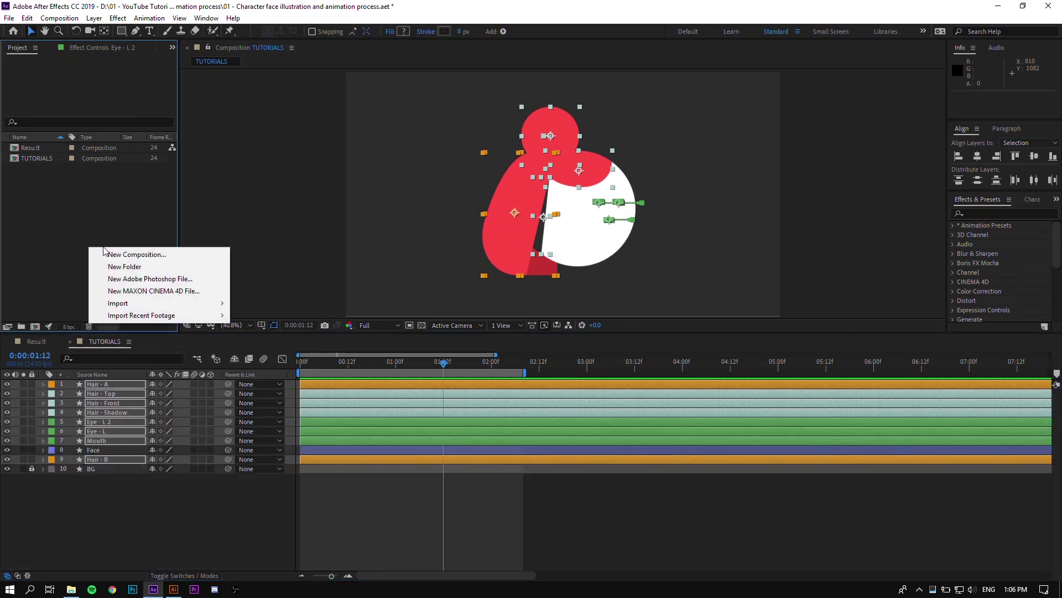
key(Escape)
right_click(107, 251)
click(120, 257)
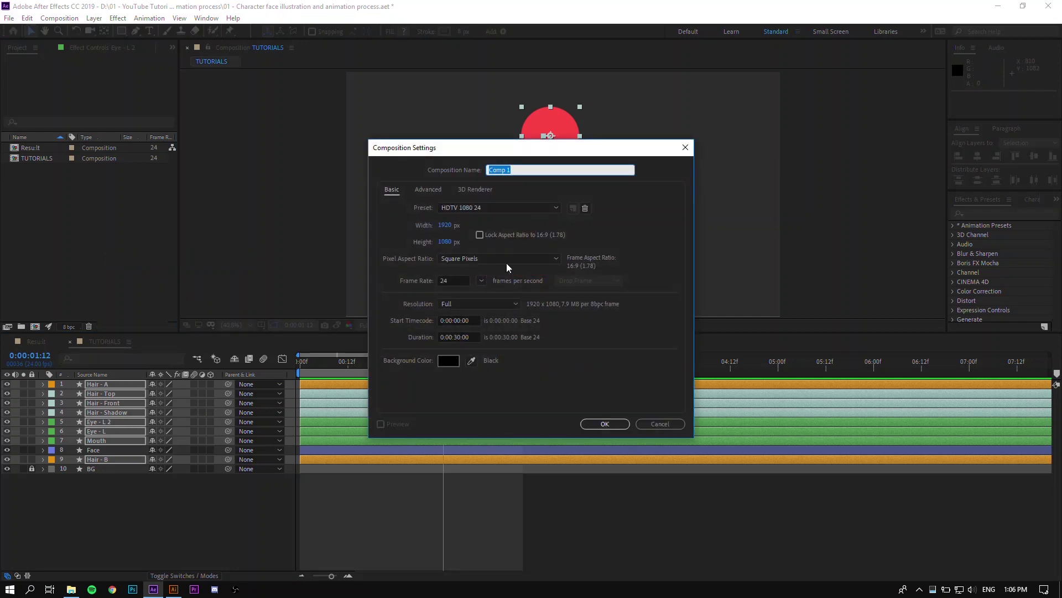
click(603, 425)
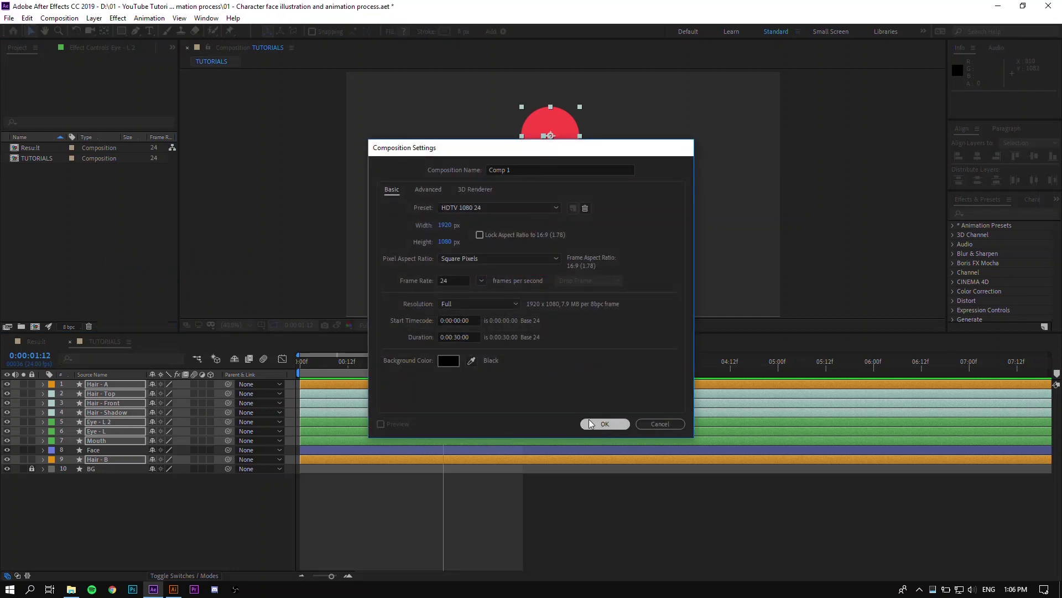
mouse_move(41, 171)
mouse_down()
mouse_move(131, 446)
mouse_move(426, 410)
mouse_up()
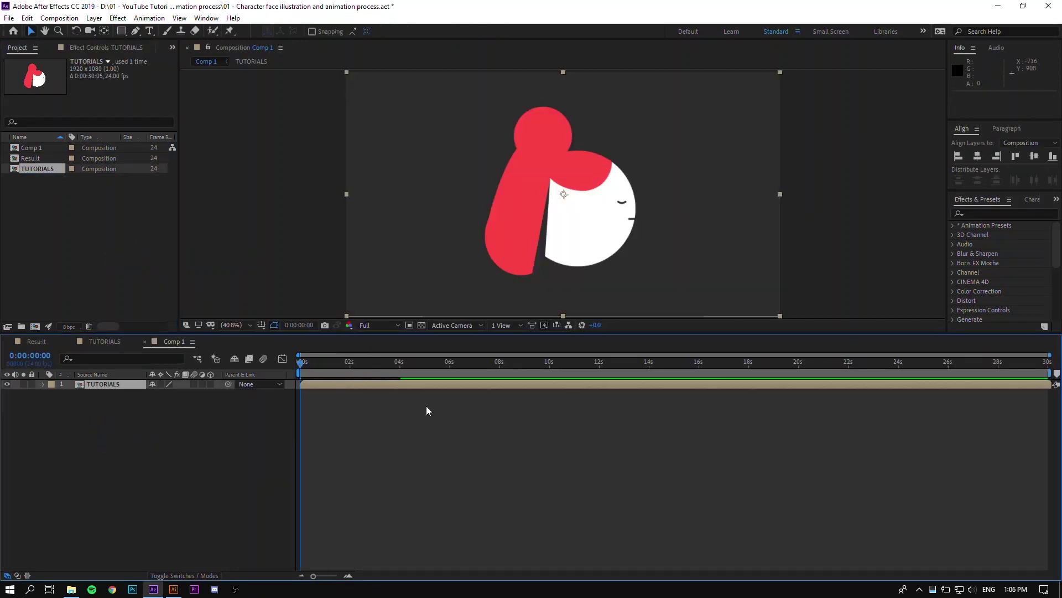
Find the last frame of the face animation in TUTORIALS, then return to Comp 1.
click(108, 343)
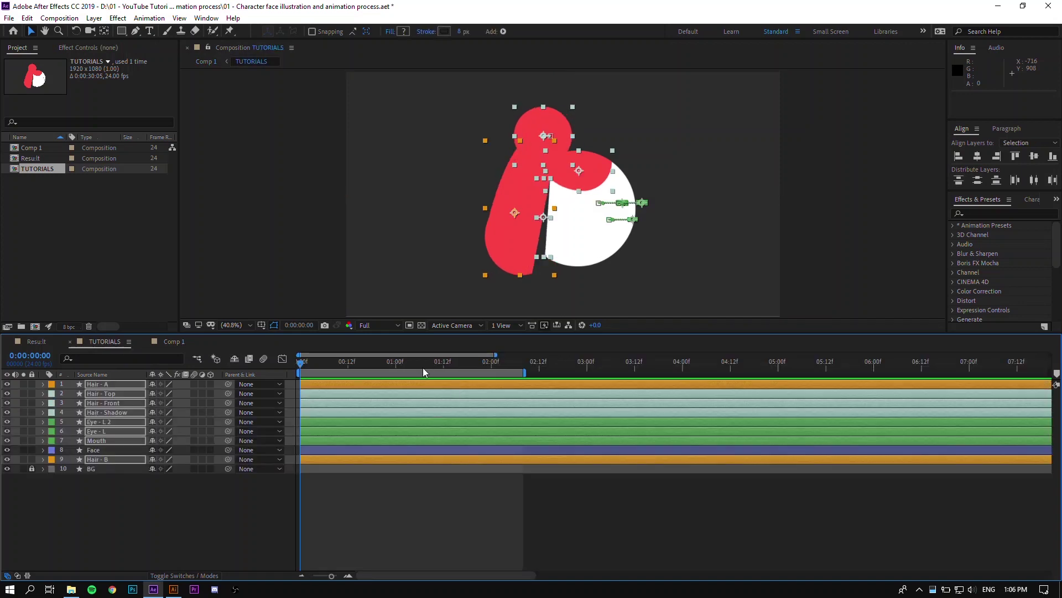
drag(404, 369, 398, 372)
click(173, 341)
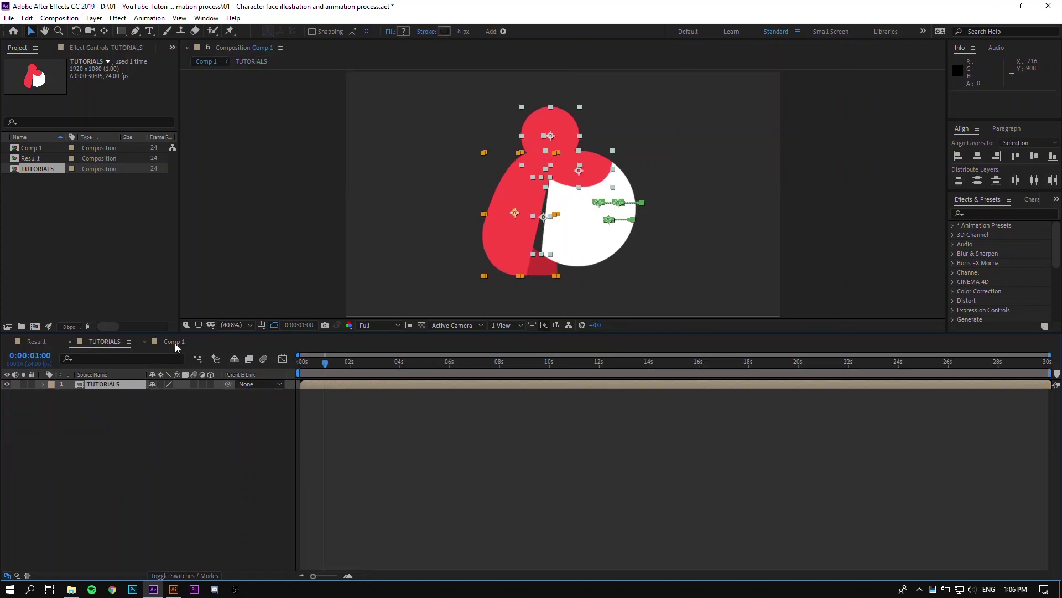
click(106, 341)
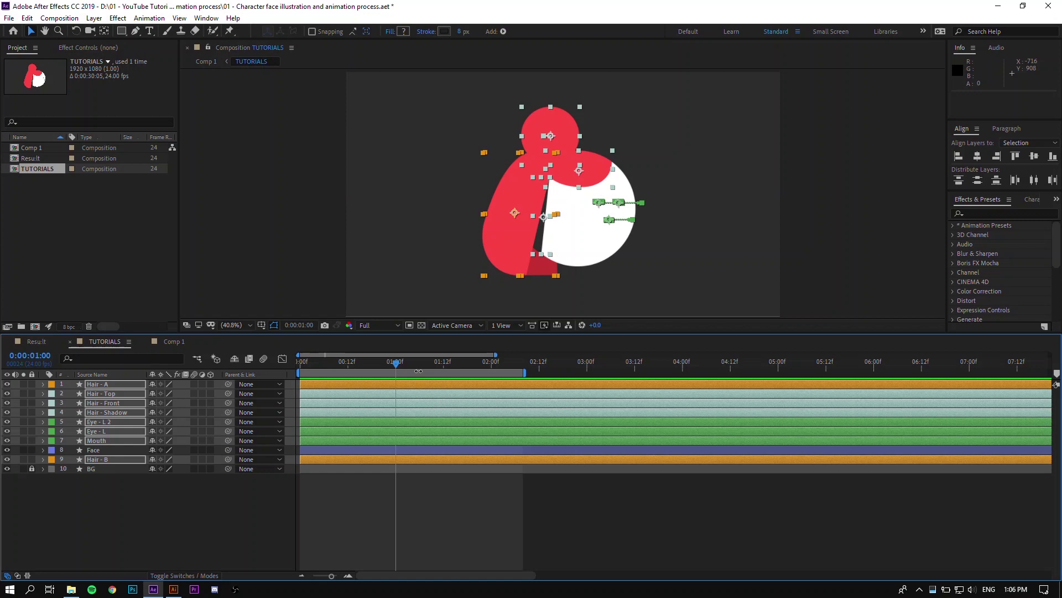
key(Page_Up)
click(174, 342)
Trim the TUTORIALS layer's out point there and duplicate the layer.
click(332, 387)
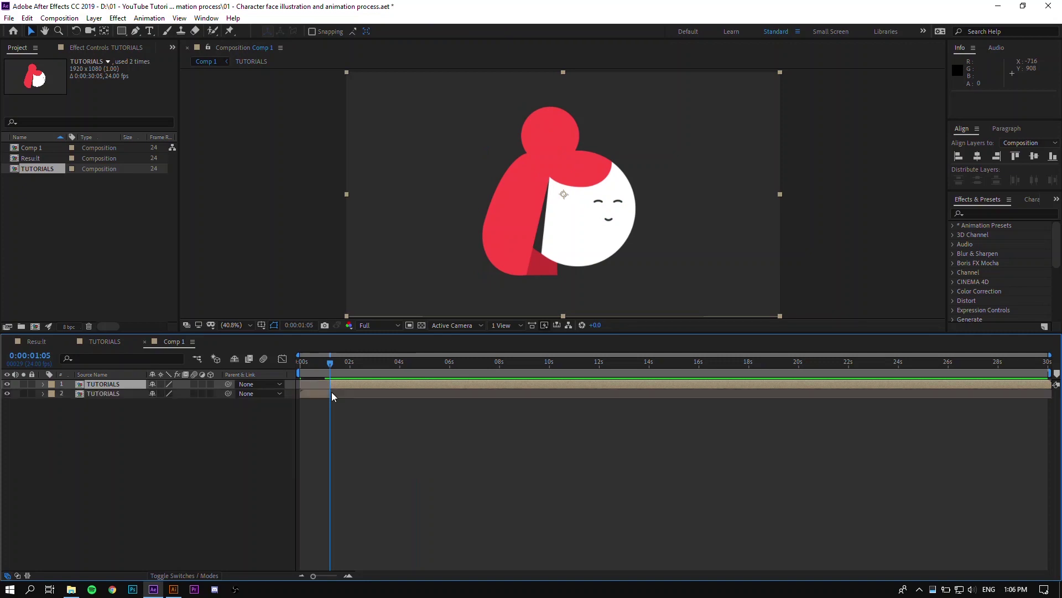
key(alt+])
key(ctrl+d)
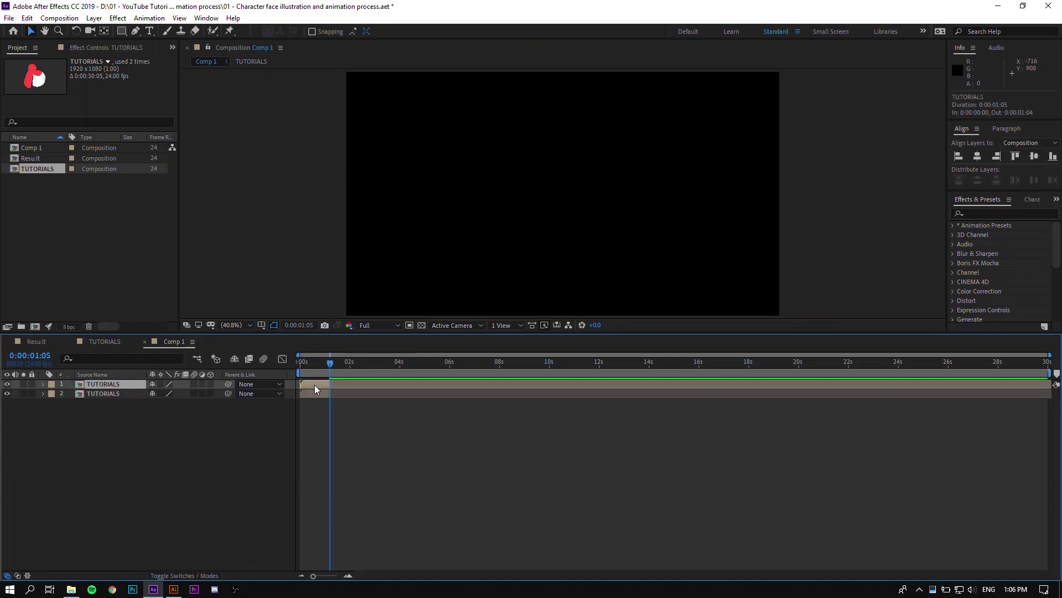
Time-reverse the duplicate TUTORIALS layer and start it where the original ends.
right_click(89, 390)
mouse_move(129, 129)
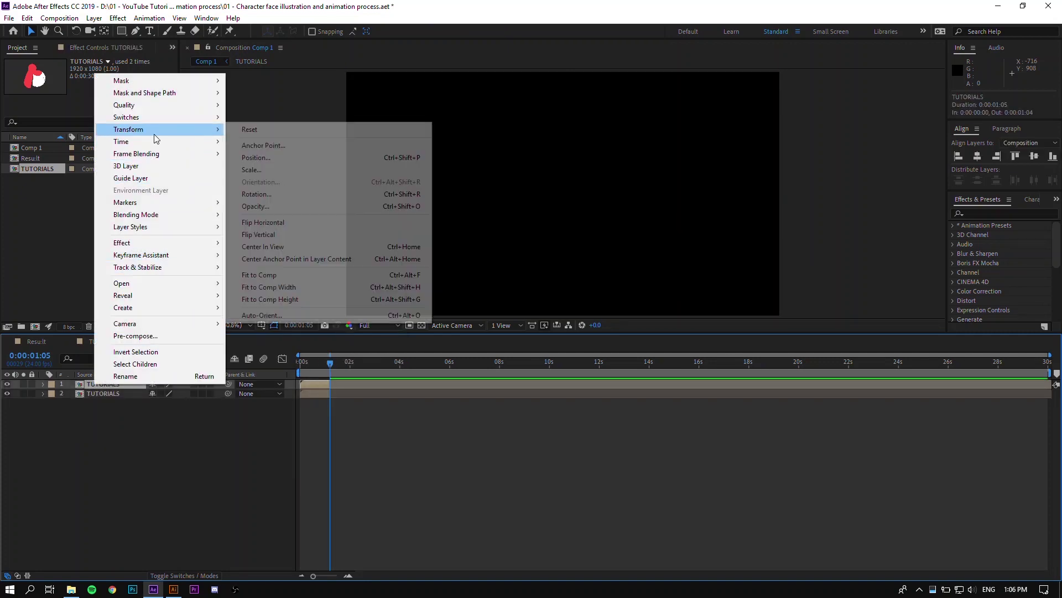
click(259, 154)
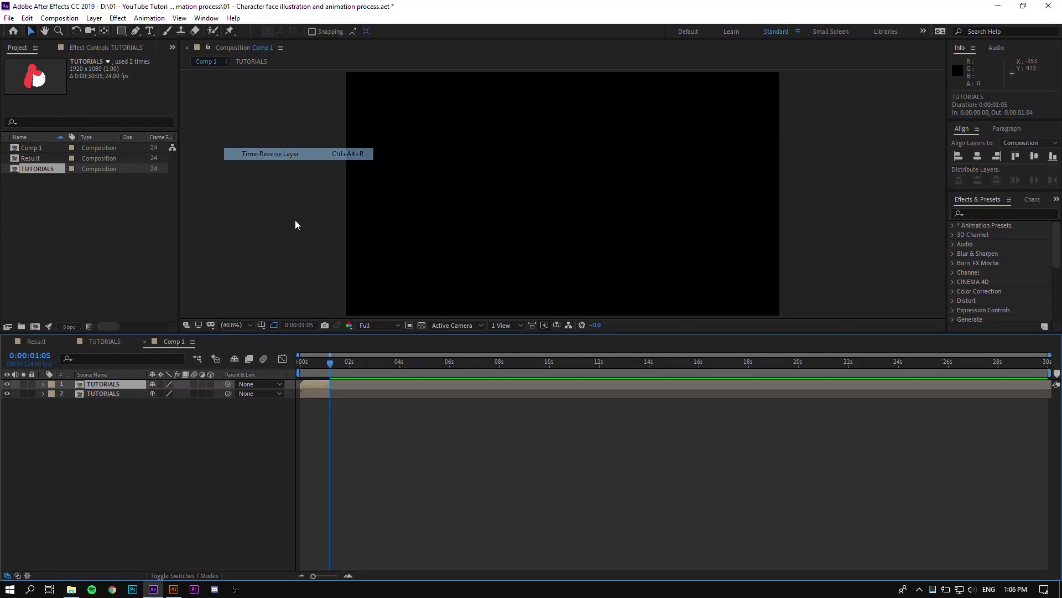
drag(327, 386, 348, 392)
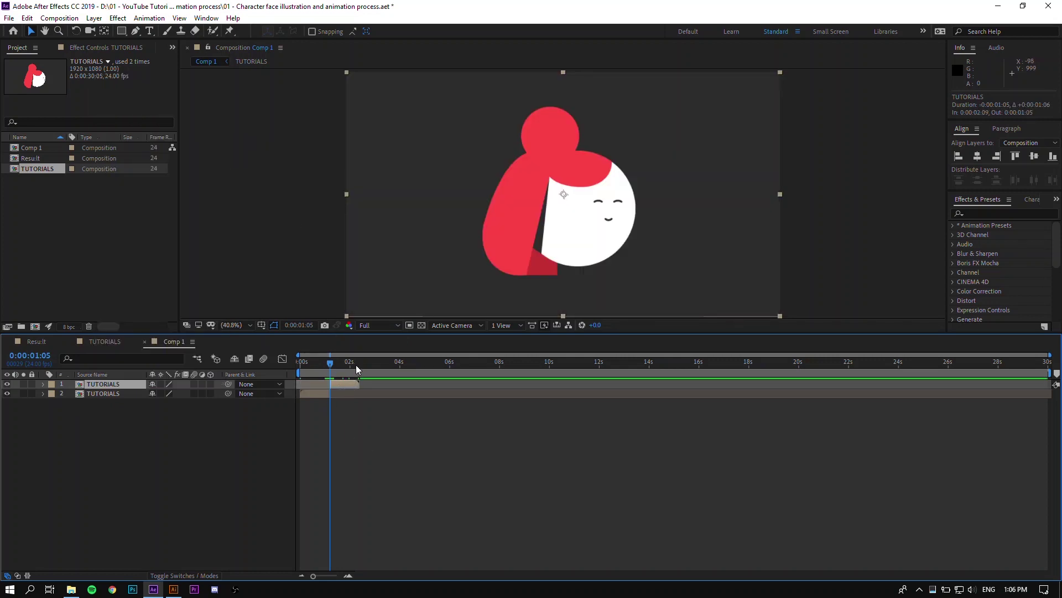
End the work area at the loop's end and preview the loop.
key(o)
key(n)
key(Home)
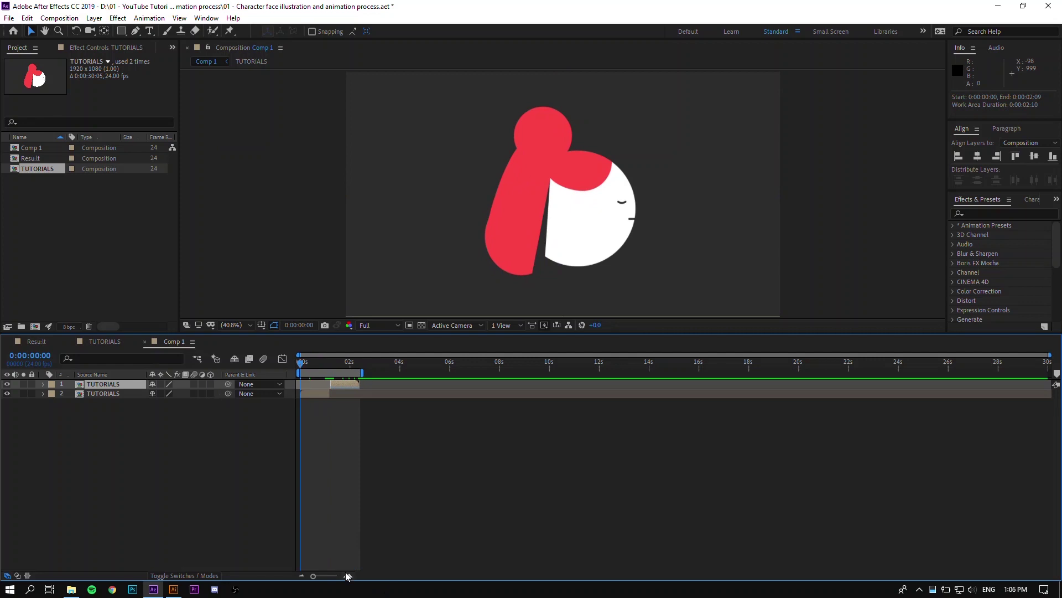
click(347, 575)
key(space)
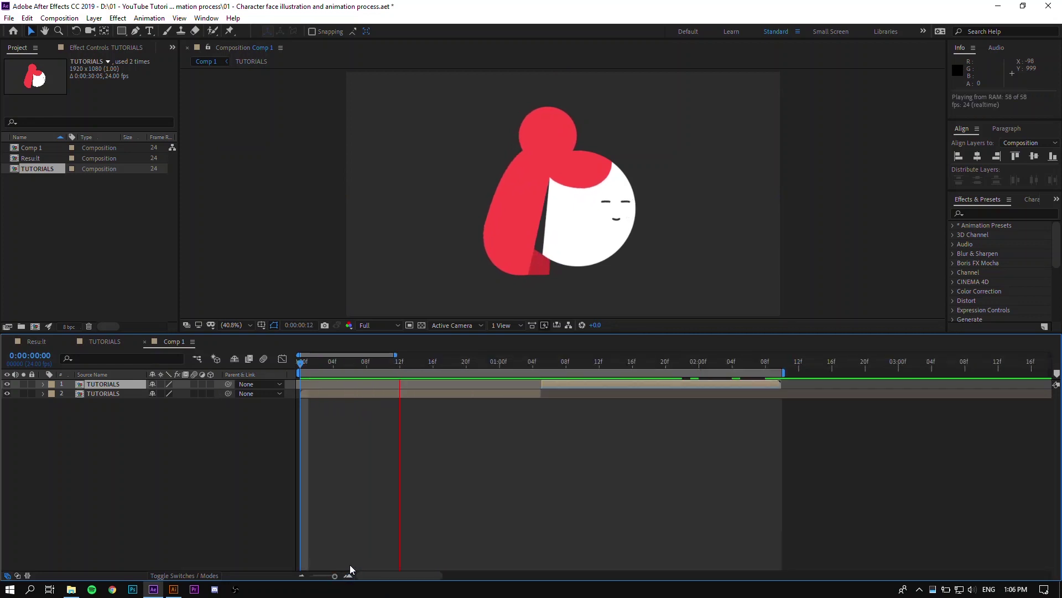